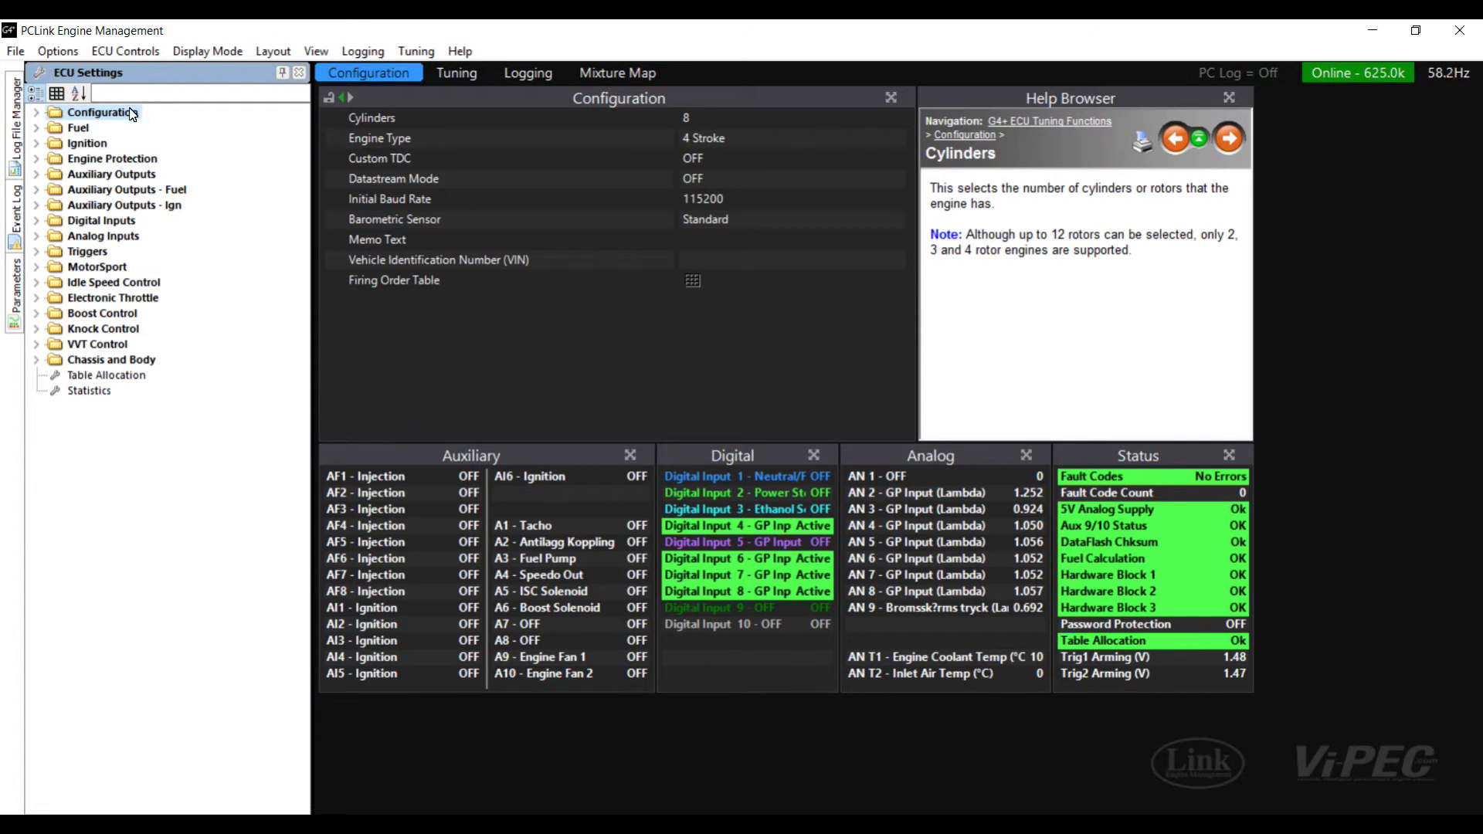
# Step: Open CAN Setup and review channel 1, which transmits DASH2PRO data on ID 1000 at 50 Hz
pyautogui.click(124, 52)
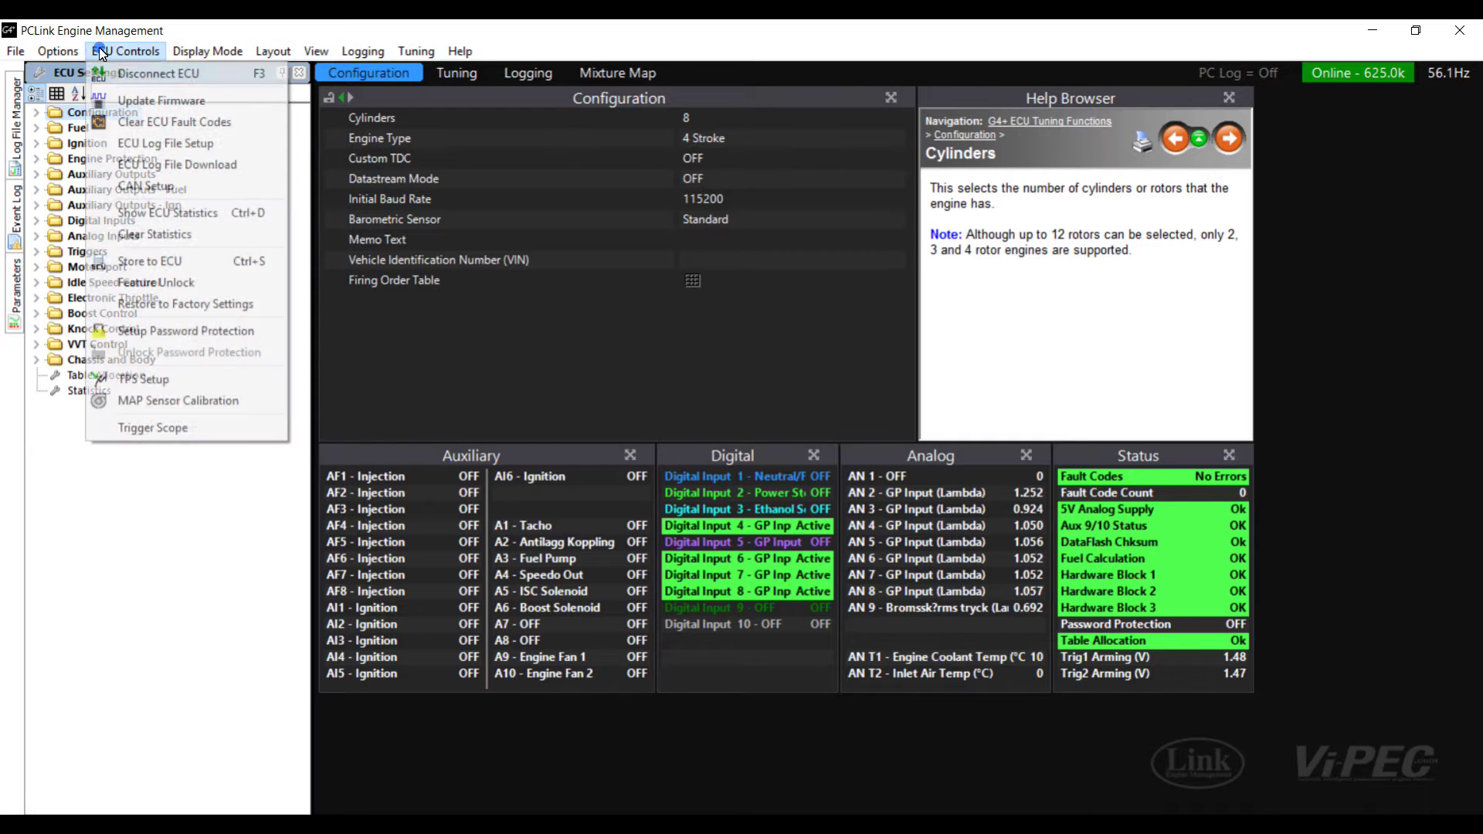
pyautogui.click(147, 186)
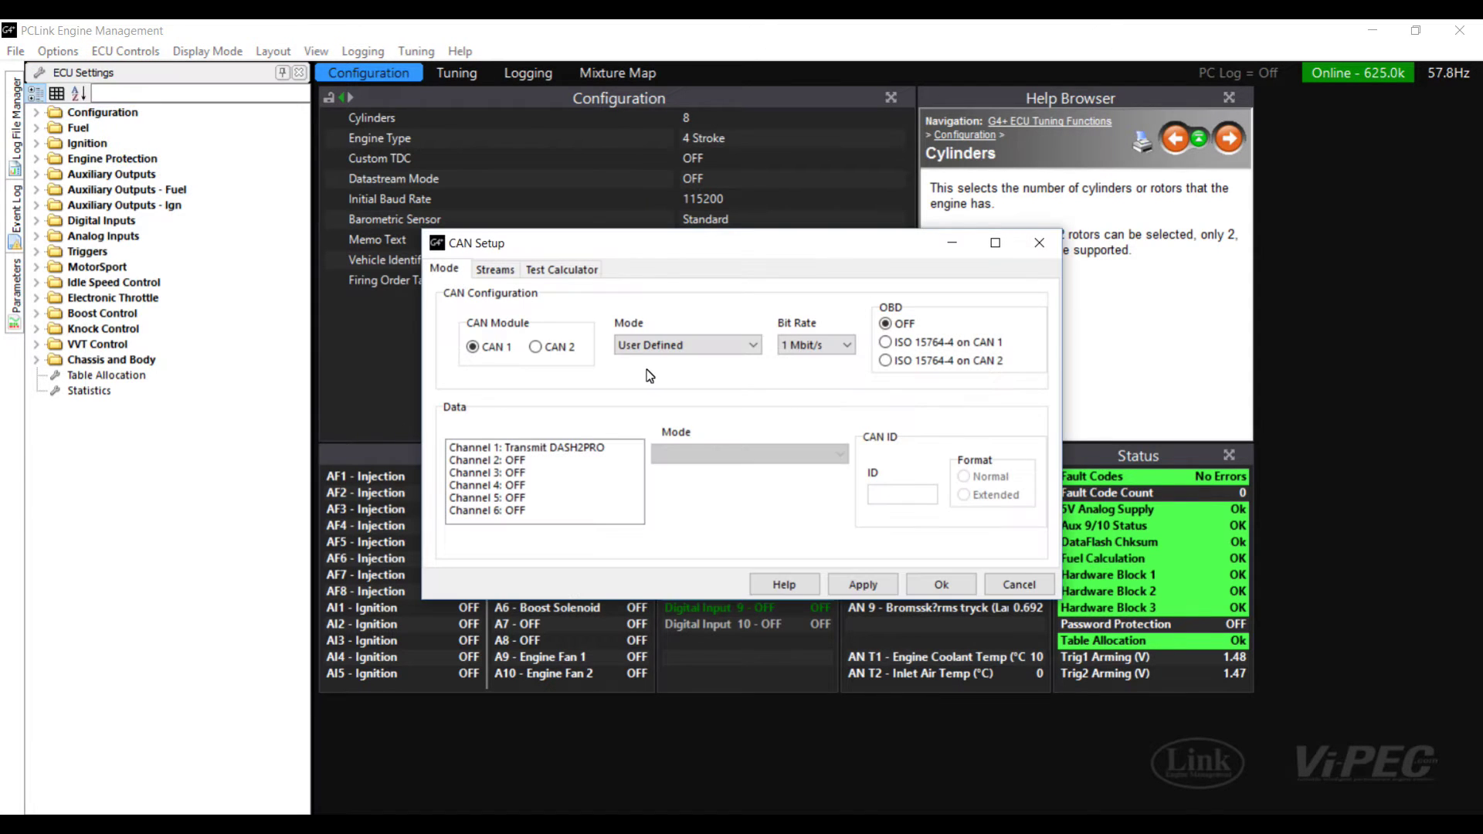
pyautogui.moveTo(634, 248); pyautogui.dragTo(589, 154)
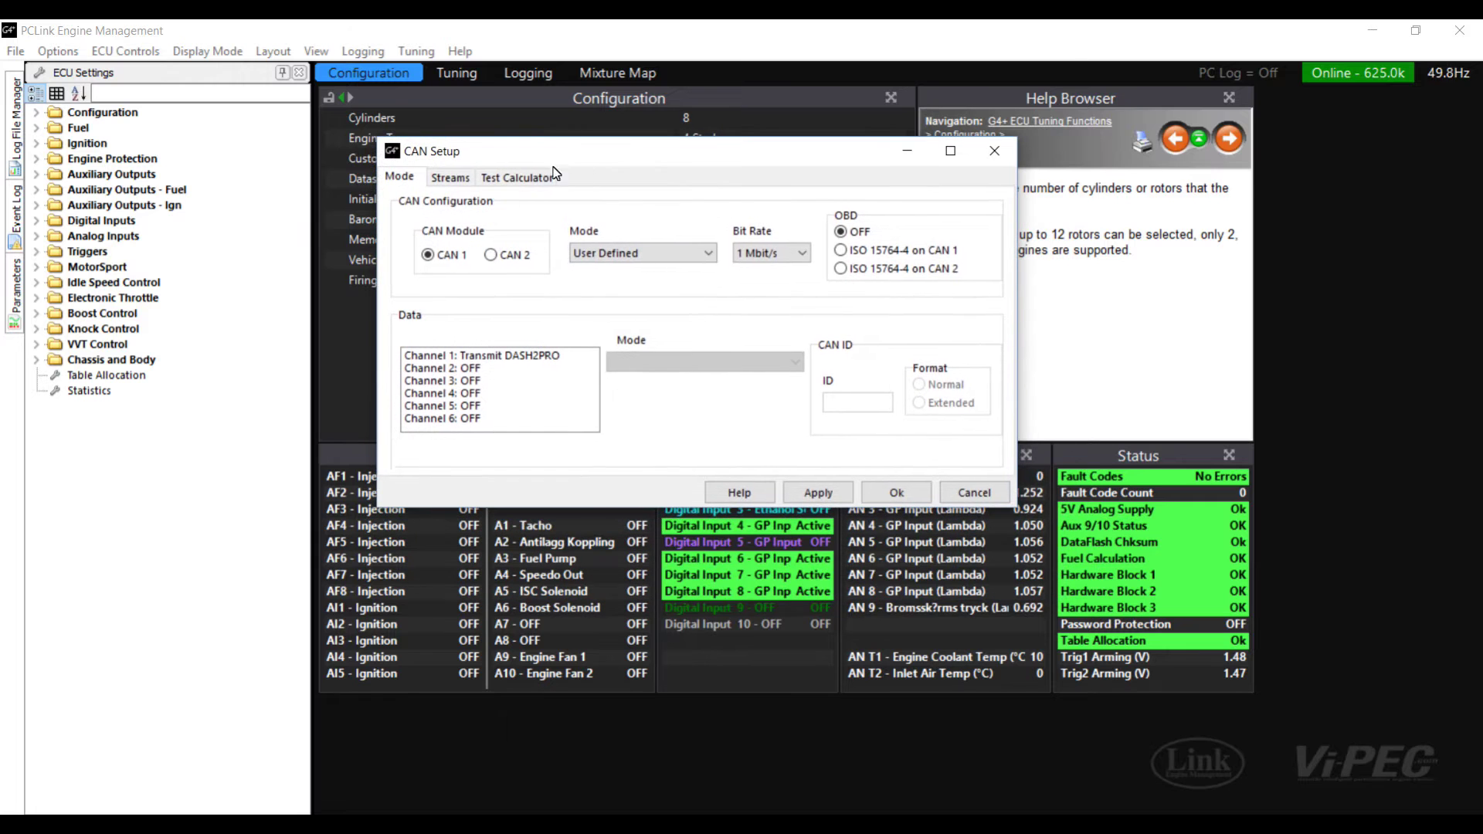
pyautogui.click(503, 357)
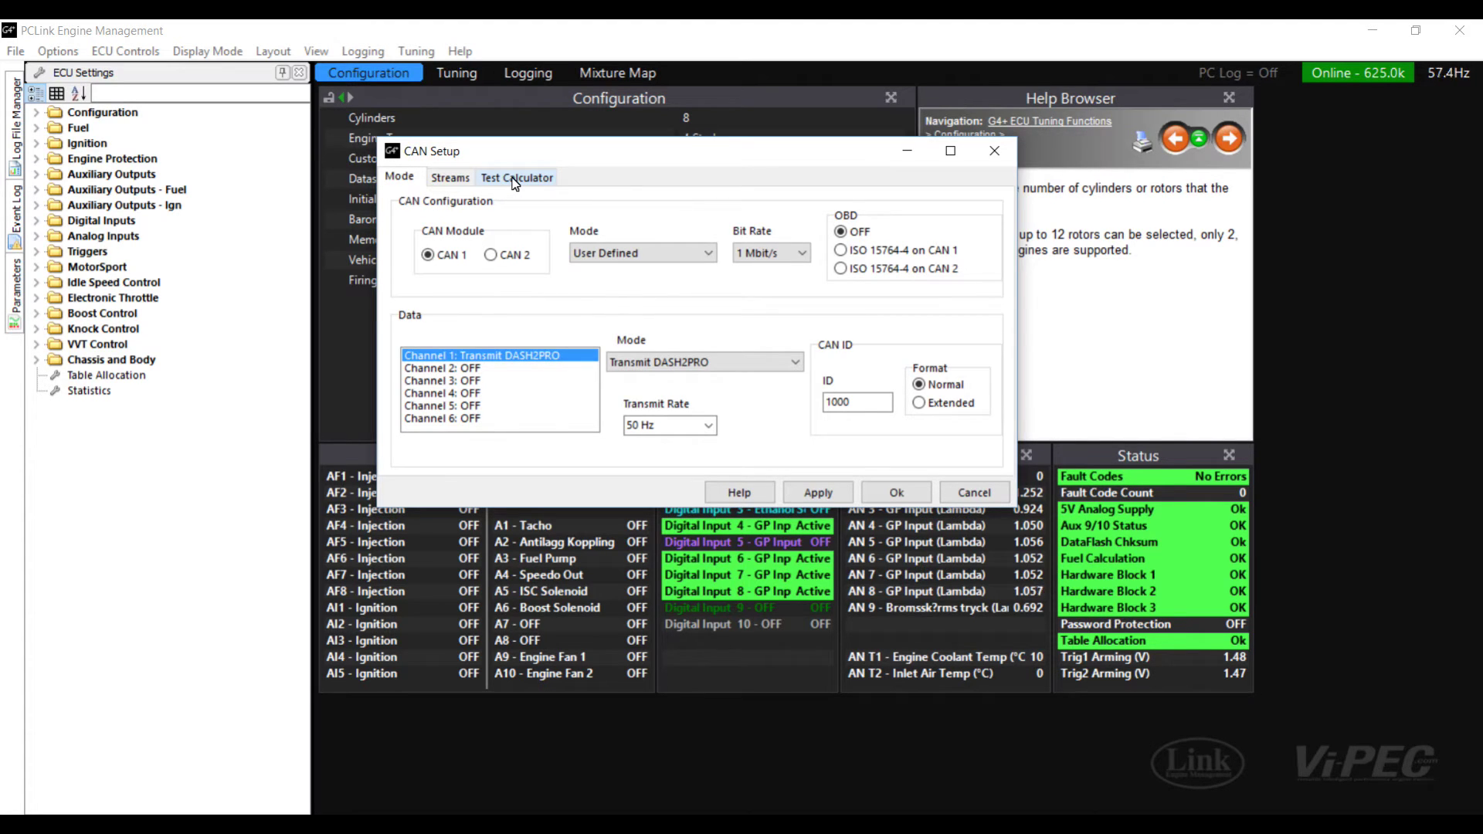
pyautogui.click(514, 180)
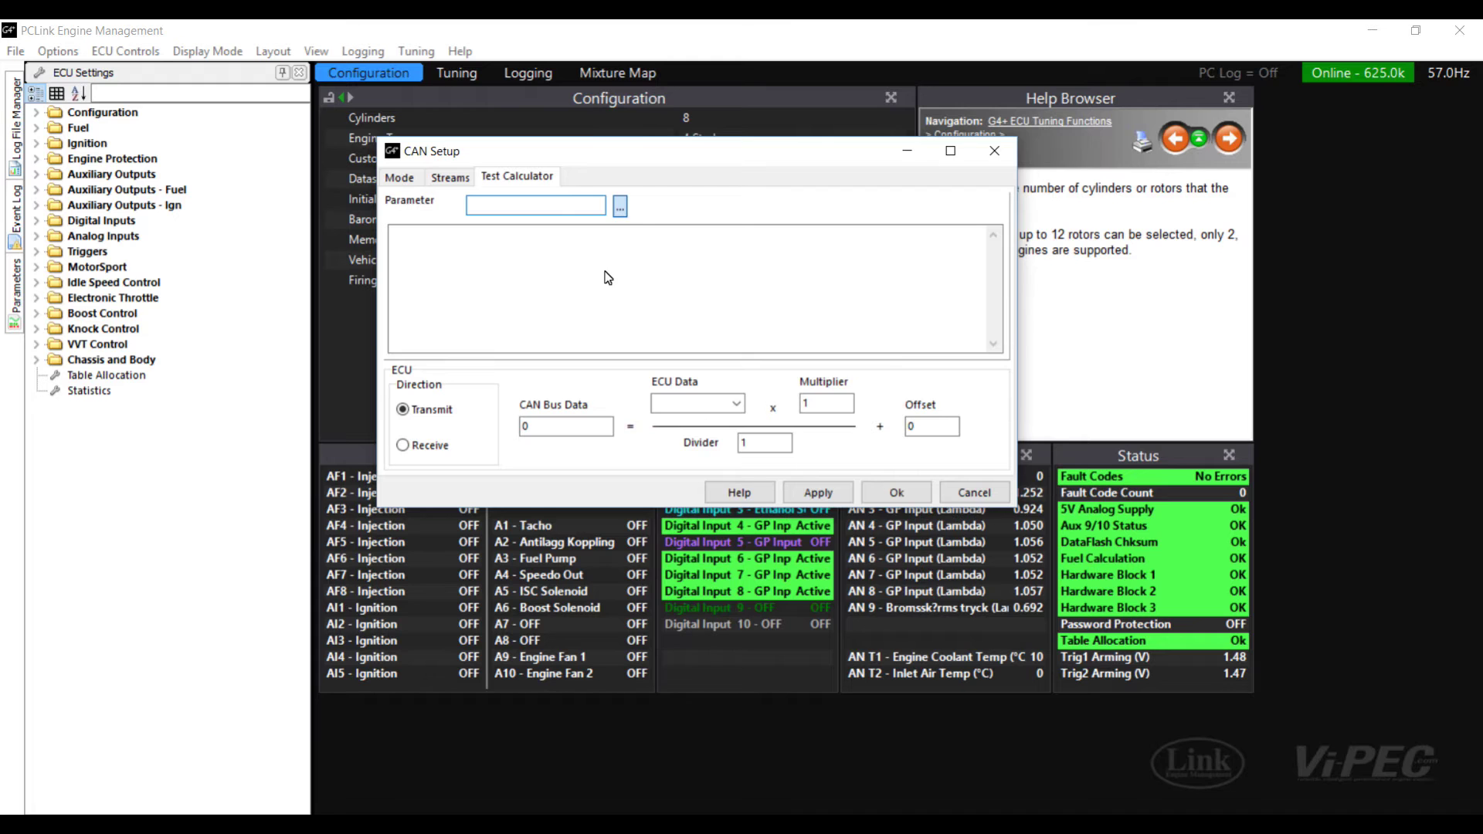
# Step: Test % Ethanol in the CAN test calculator with an ECU data value of 50
pyautogui.click(620, 206)
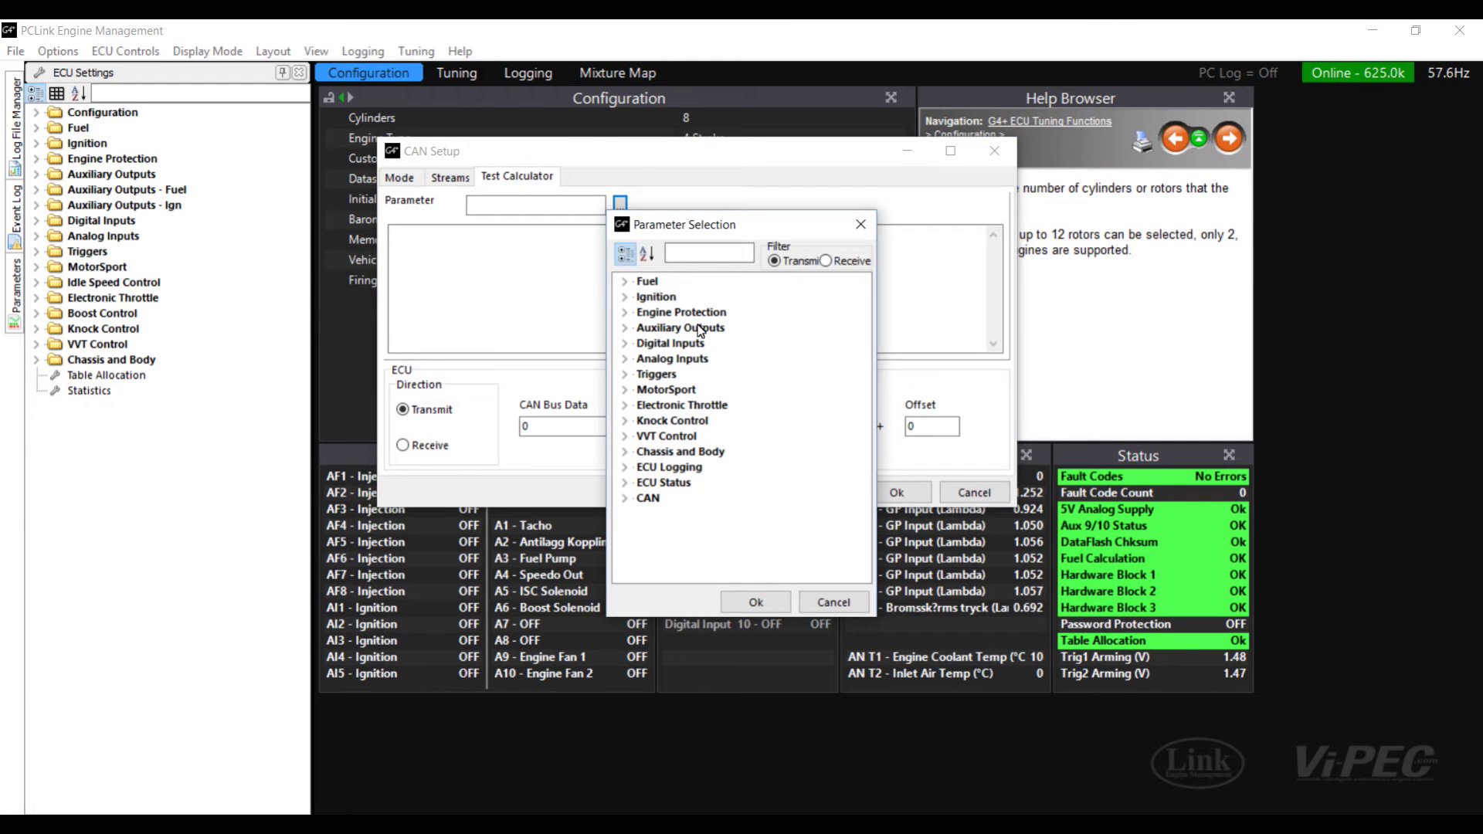
pyautogui.write('%')
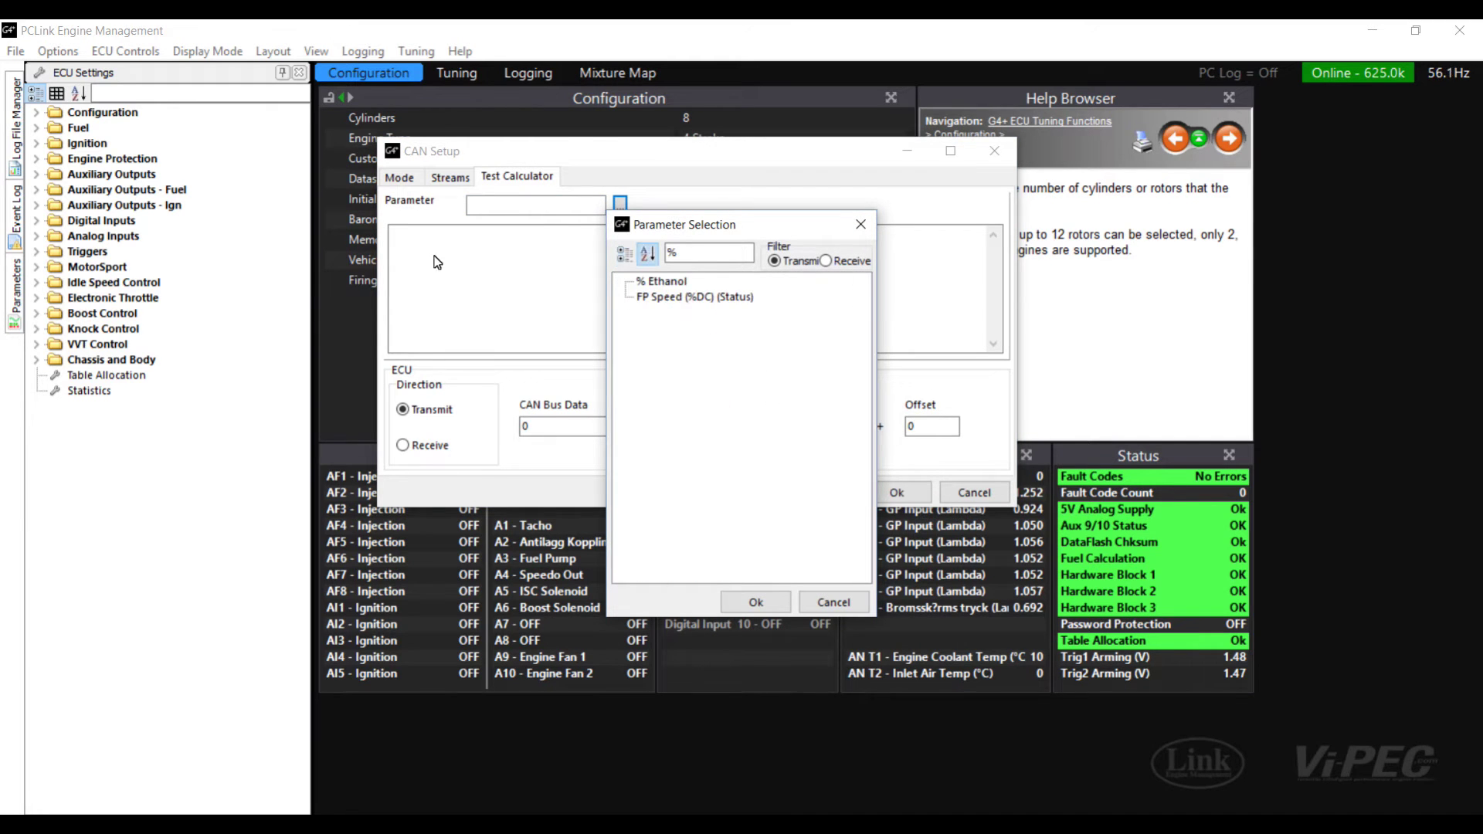
pyautogui.press('Return')
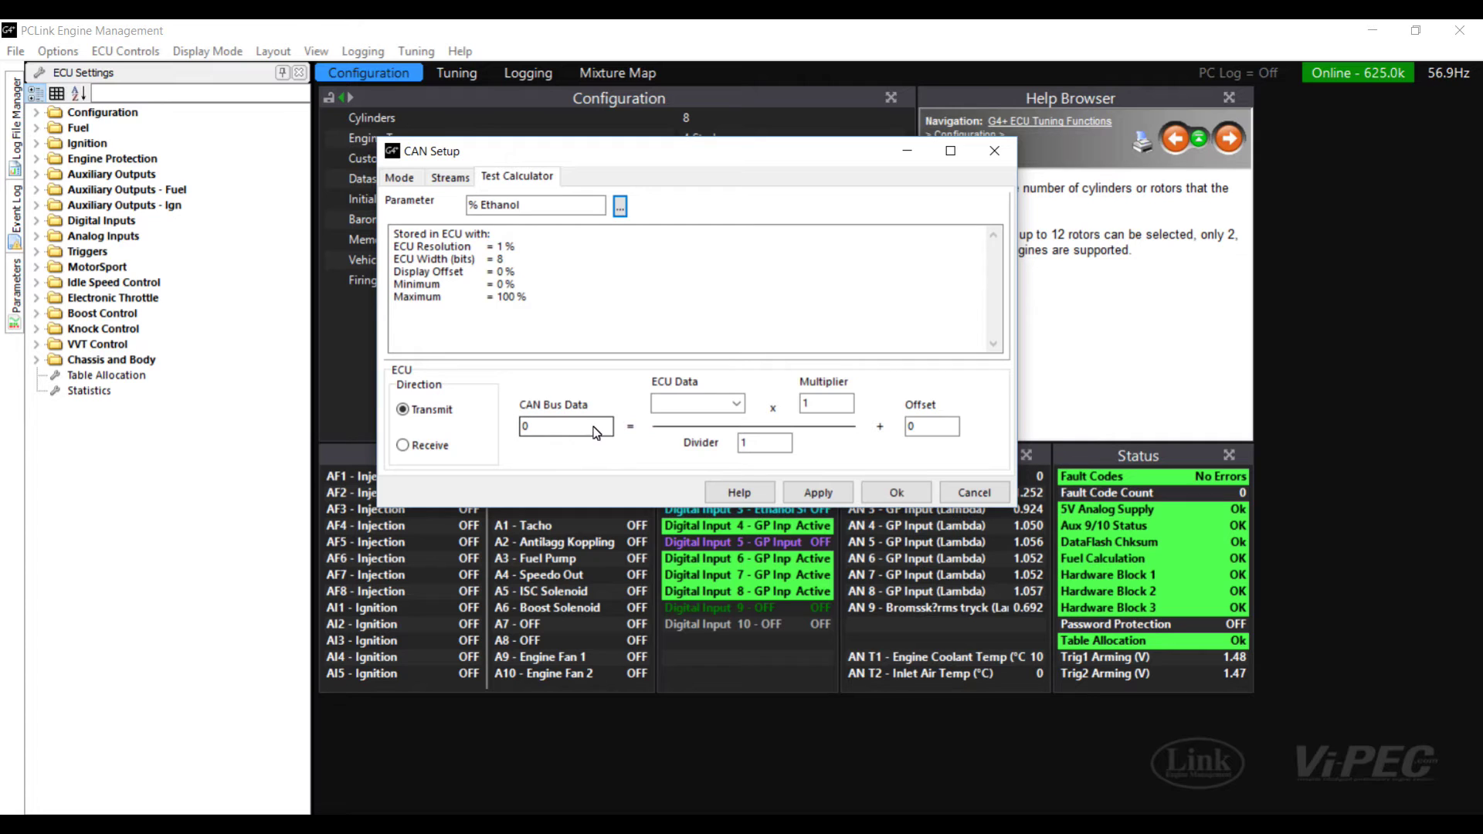
pyautogui.click(679, 403)
pyautogui.write('5')
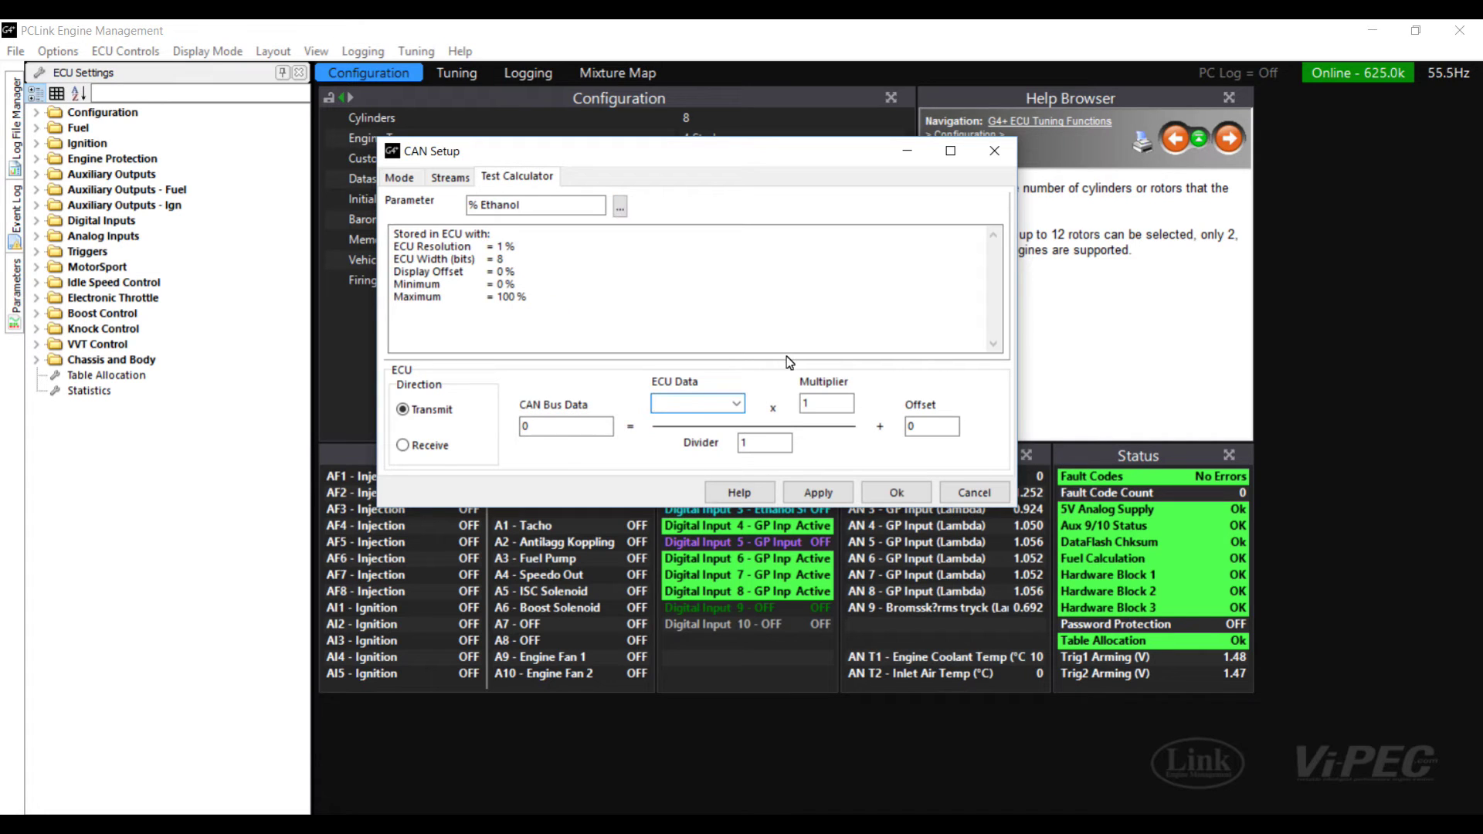
pyautogui.write('0')
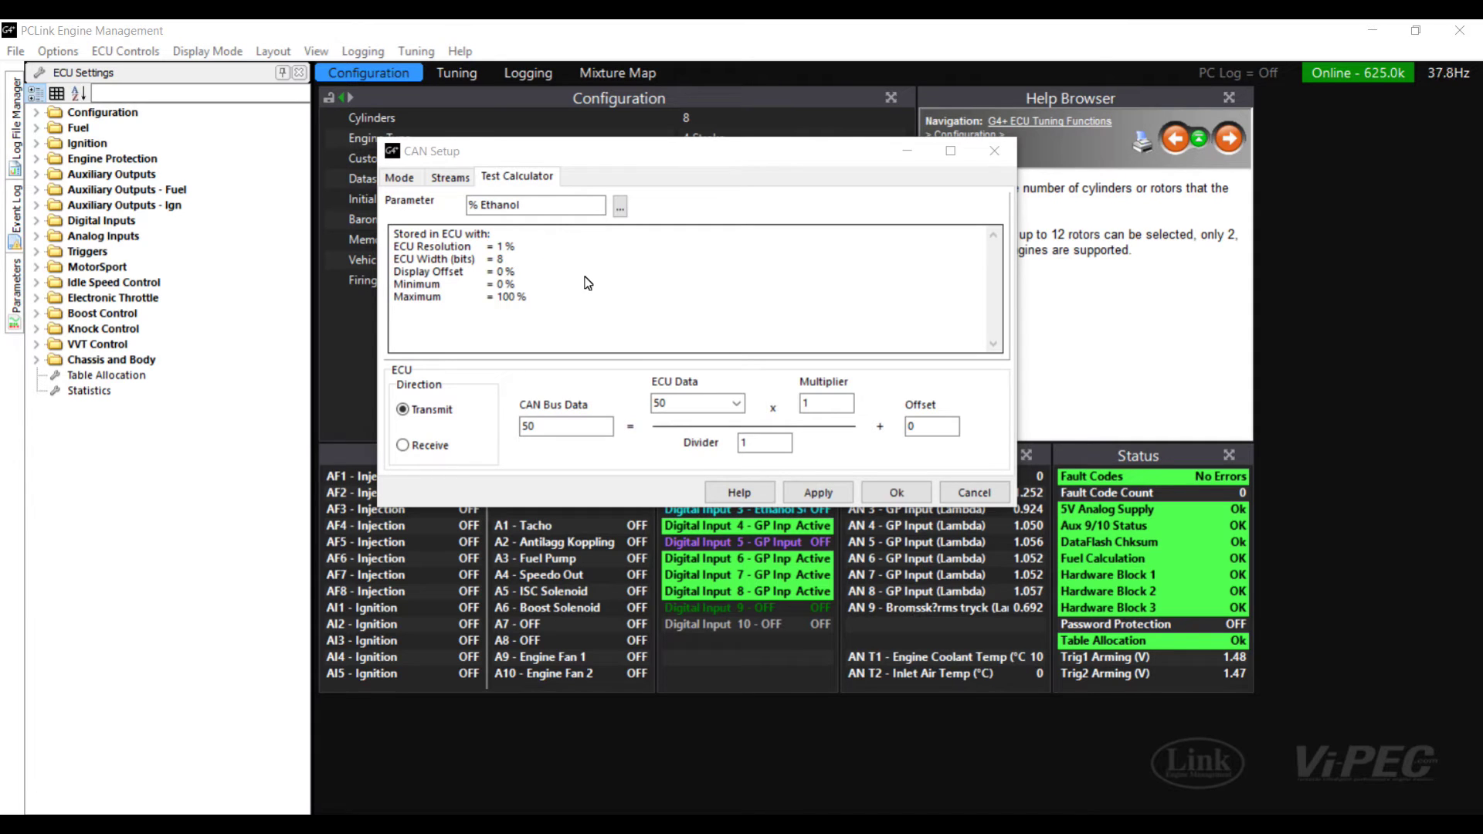
# Step: Set CAN channel 2 to Transmit User Stream 1 with ID 1200 at 50 Hz
pyautogui.click(399, 177)
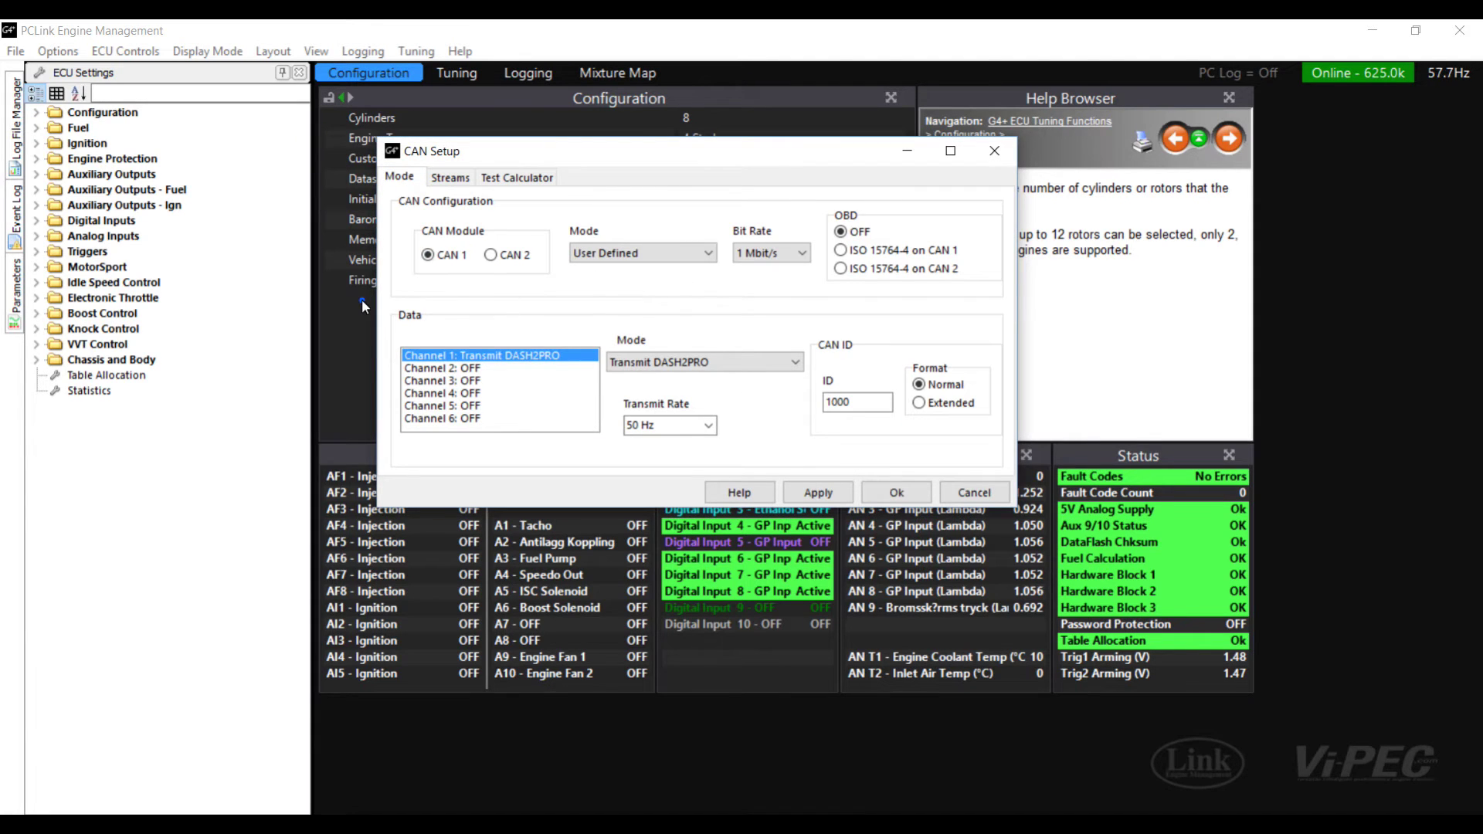
pyautogui.click(479, 368)
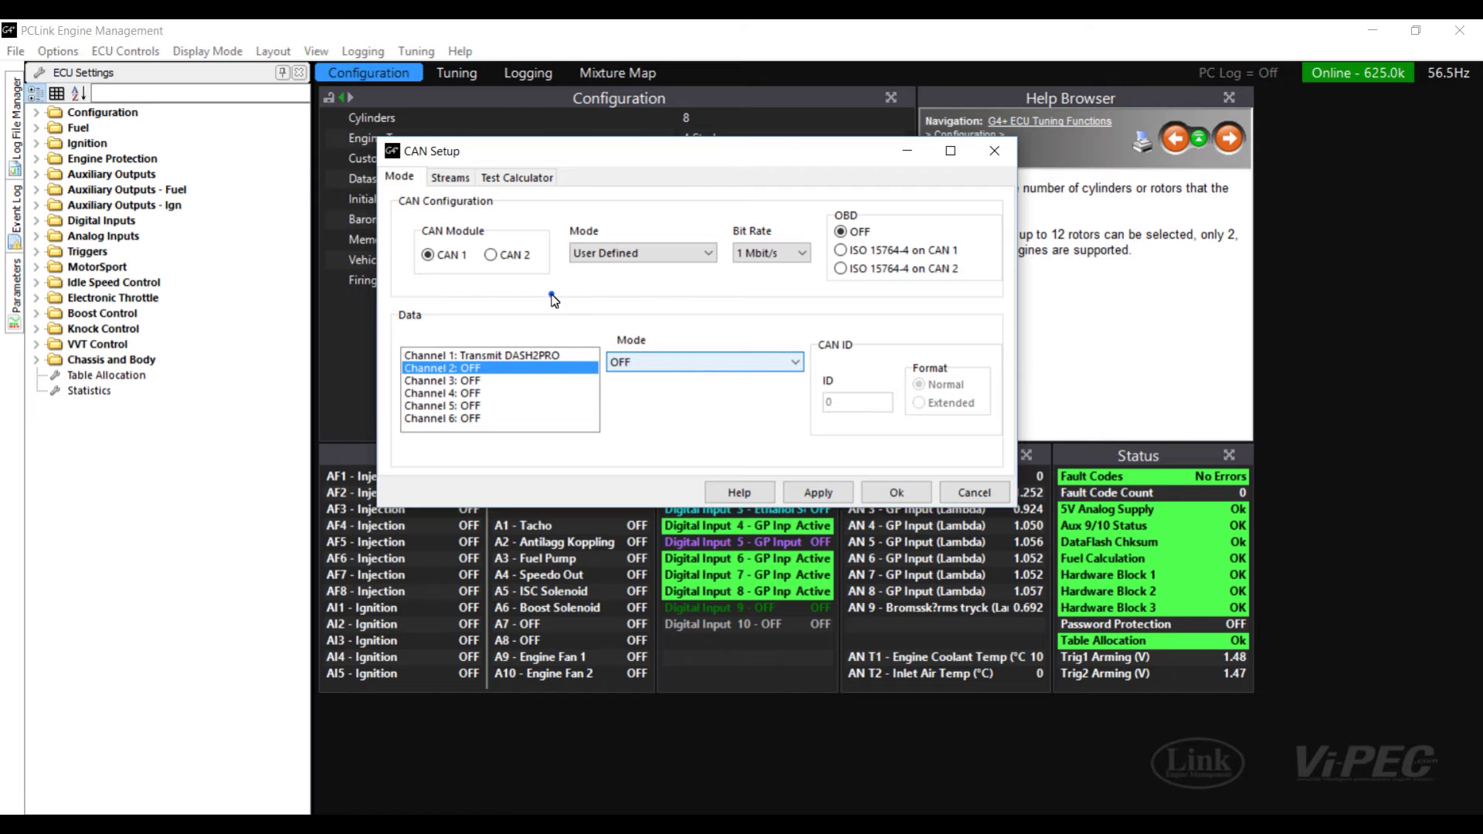
pyautogui.click(686, 361)
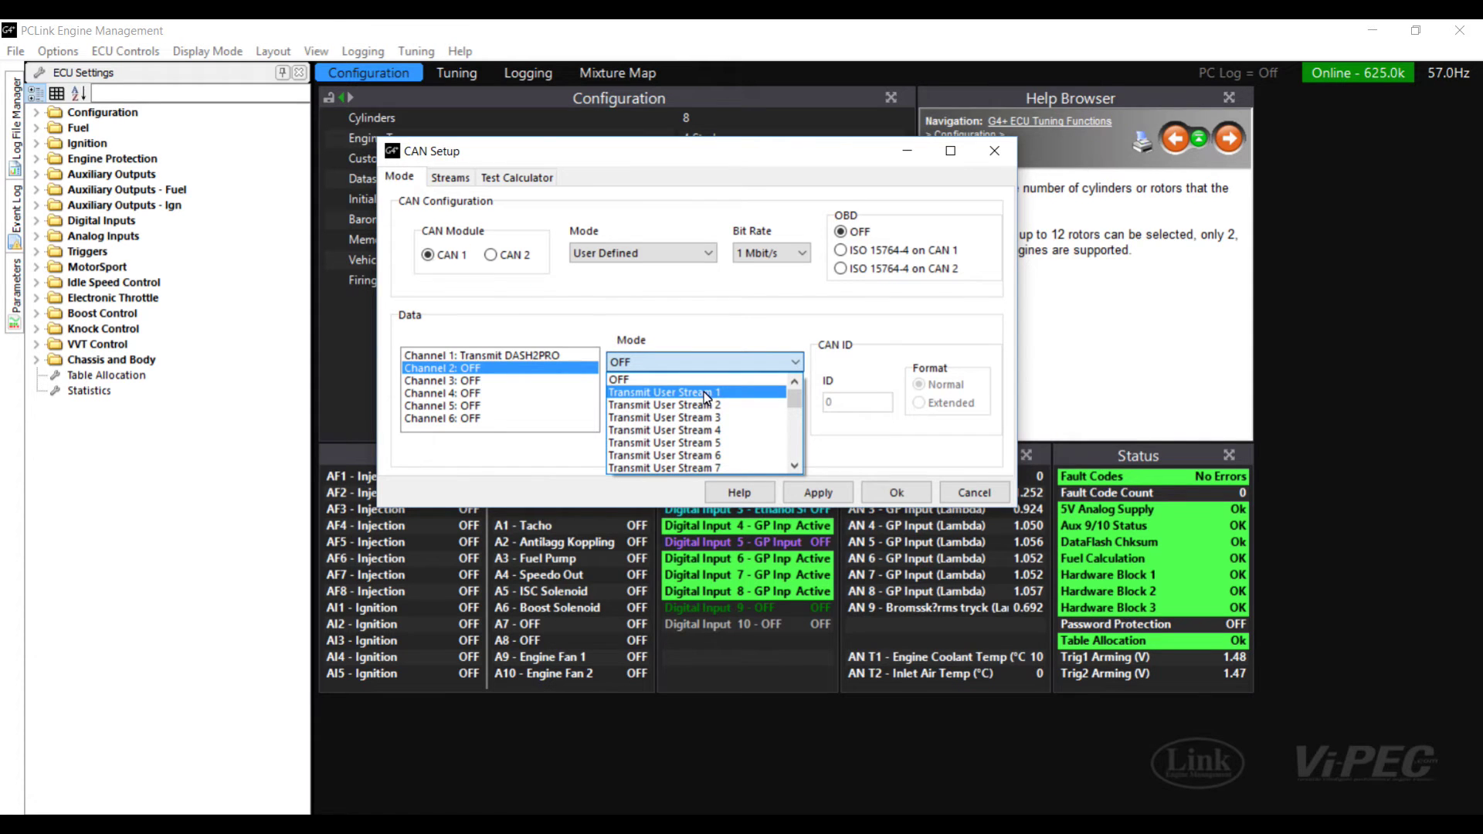
pyautogui.click(703, 392)
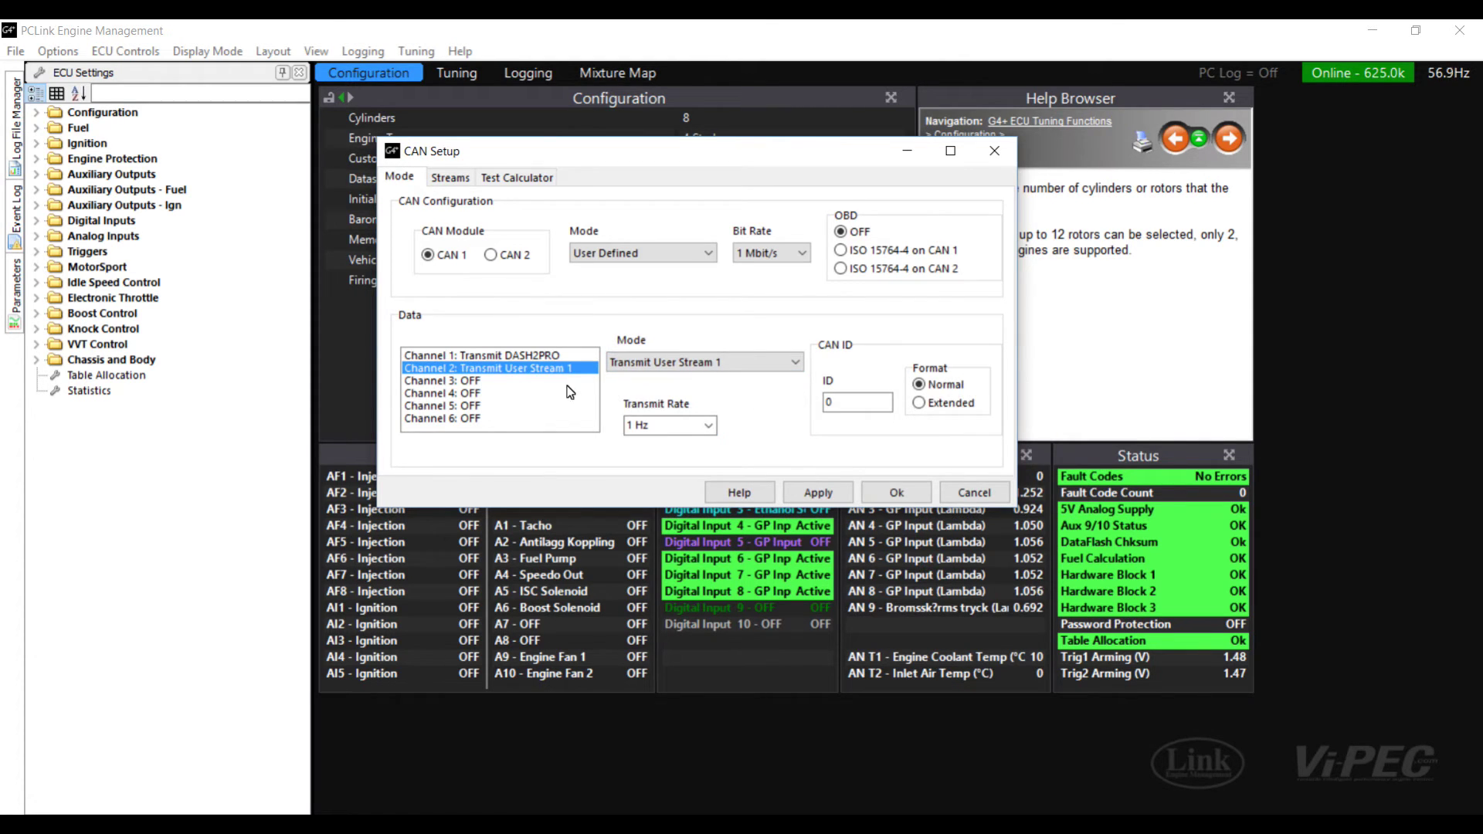
pyautogui.press('Up')
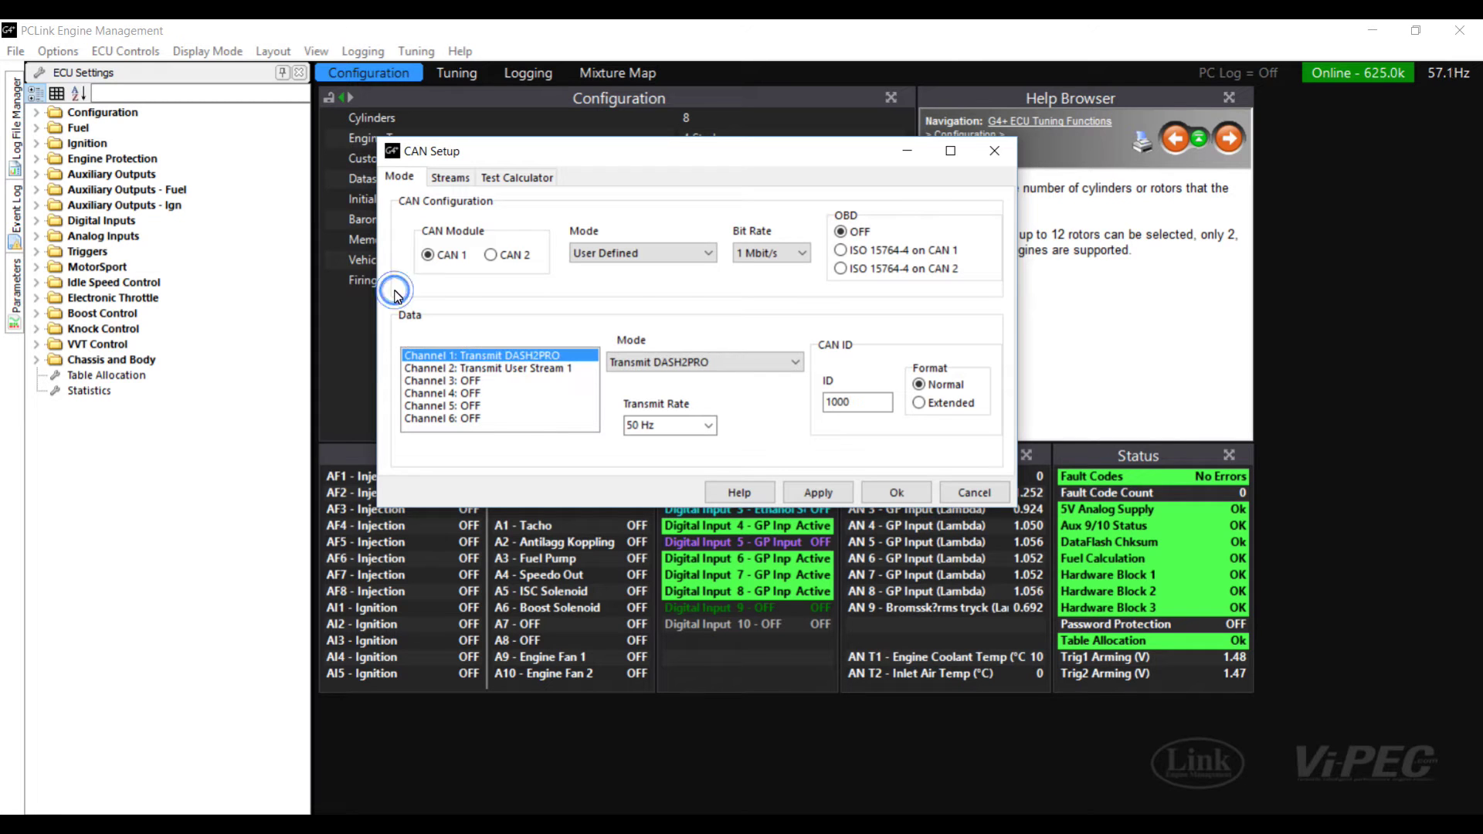
pyautogui.press('Down')
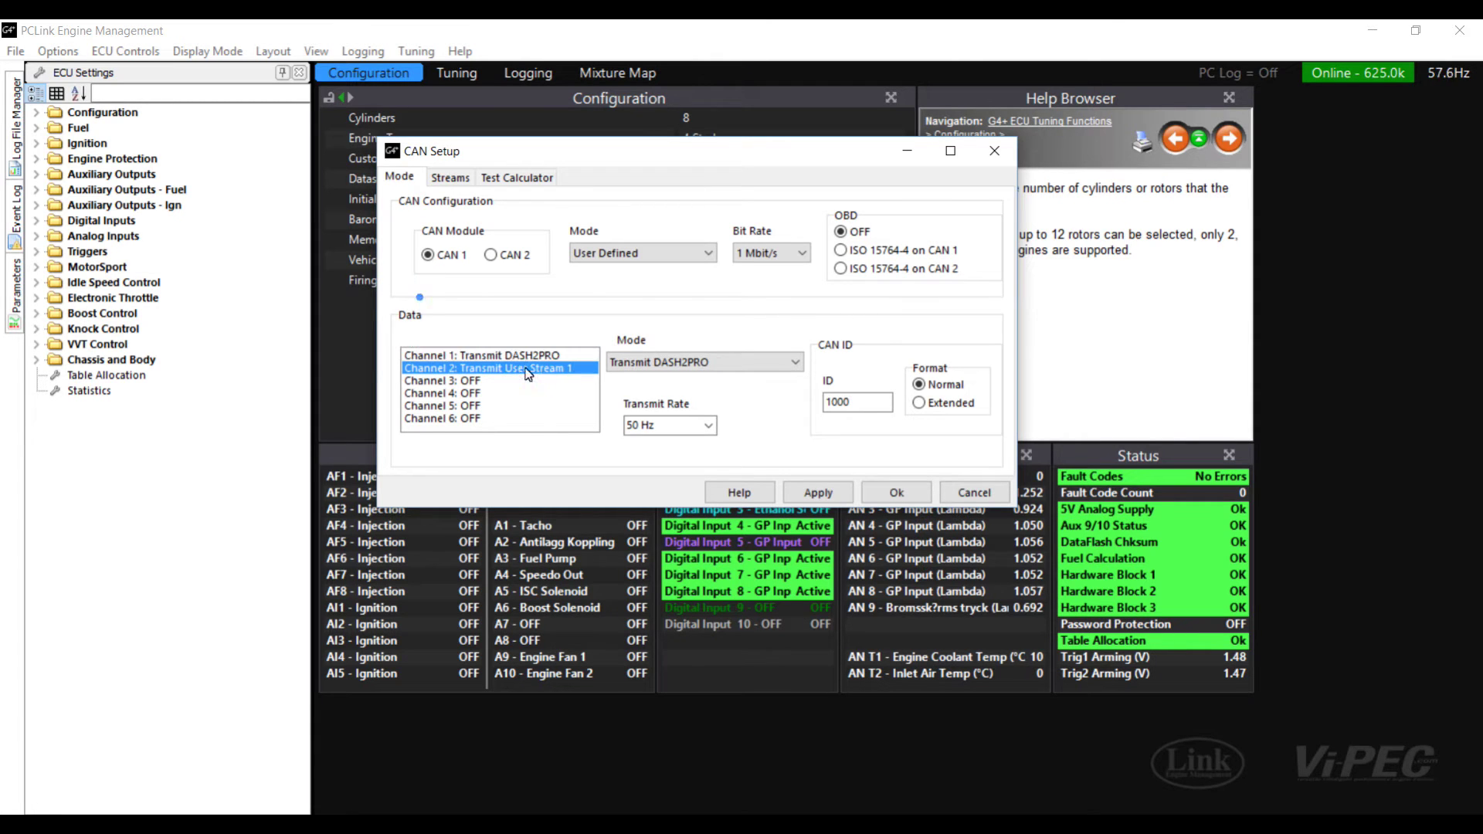
pyautogui.doubleClick(860, 402)
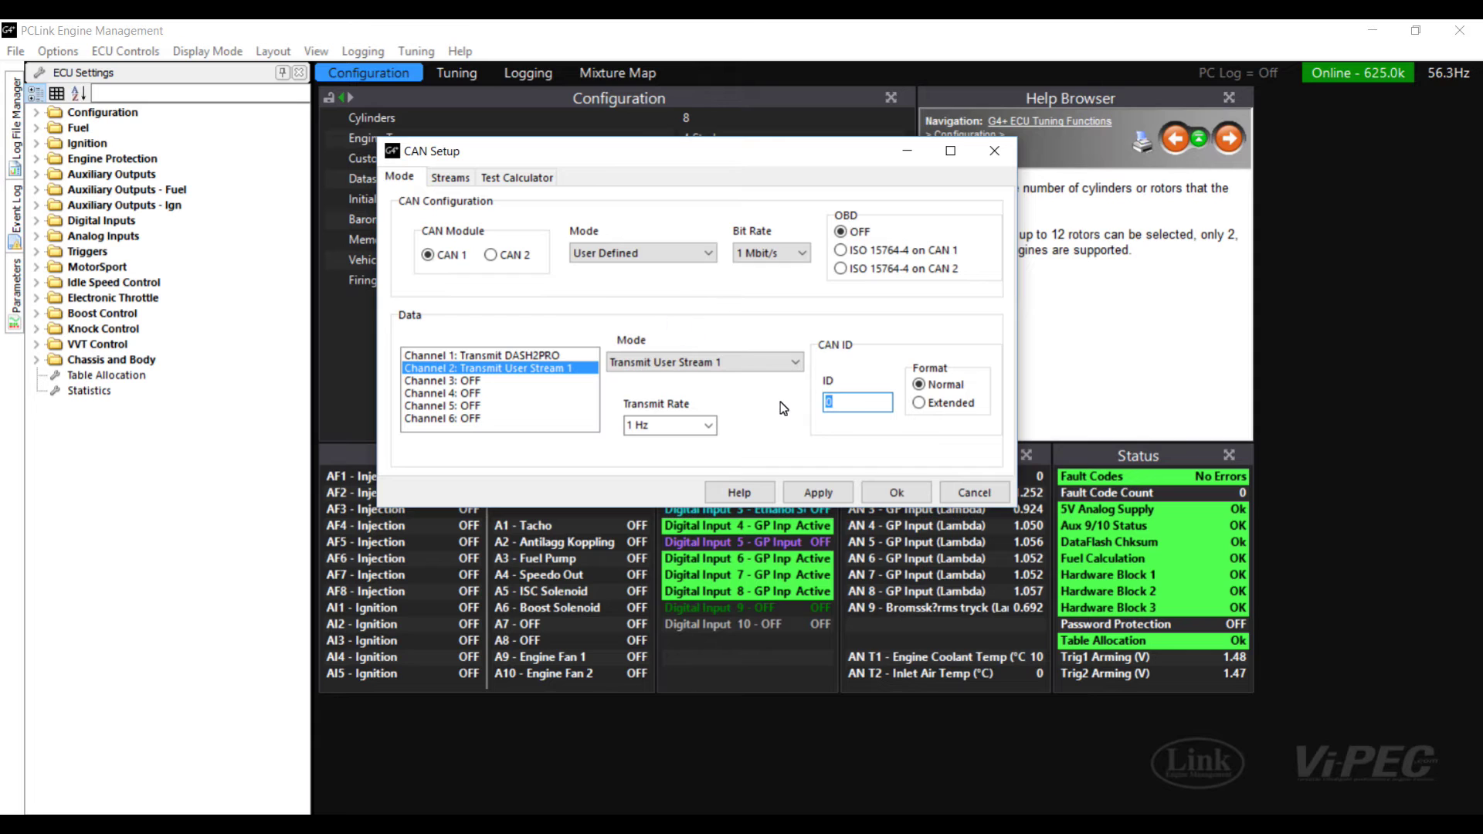
pyautogui.write('1200')
pyautogui.click(708, 425)
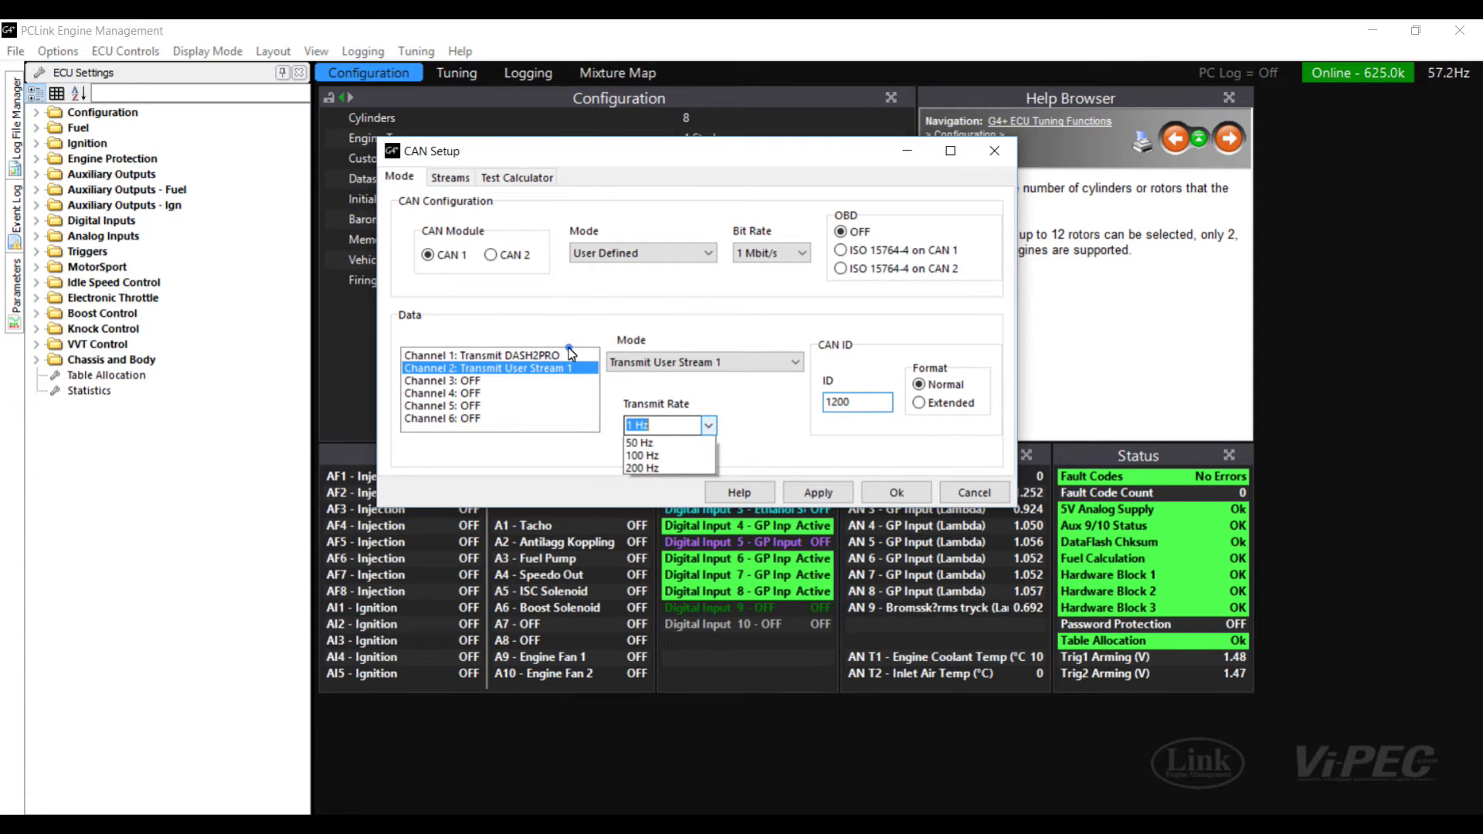
pyautogui.click(640, 506)
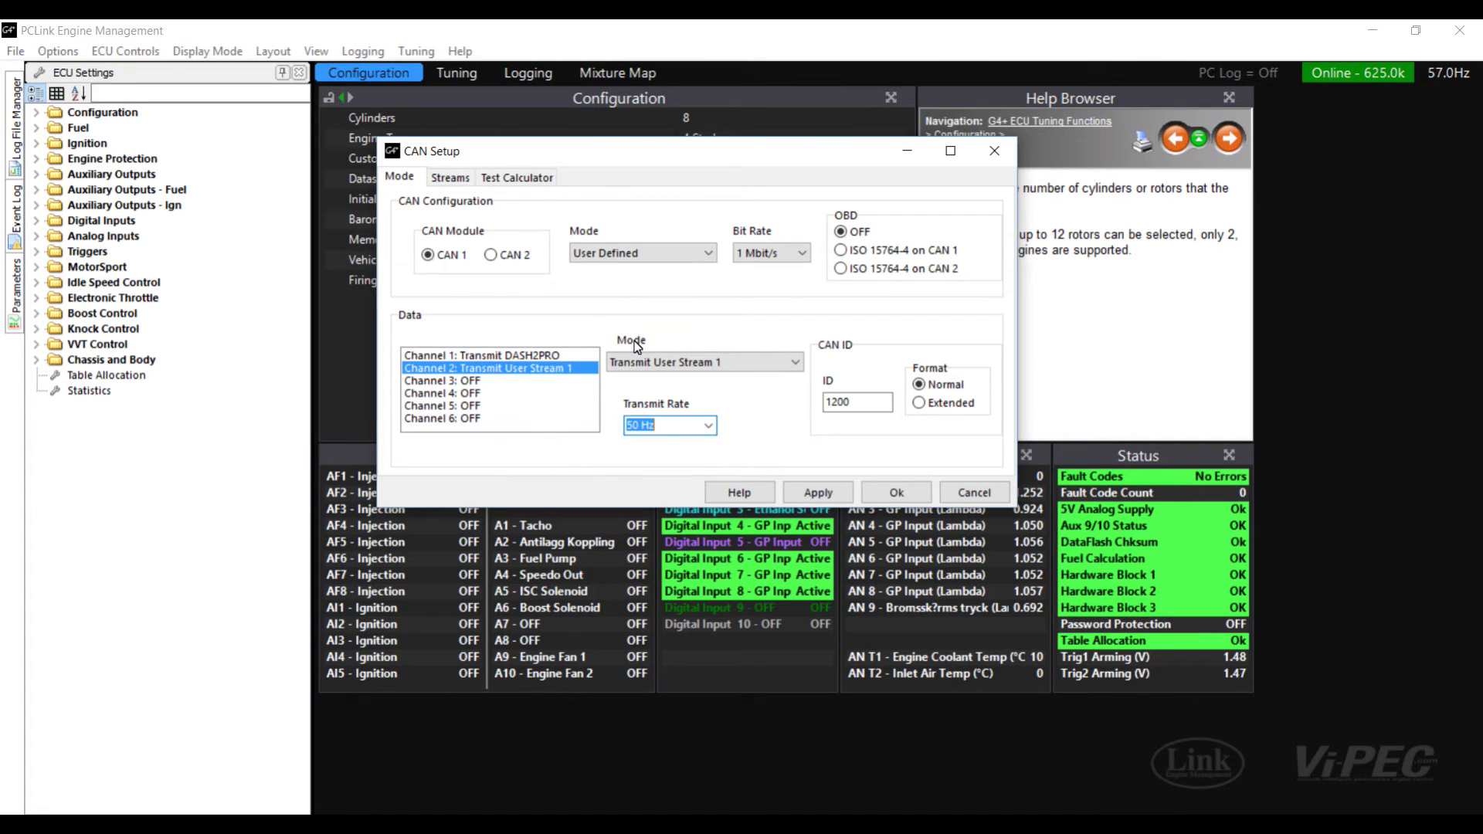
pyautogui.click(454, 178)
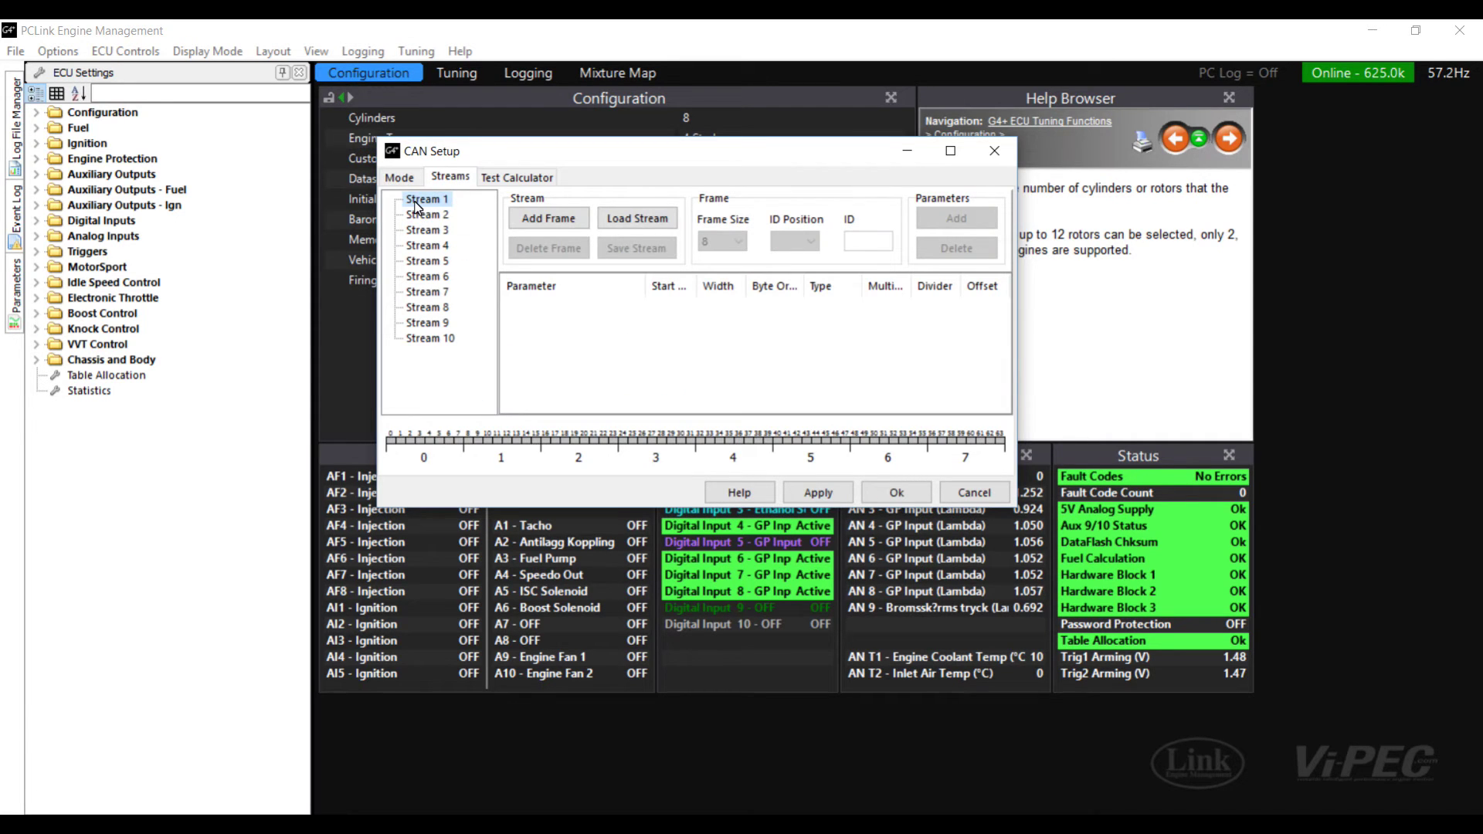
# Step: Add Frame 1 to User Stream 1 and put % Ethanol in it as a parameter
pyautogui.click(399, 177)
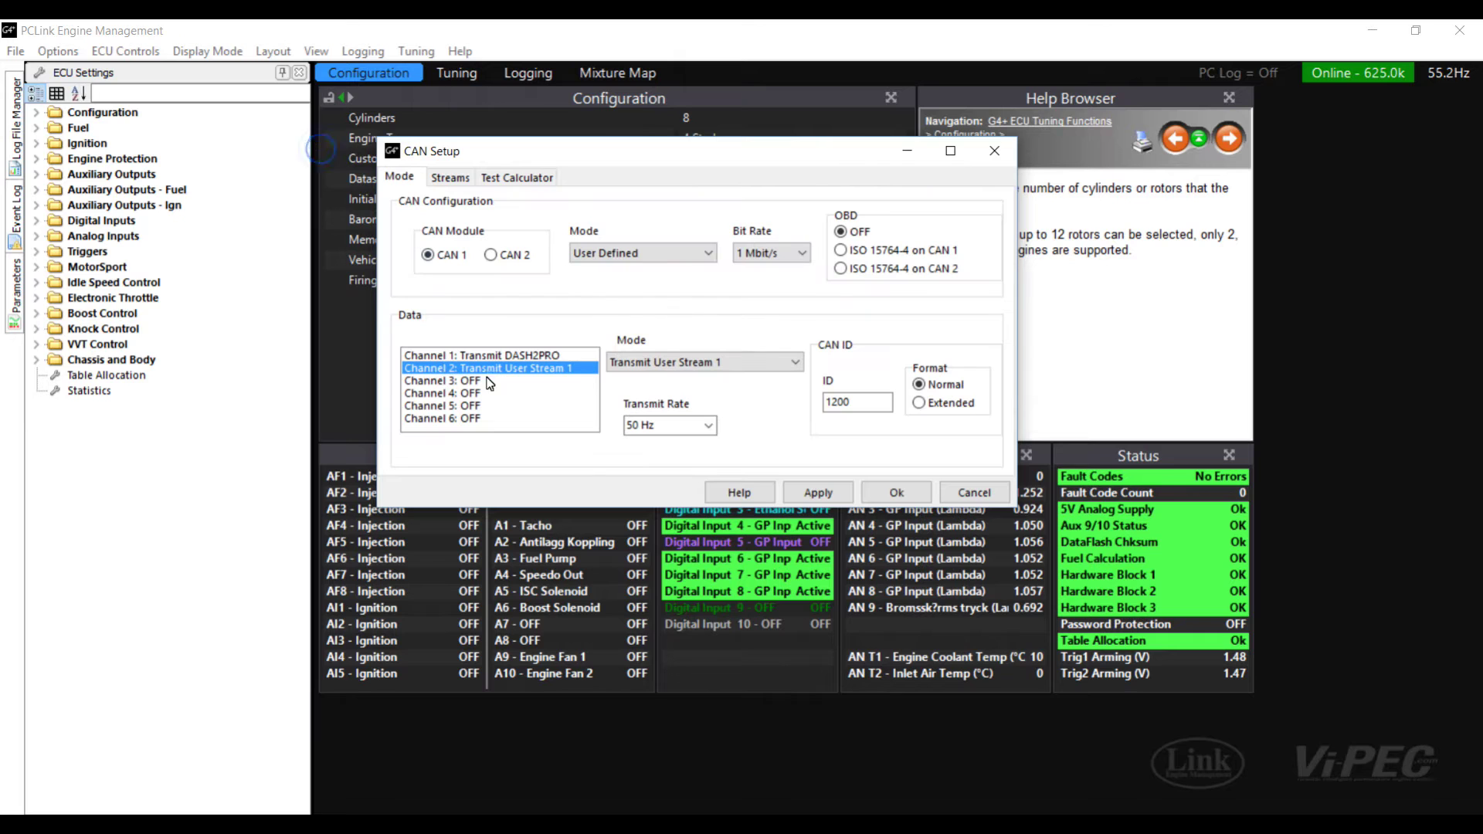
pyautogui.click(450, 179)
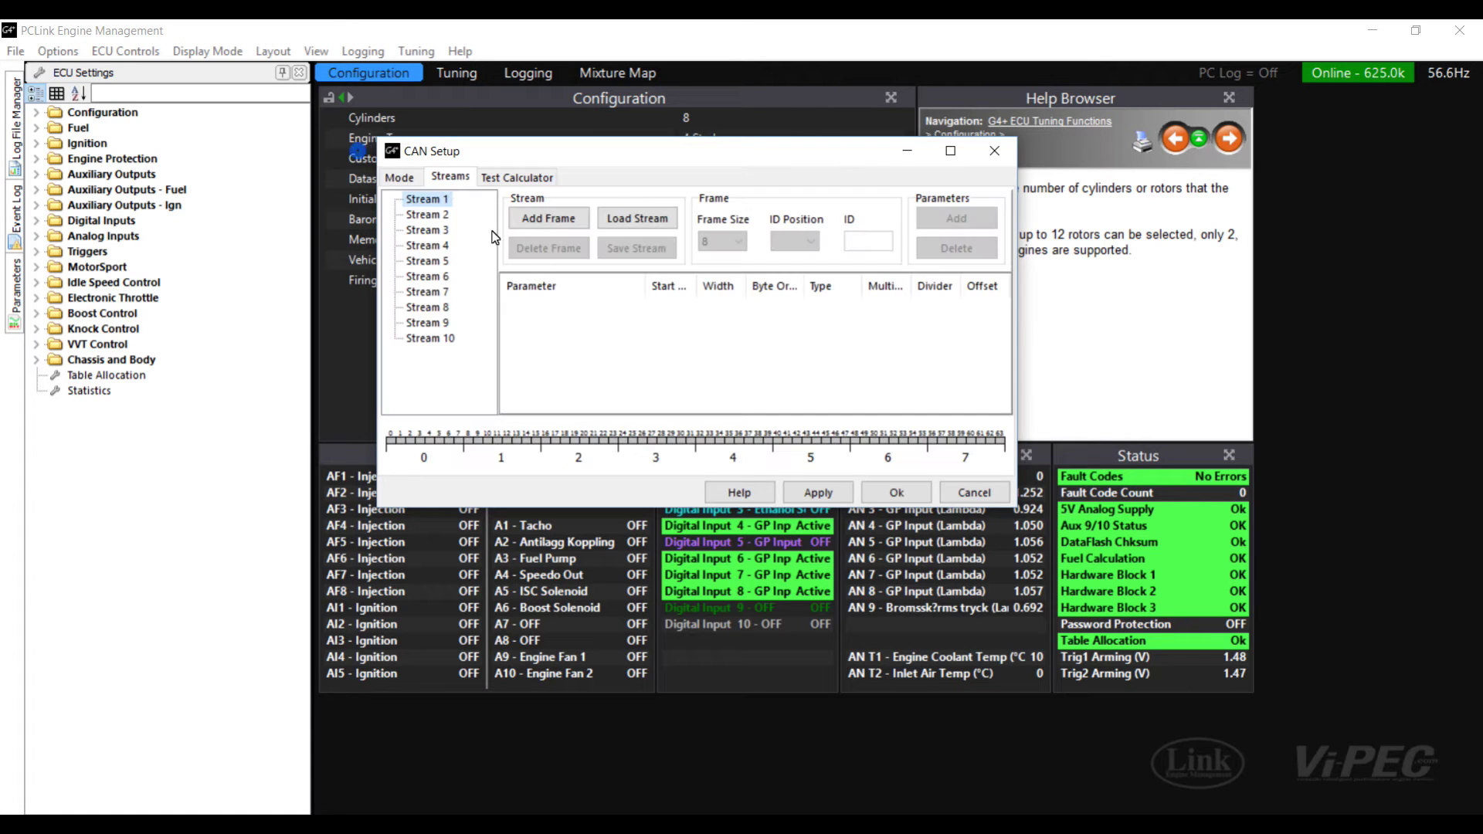
pyautogui.click(548, 219)
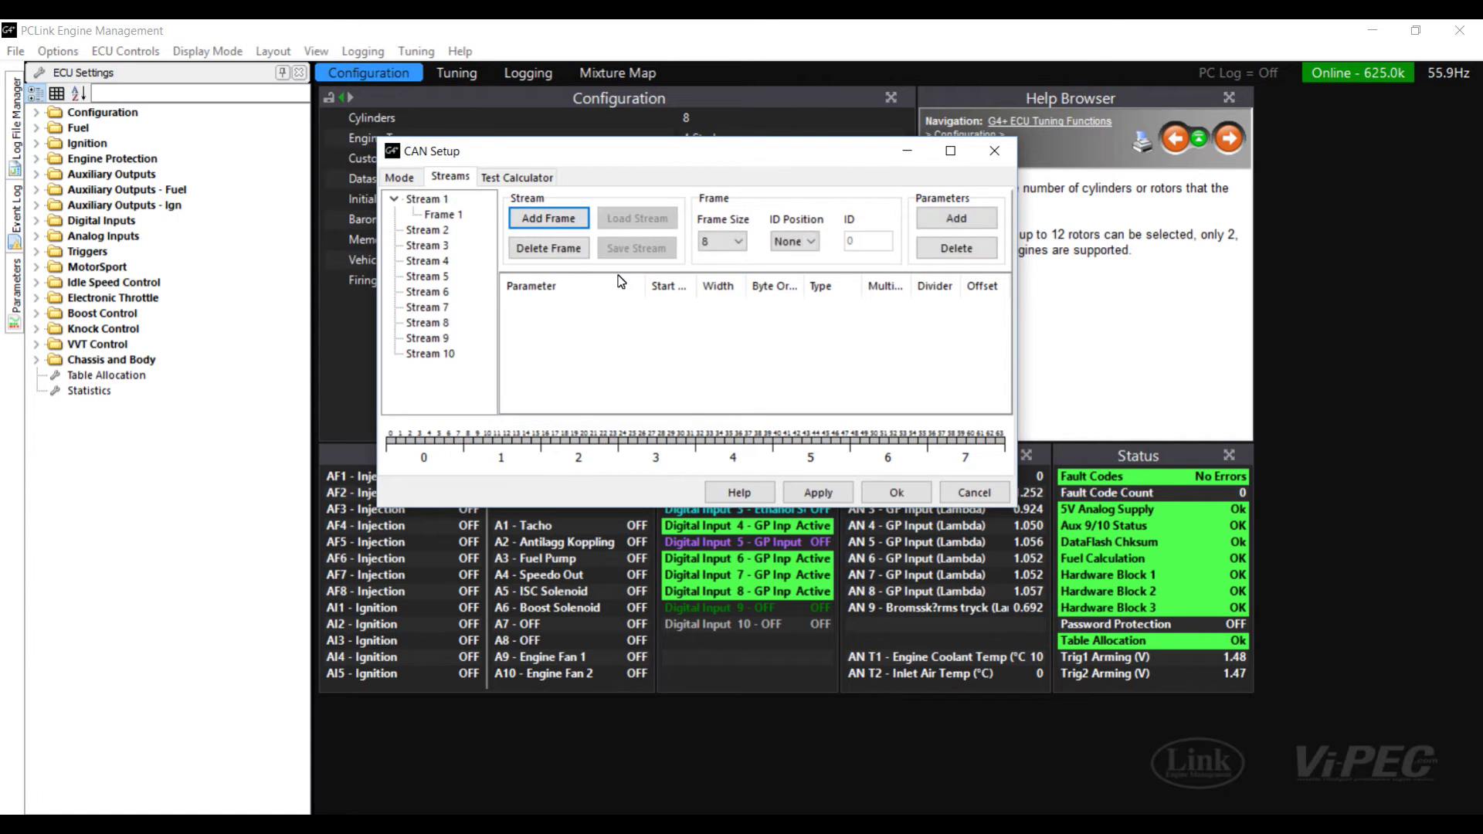
pyautogui.click(452, 217)
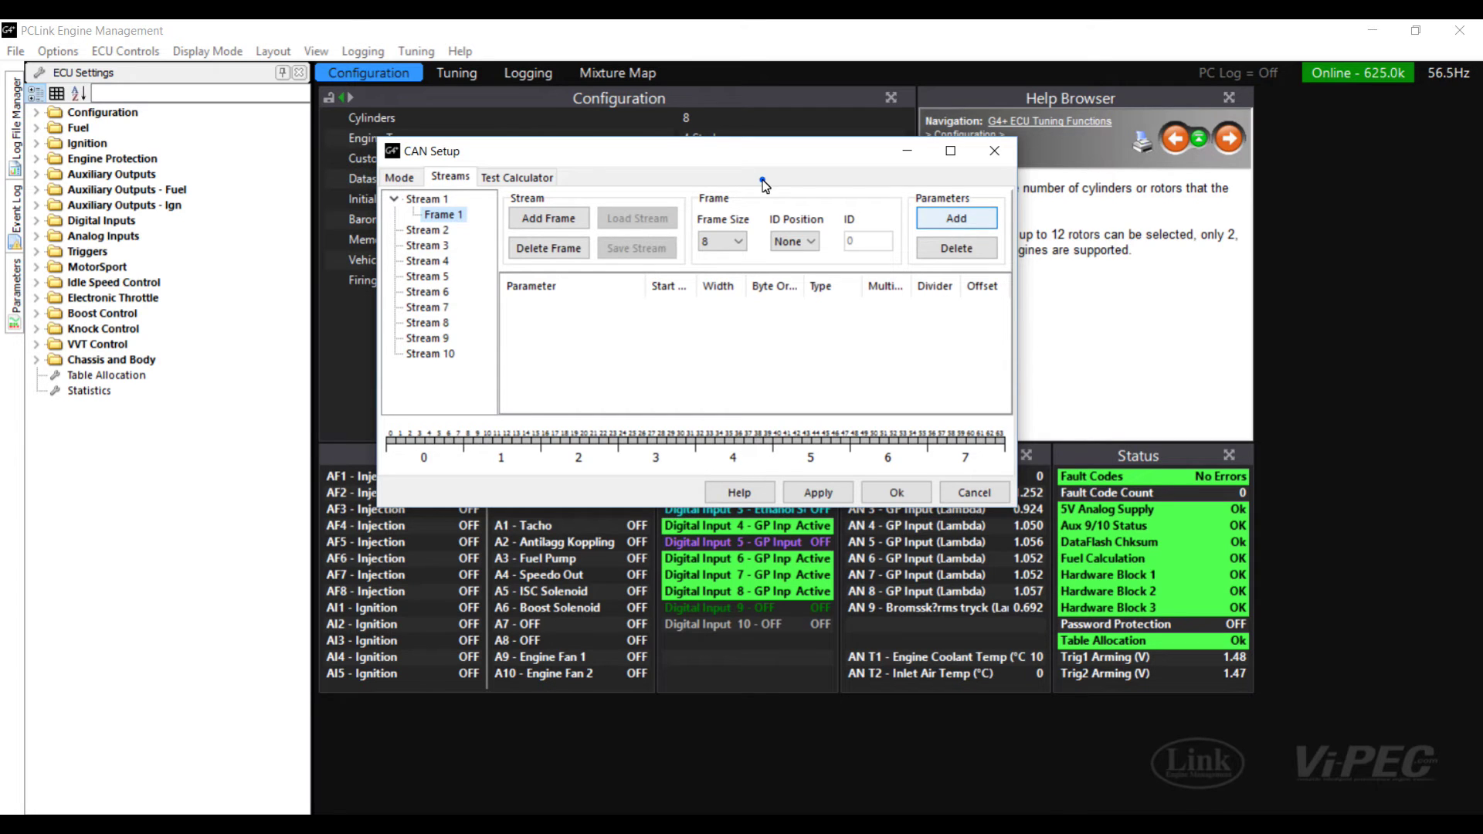
pyautogui.click(955, 221)
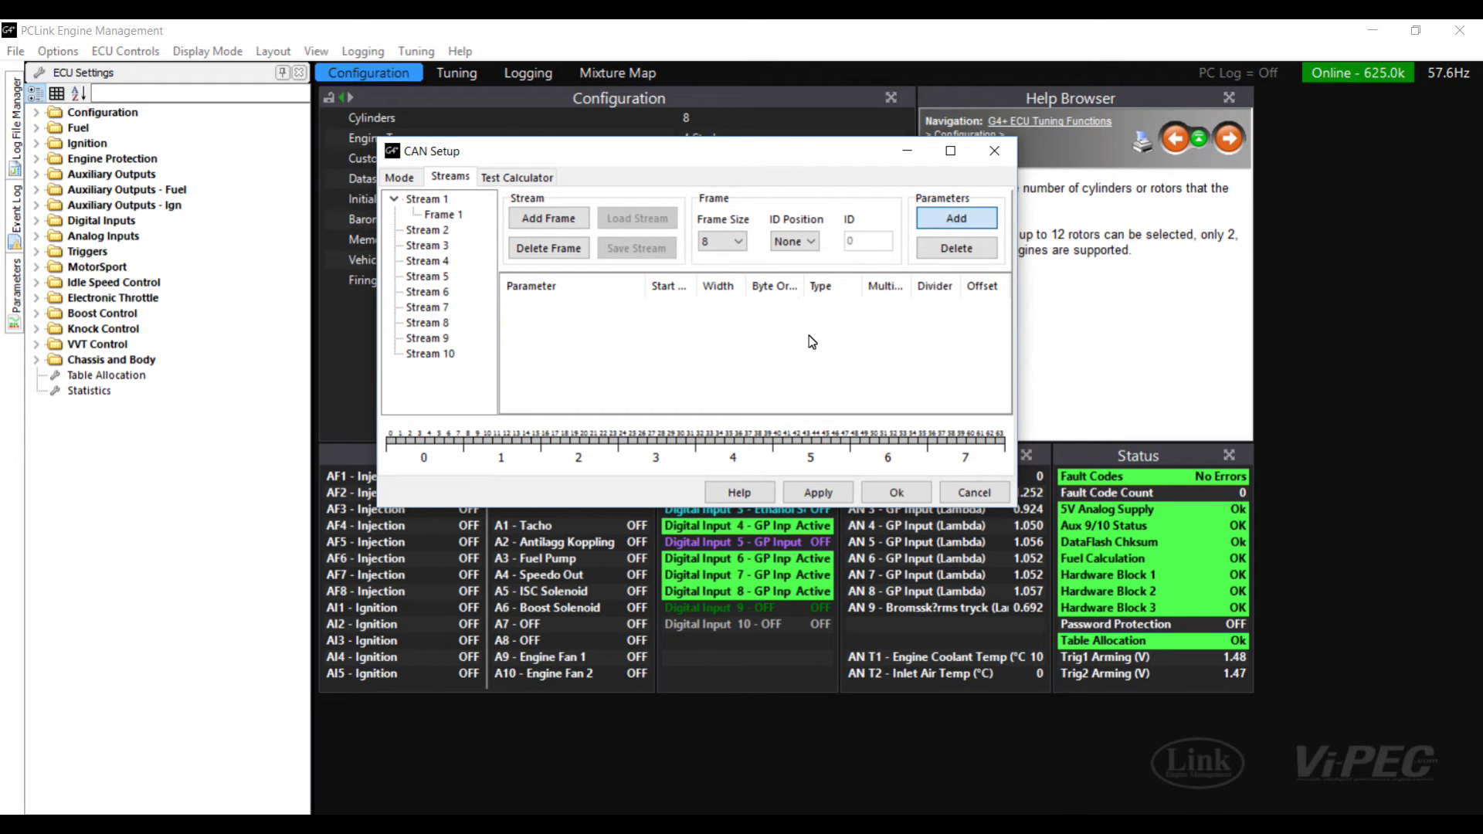
pyautogui.click(956, 219)
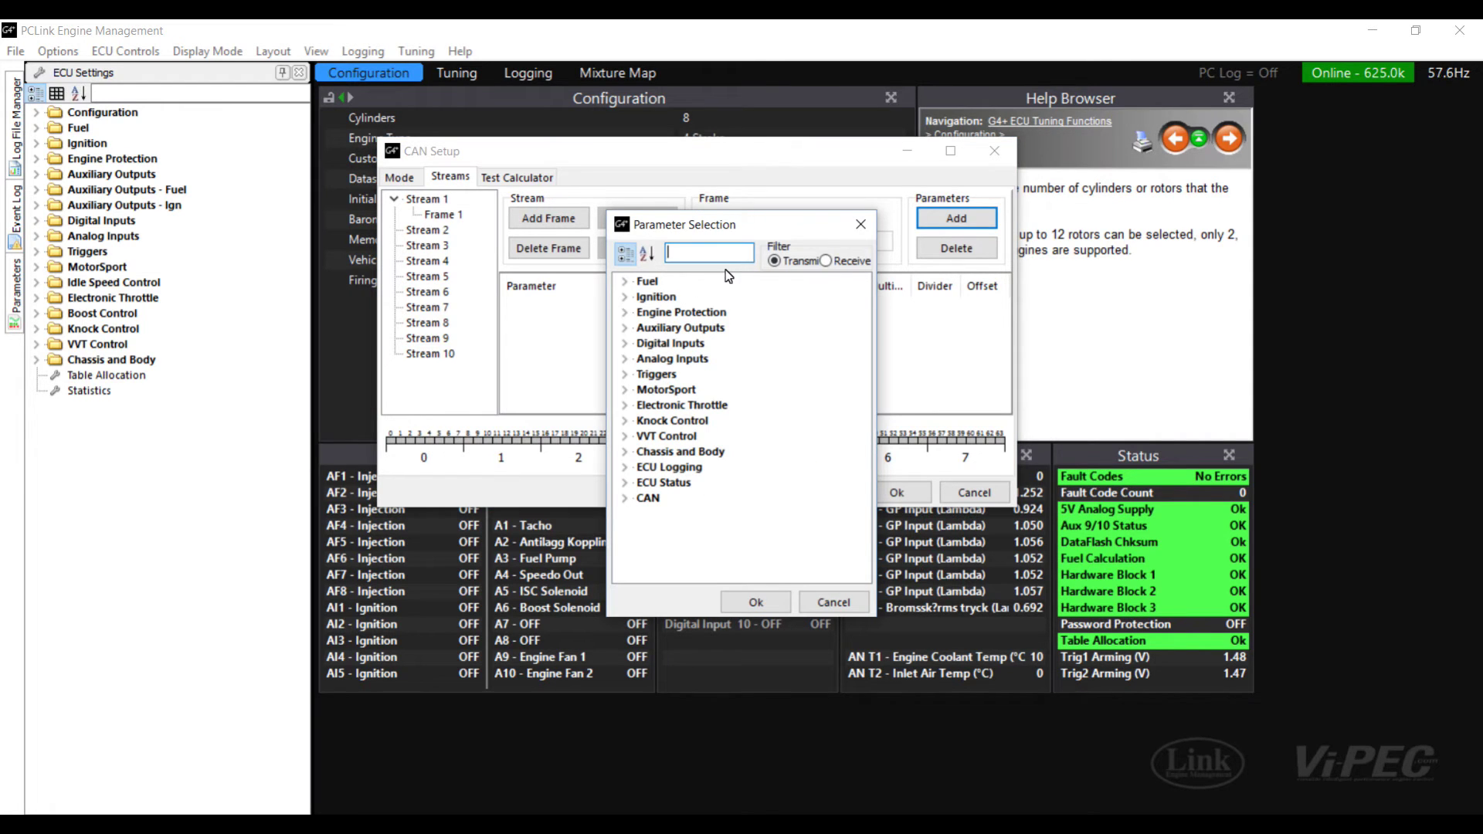
pyautogui.write('%')
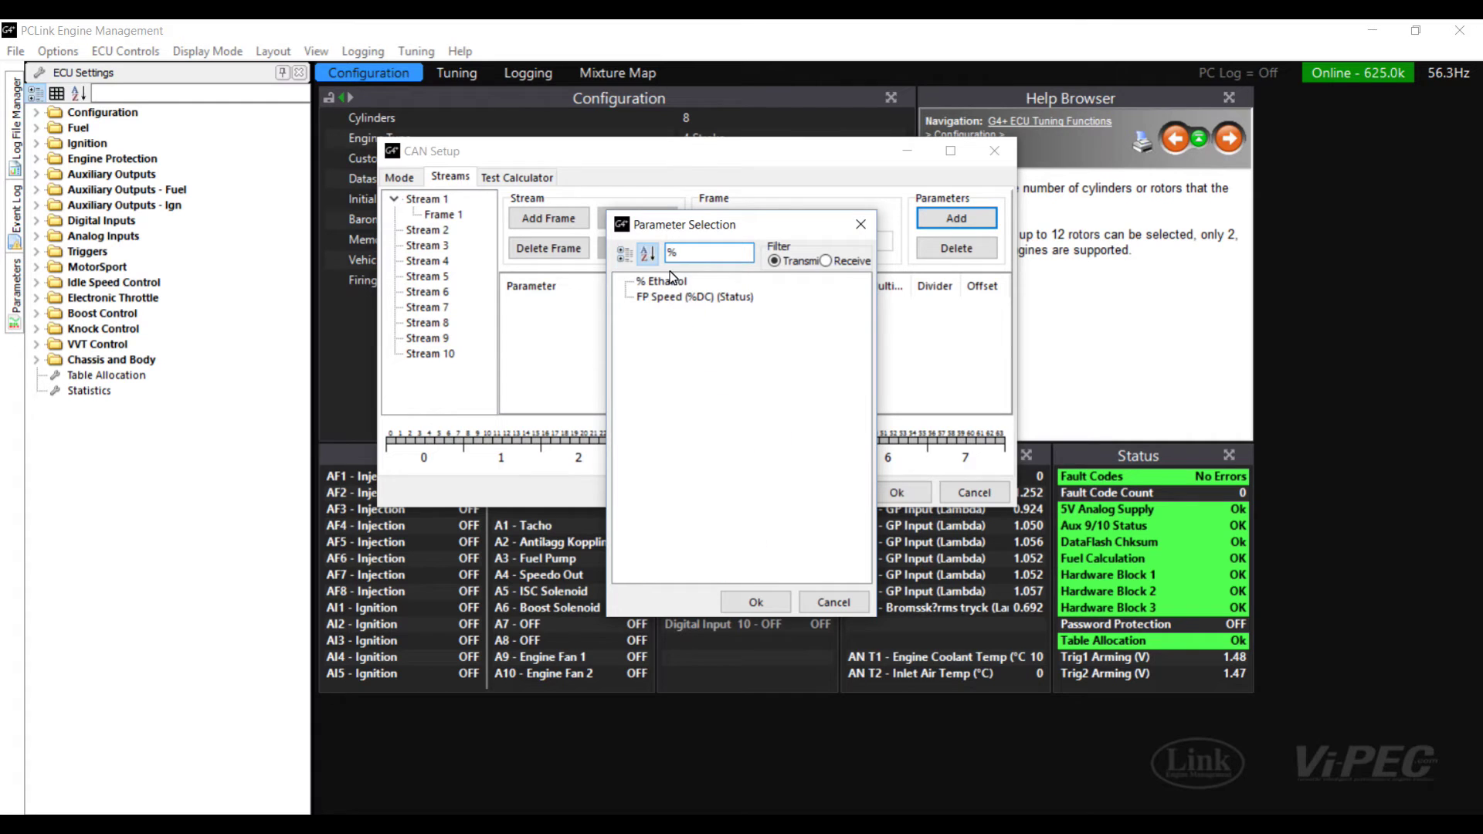
pyautogui.click(668, 282)
pyautogui.press('Return')
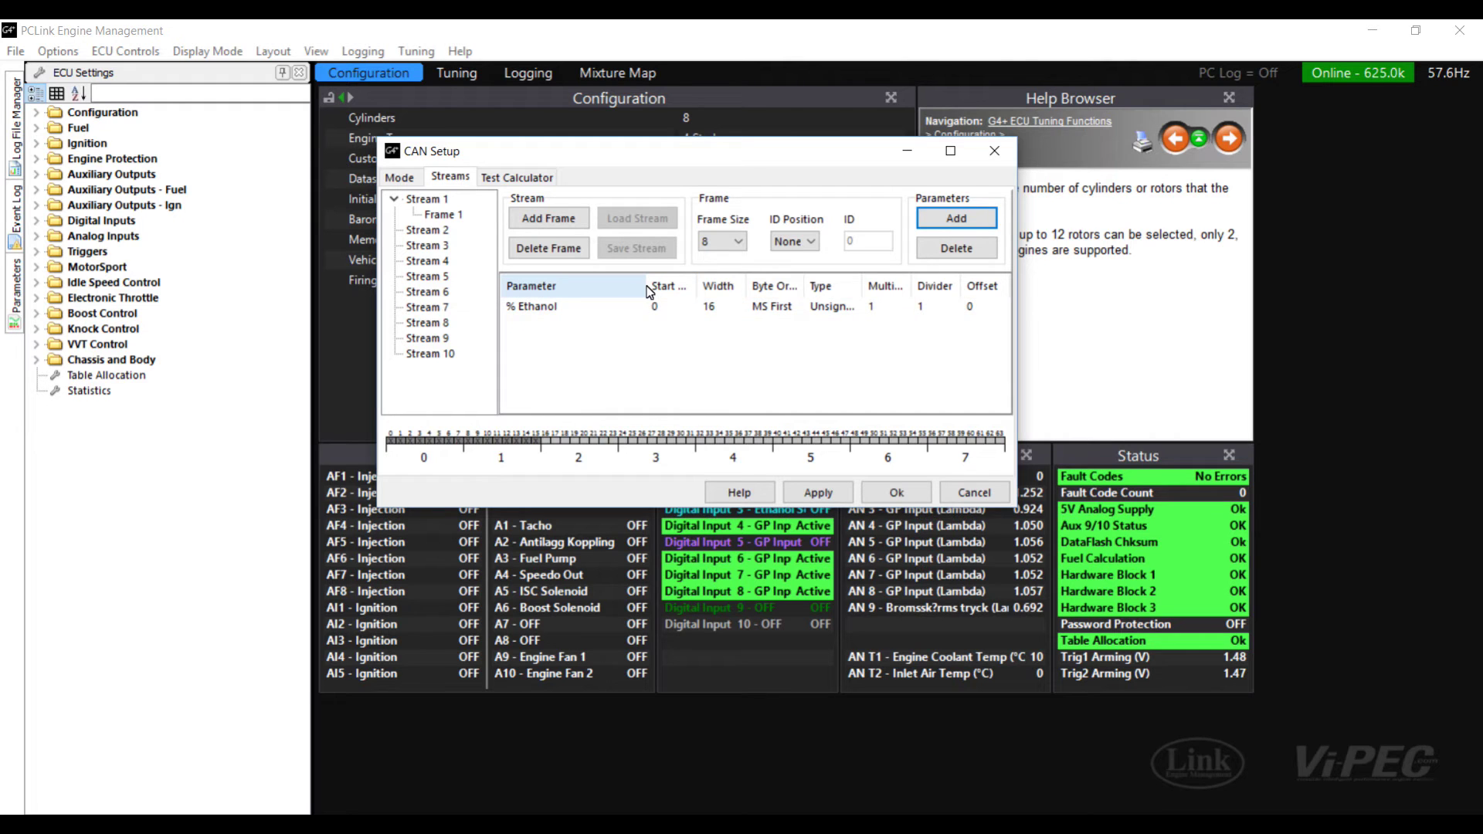
pyautogui.moveTo(697, 286); pyautogui.dragTo(720, 291)
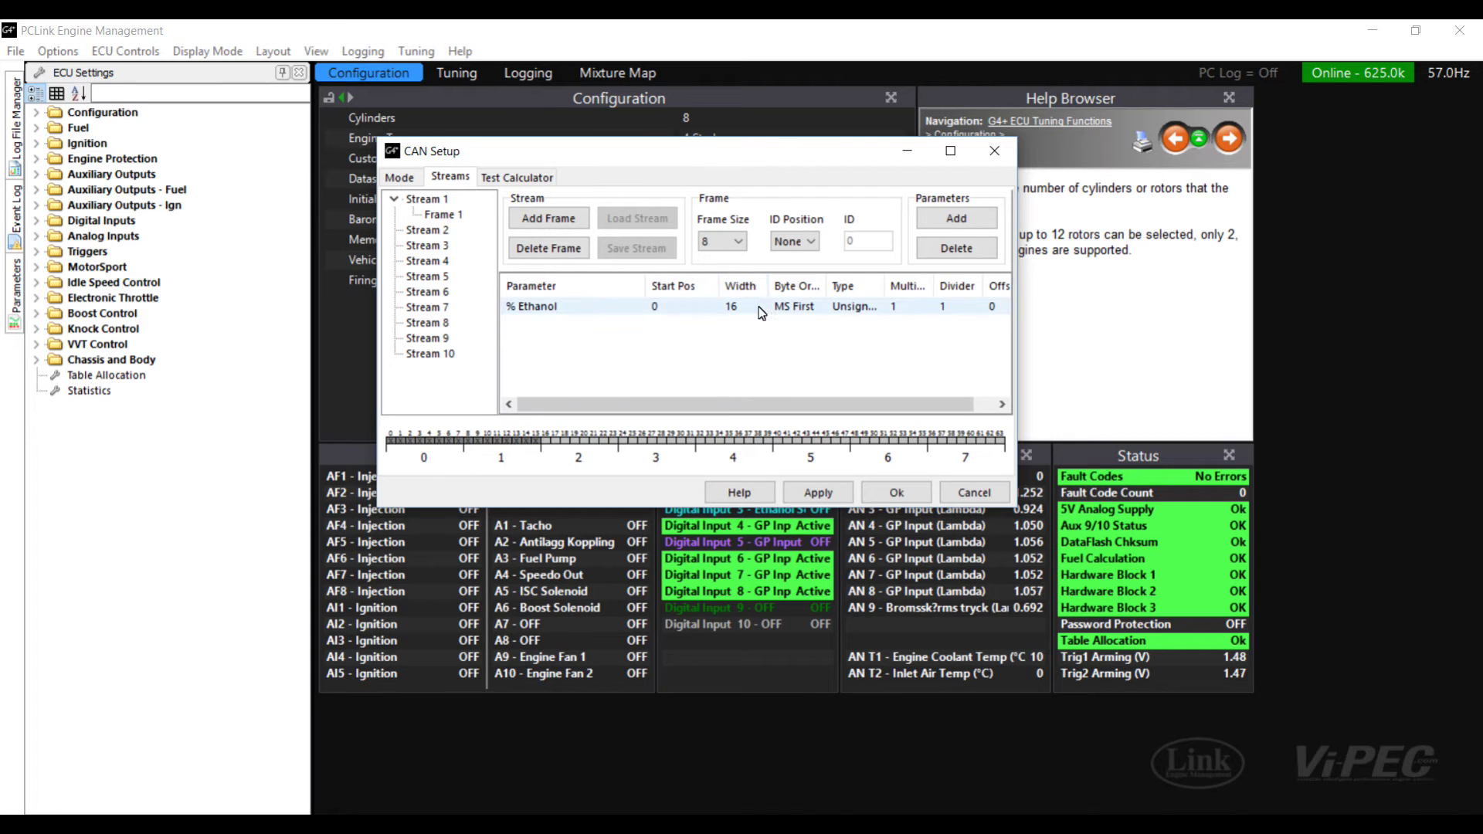
# Step: Set the % Ethanol stream parameter width to 8 bits
pyautogui.click(518, 178)
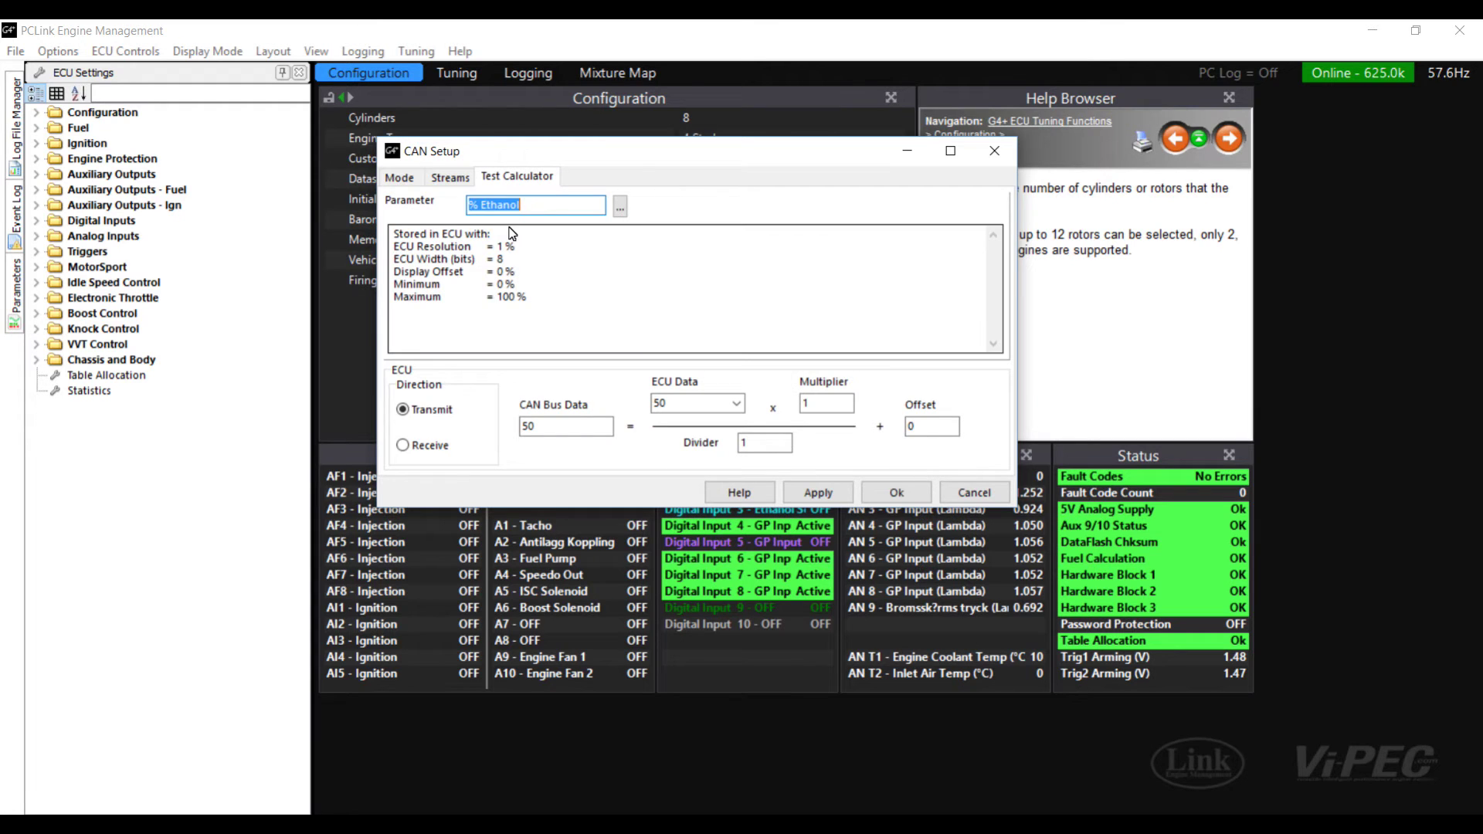
pyautogui.click(450, 178)
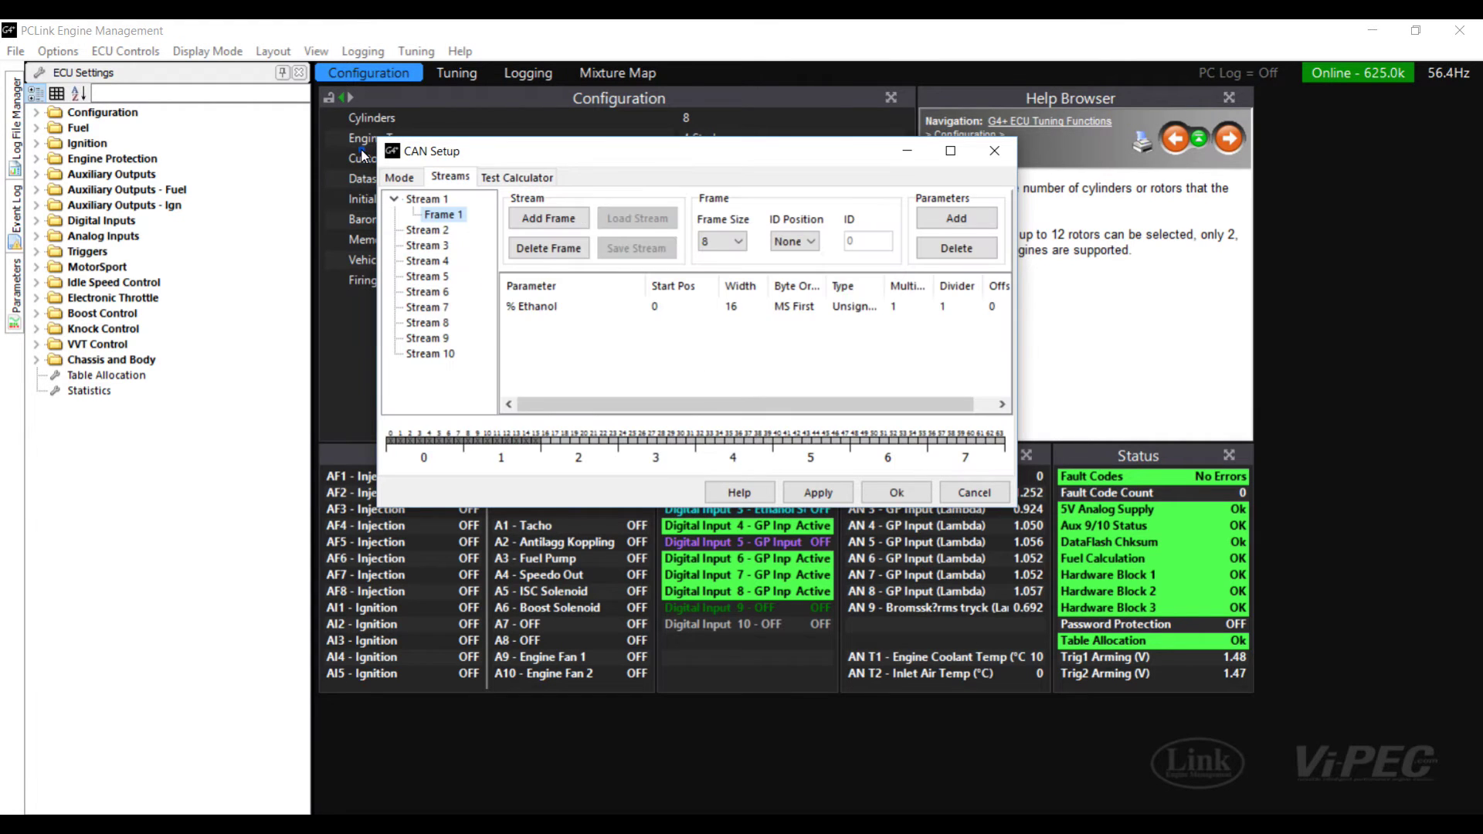
pyautogui.click(734, 306)
pyautogui.click(755, 306)
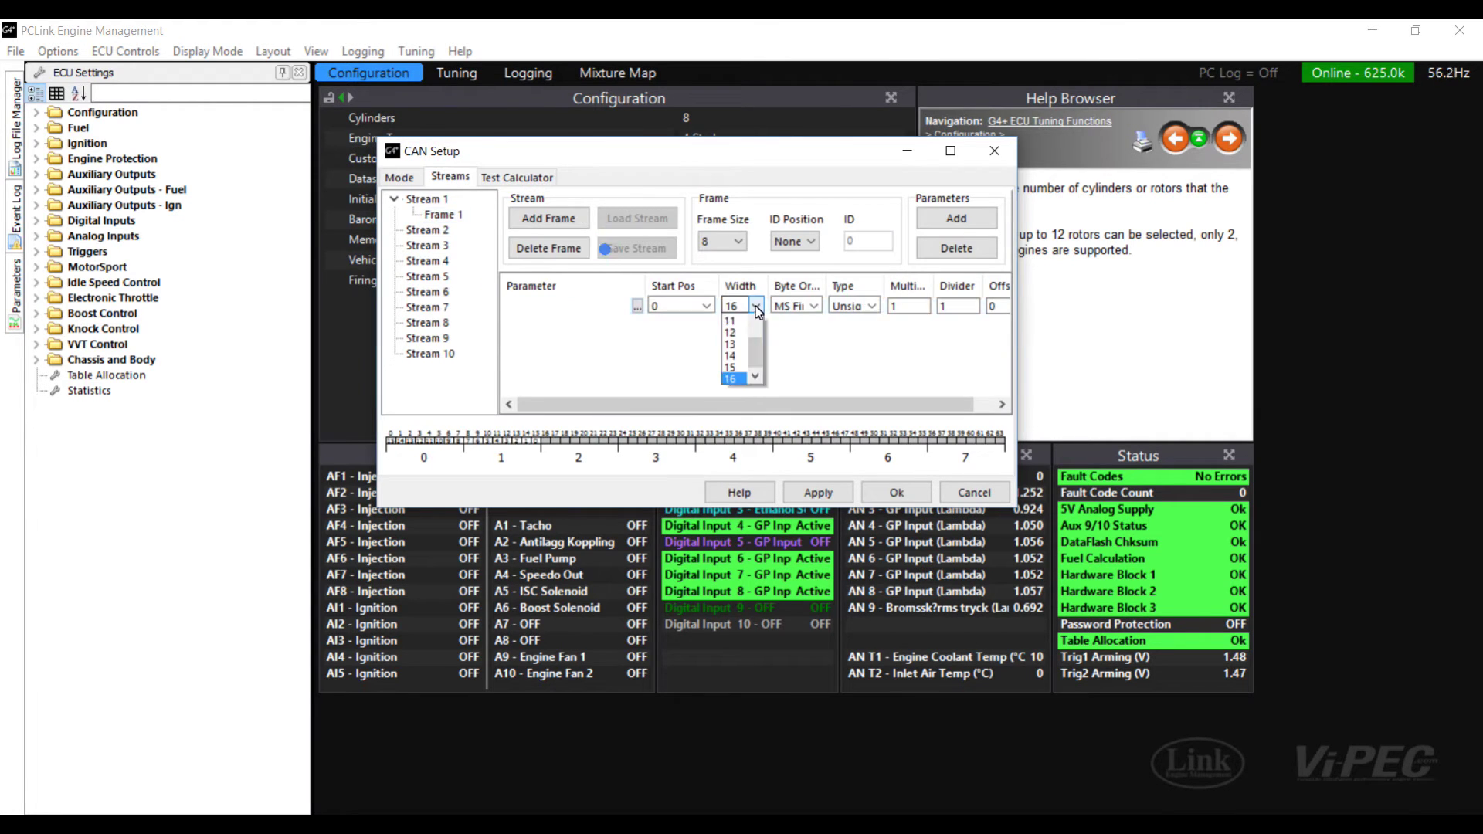
pyautogui.moveTo(756, 306); pyautogui.dragTo(586, 264)
pyautogui.click(653, 294)
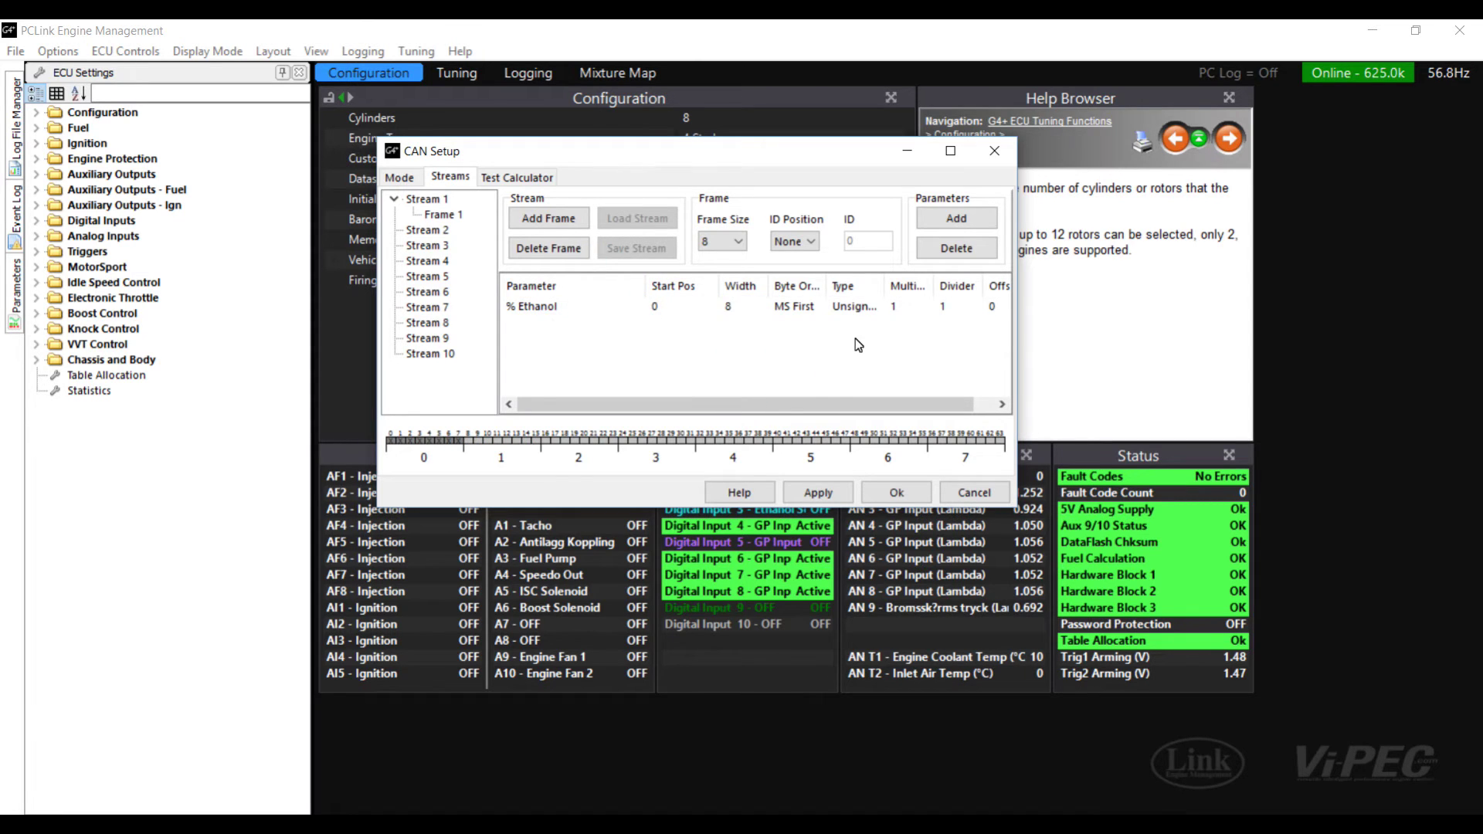
pyautogui.click(900, 308)
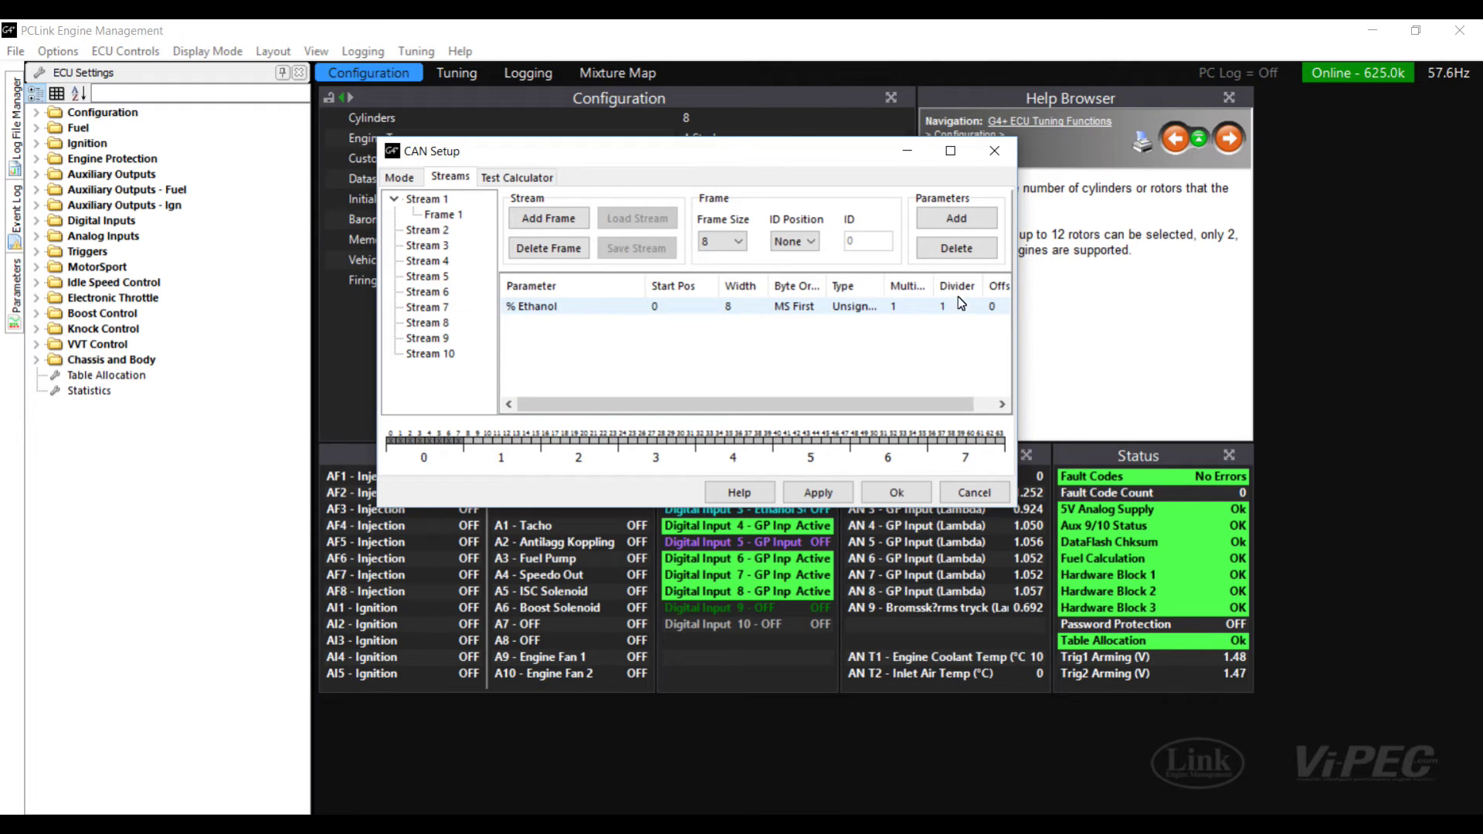
# Step: Apply the CAN setup changes and store the configuration to the ECU
pyautogui.click(818, 494)
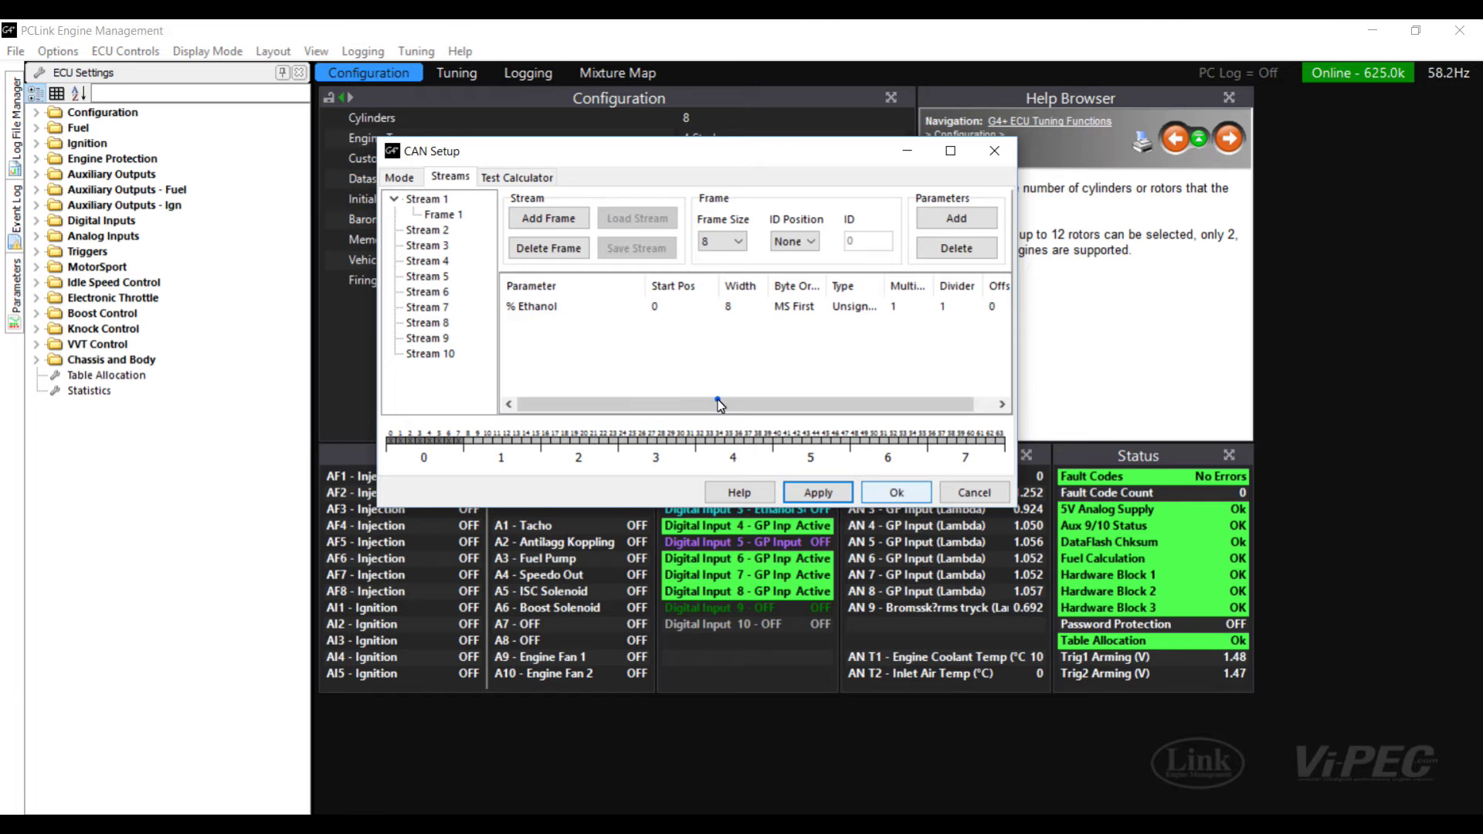
pyautogui.click(898, 496)
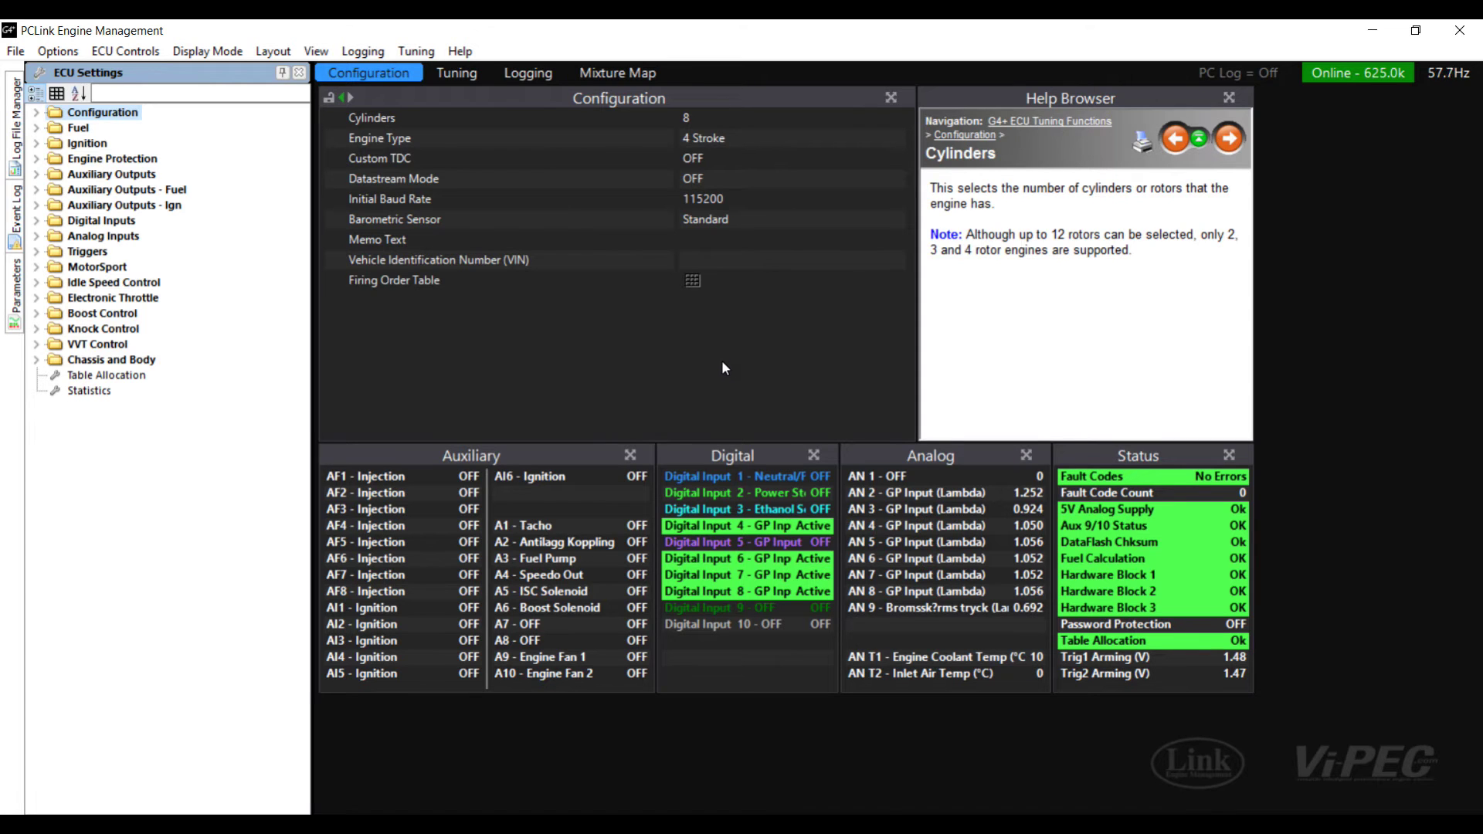
pyautogui.hotkey('ctrl', 's')
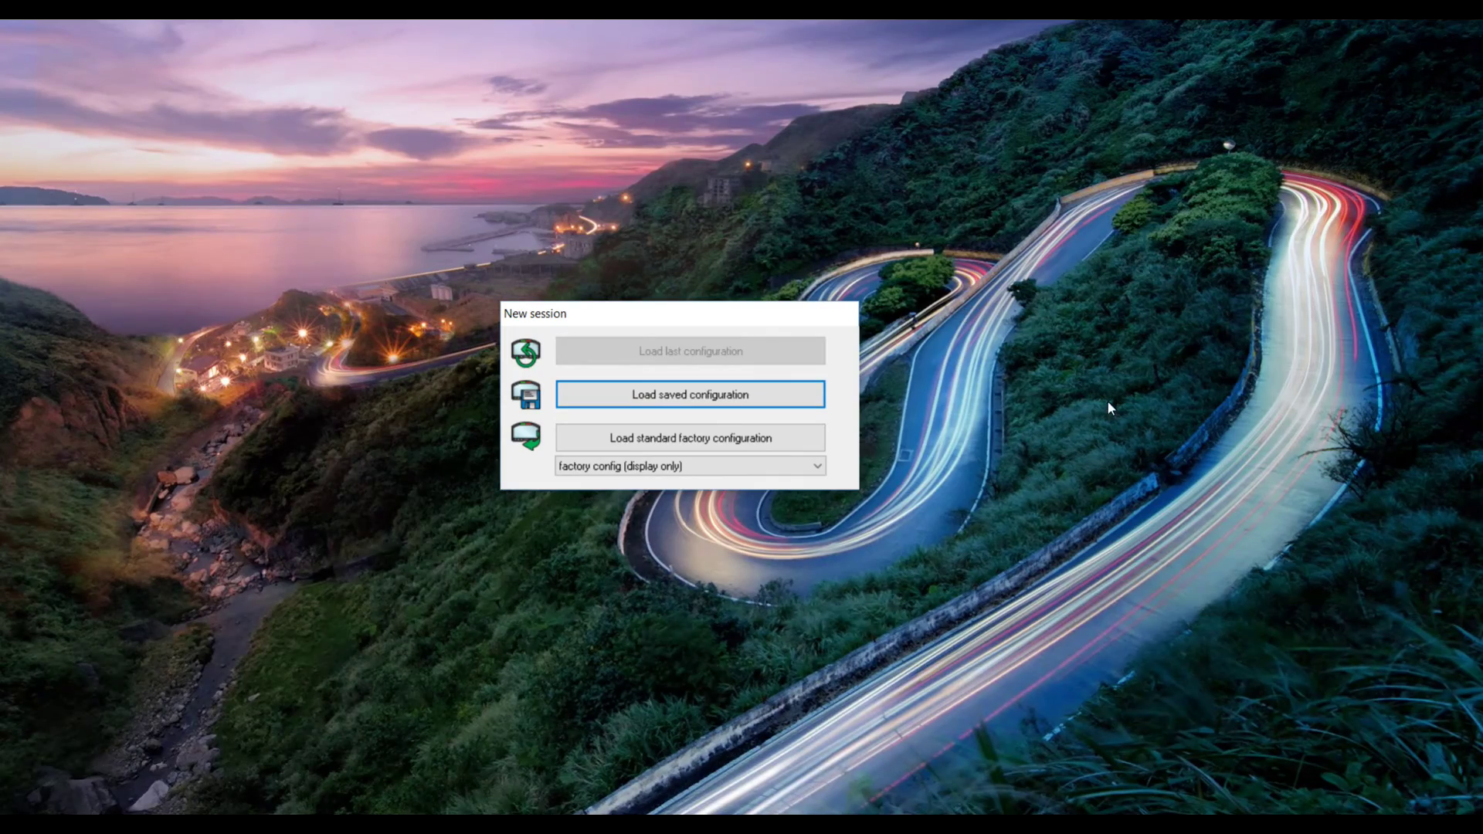
# Step: Start a new DASH2 PRO session from the standard factory configuration (display only)
pyautogui.click(680, 438)
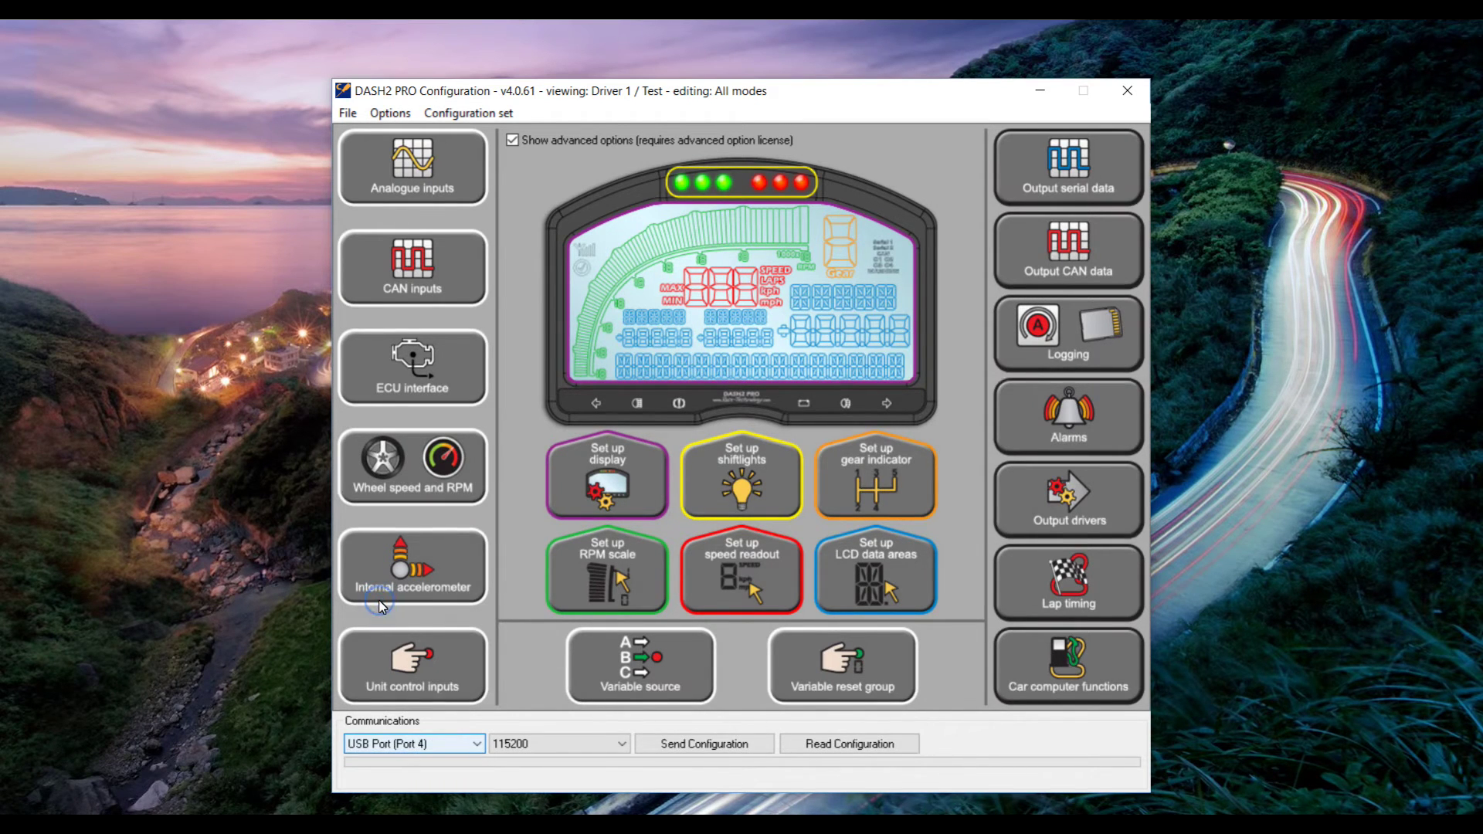
# Step: Read the dash configuration over USB Port (Port 4), then bring up the CAN inputs setup
pyautogui.click(476, 744)
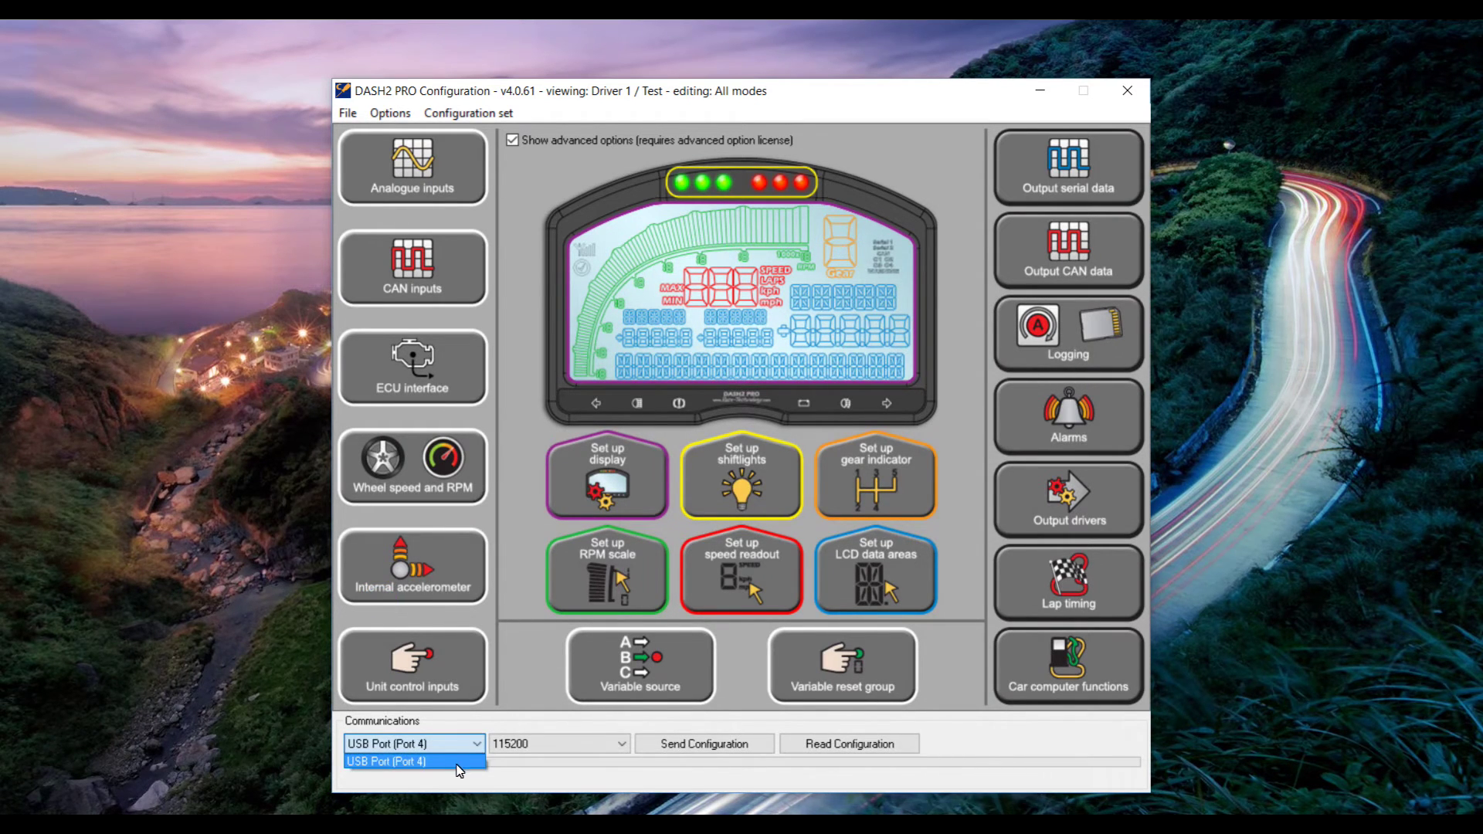
pyautogui.click(448, 761)
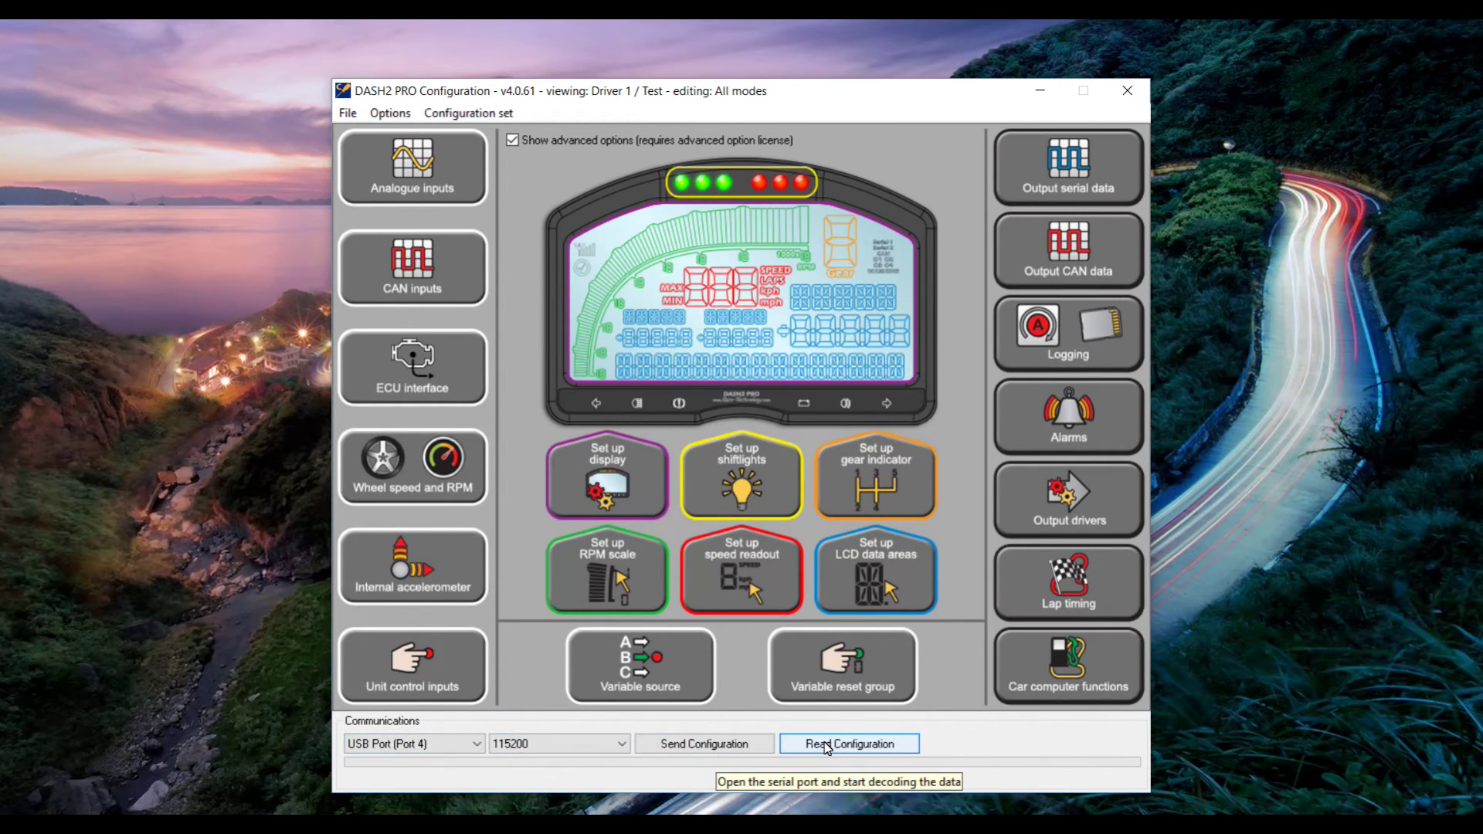
pyautogui.click(825, 745)
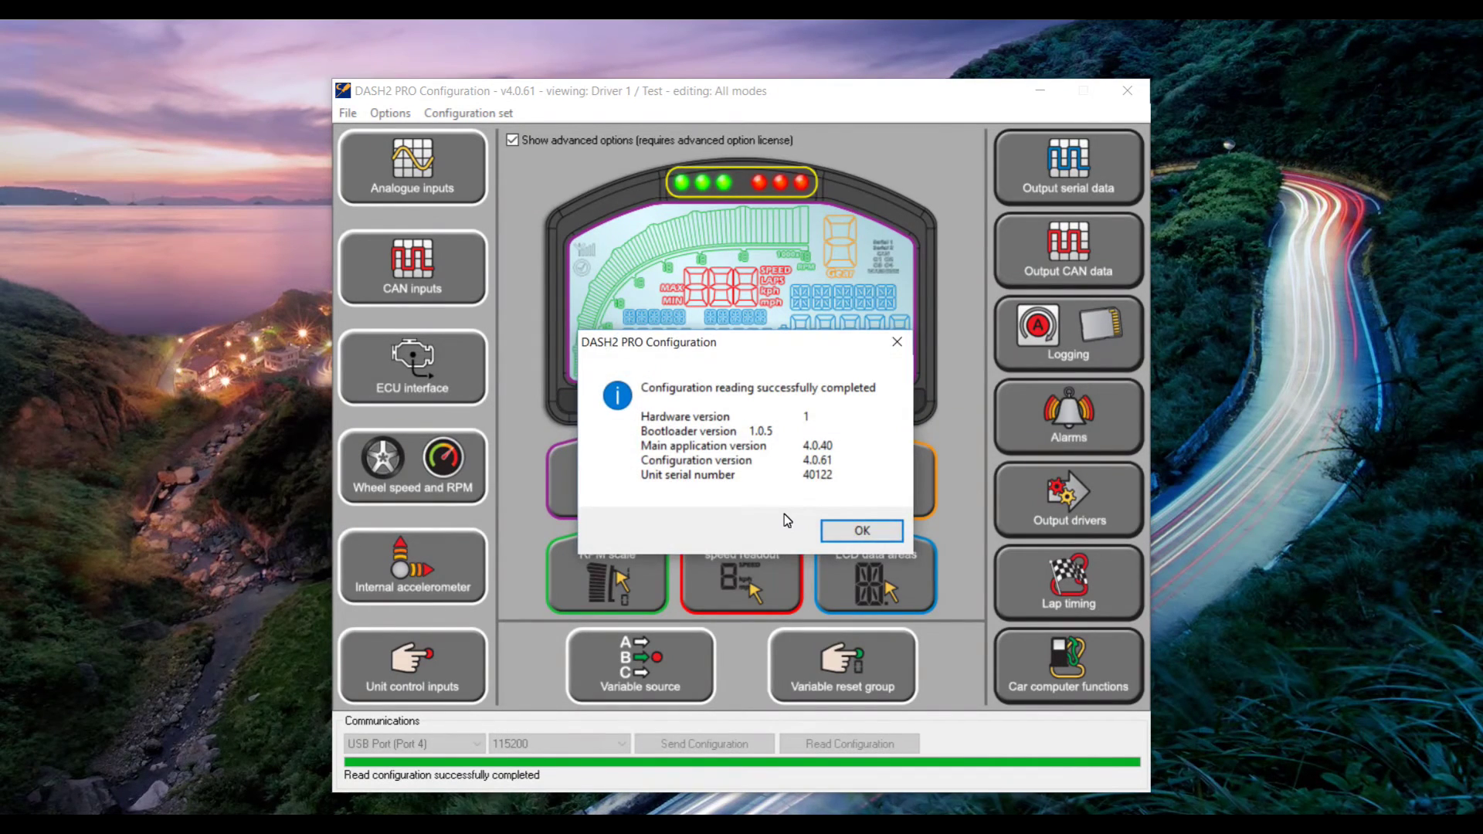
pyautogui.click(857, 529)
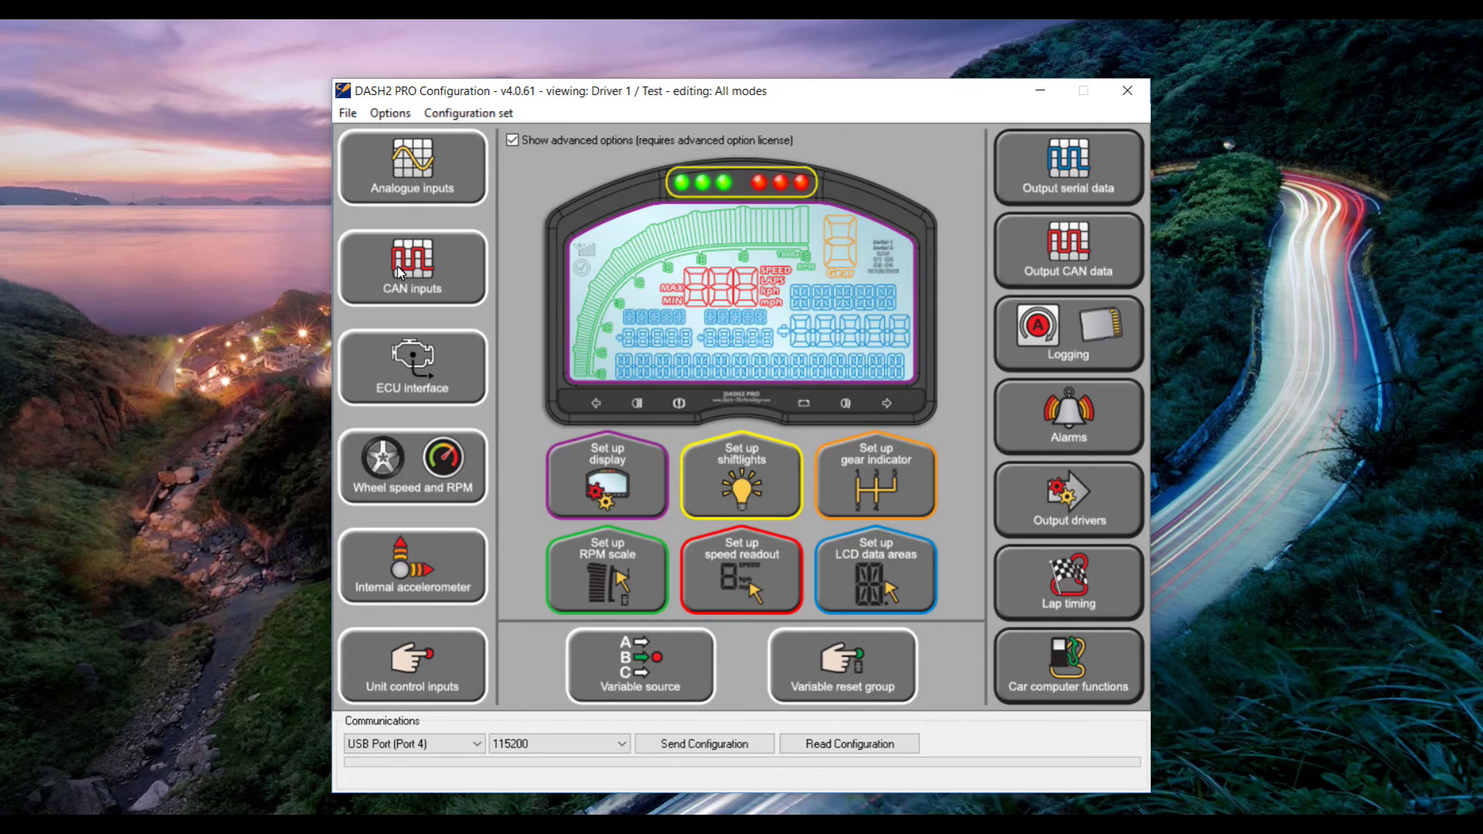
pyautogui.click(432, 290)
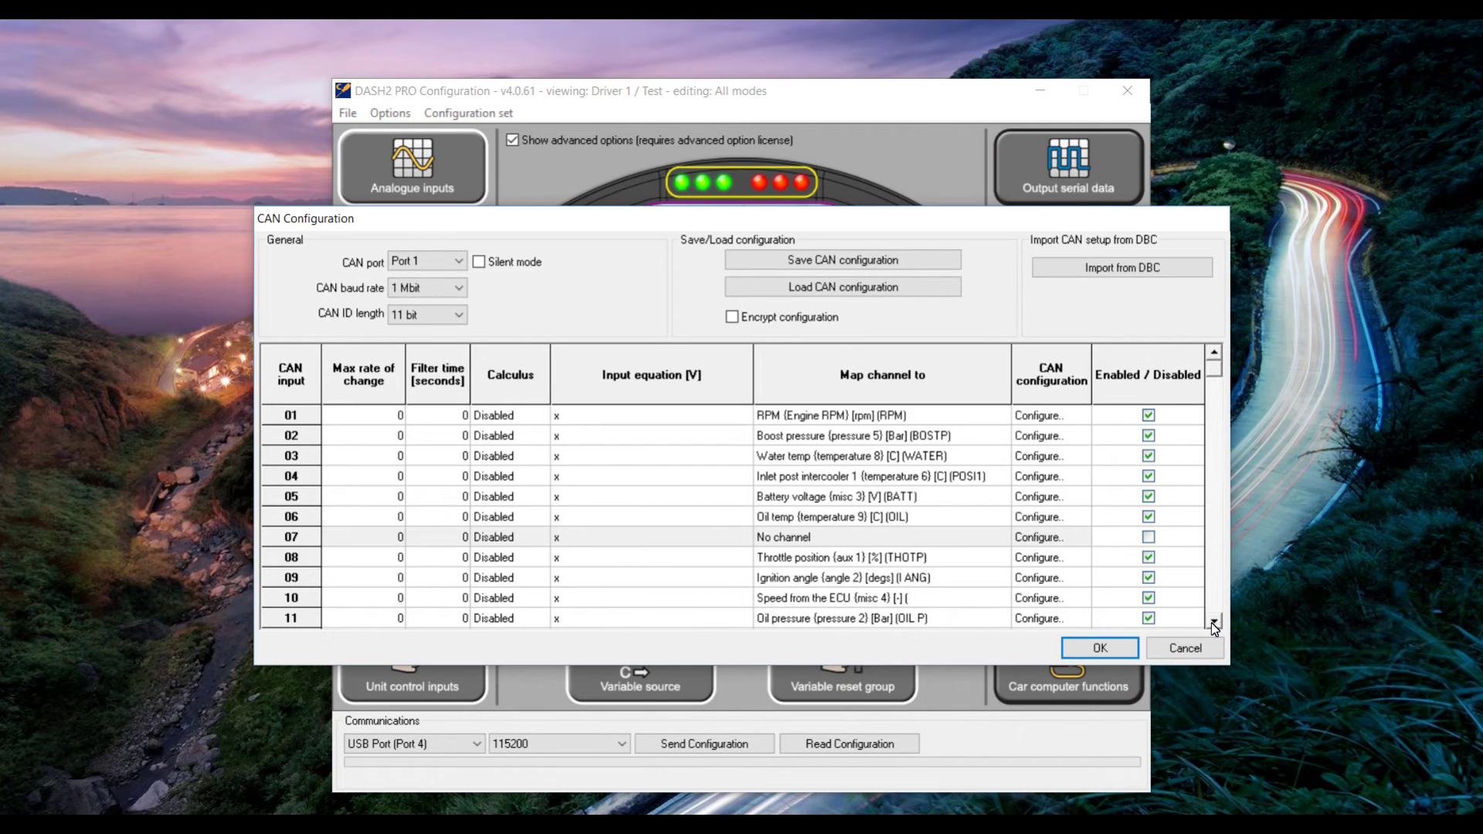
# Step: Scroll the CAN Configuration table to input 26 and enable it
pyautogui.scroll(-5, 971, 502)
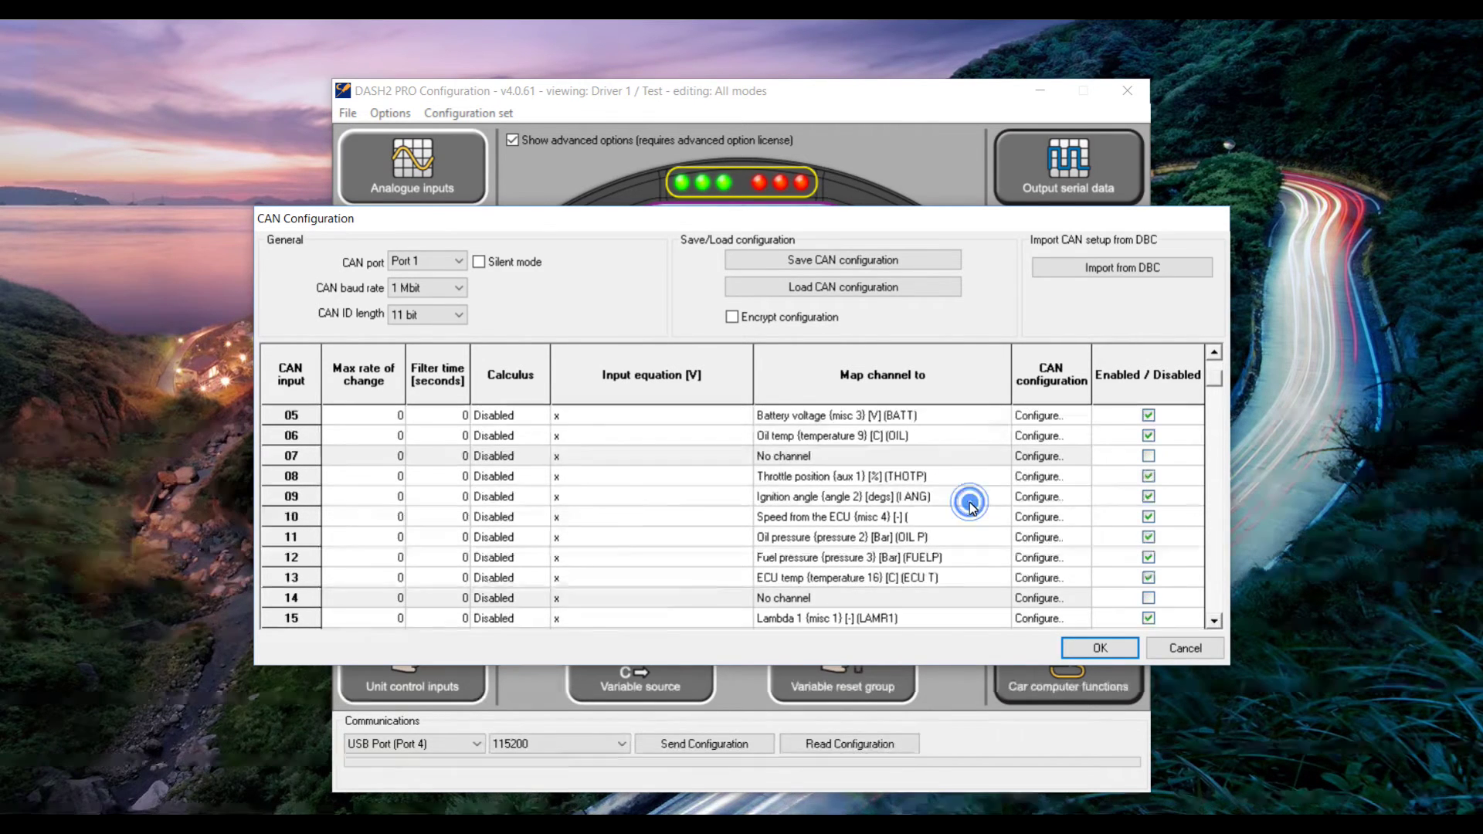
pyautogui.scroll(-9, 970, 502)
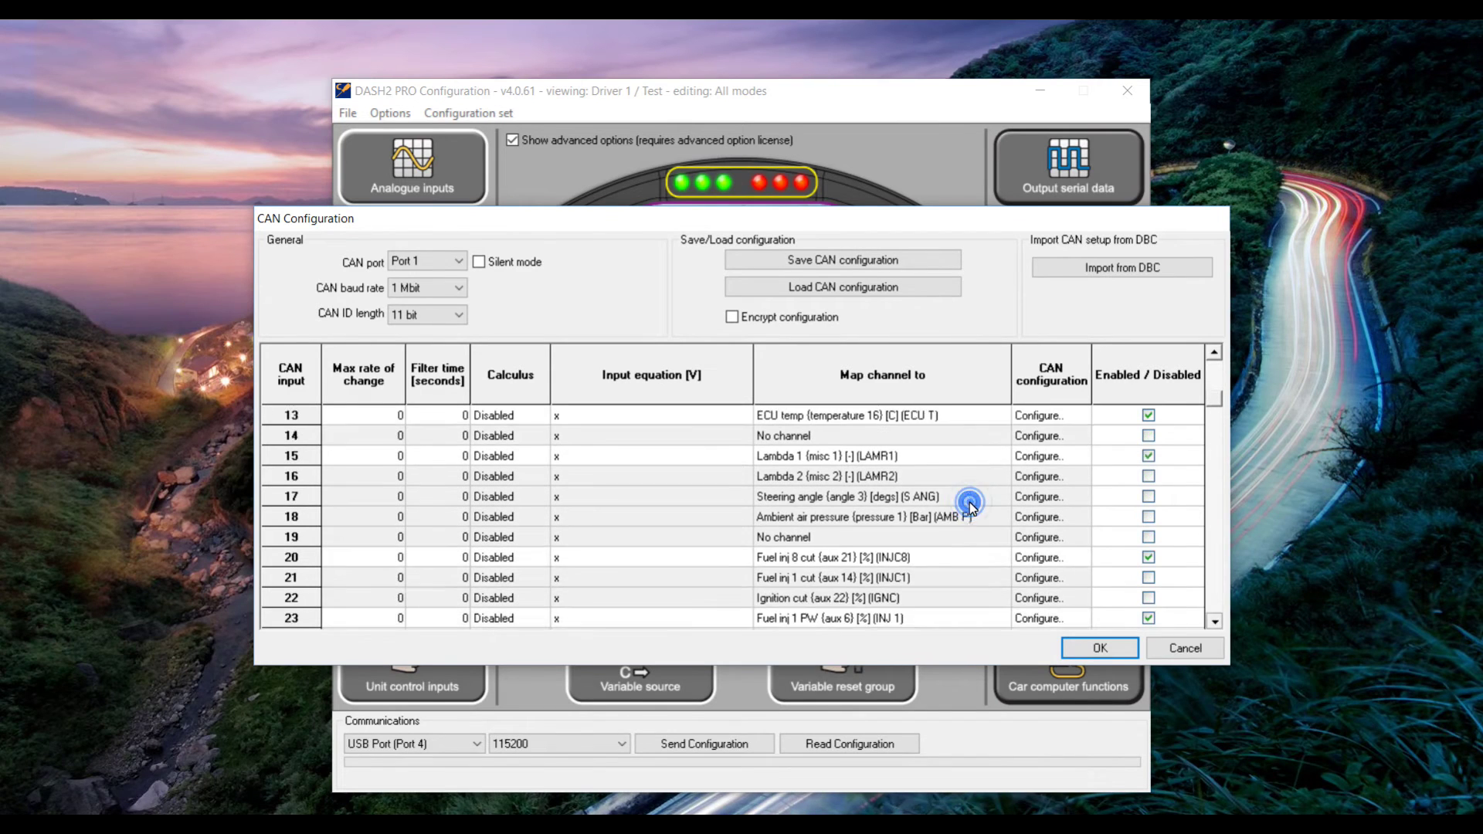
pyautogui.scroll(-4, 970, 504)
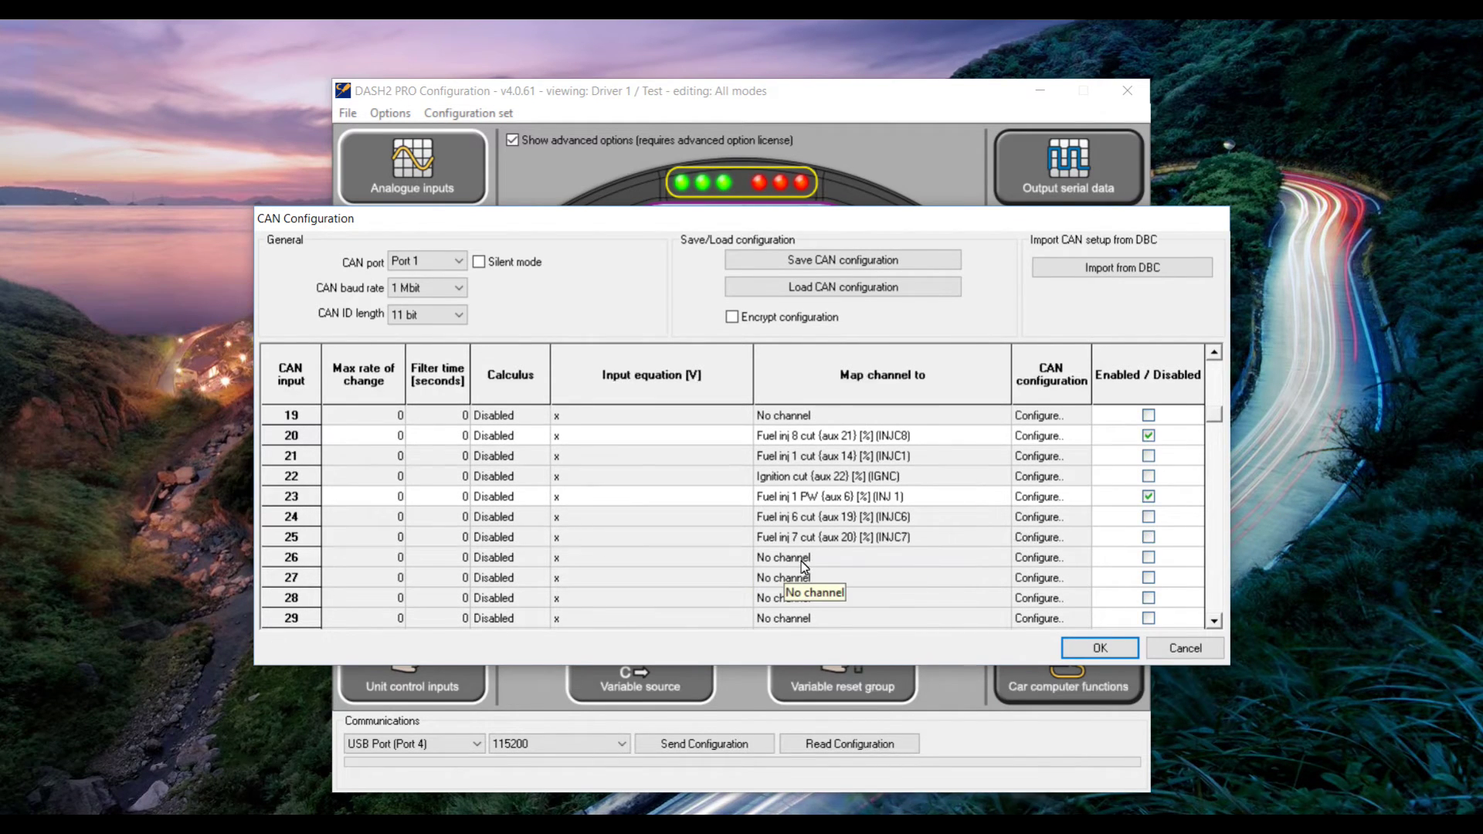
pyautogui.click(640, 454)
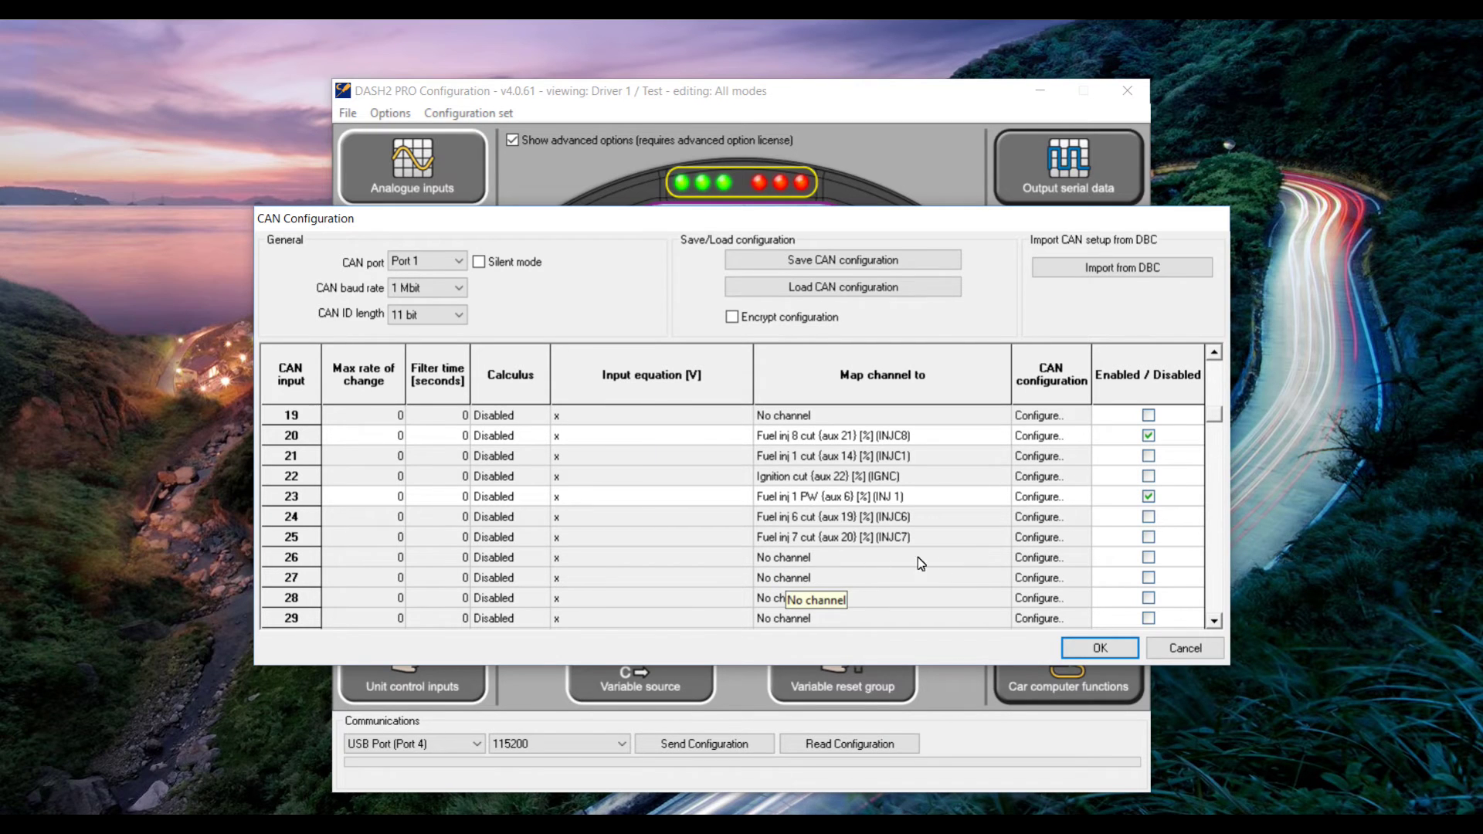
pyautogui.click(1146, 558)
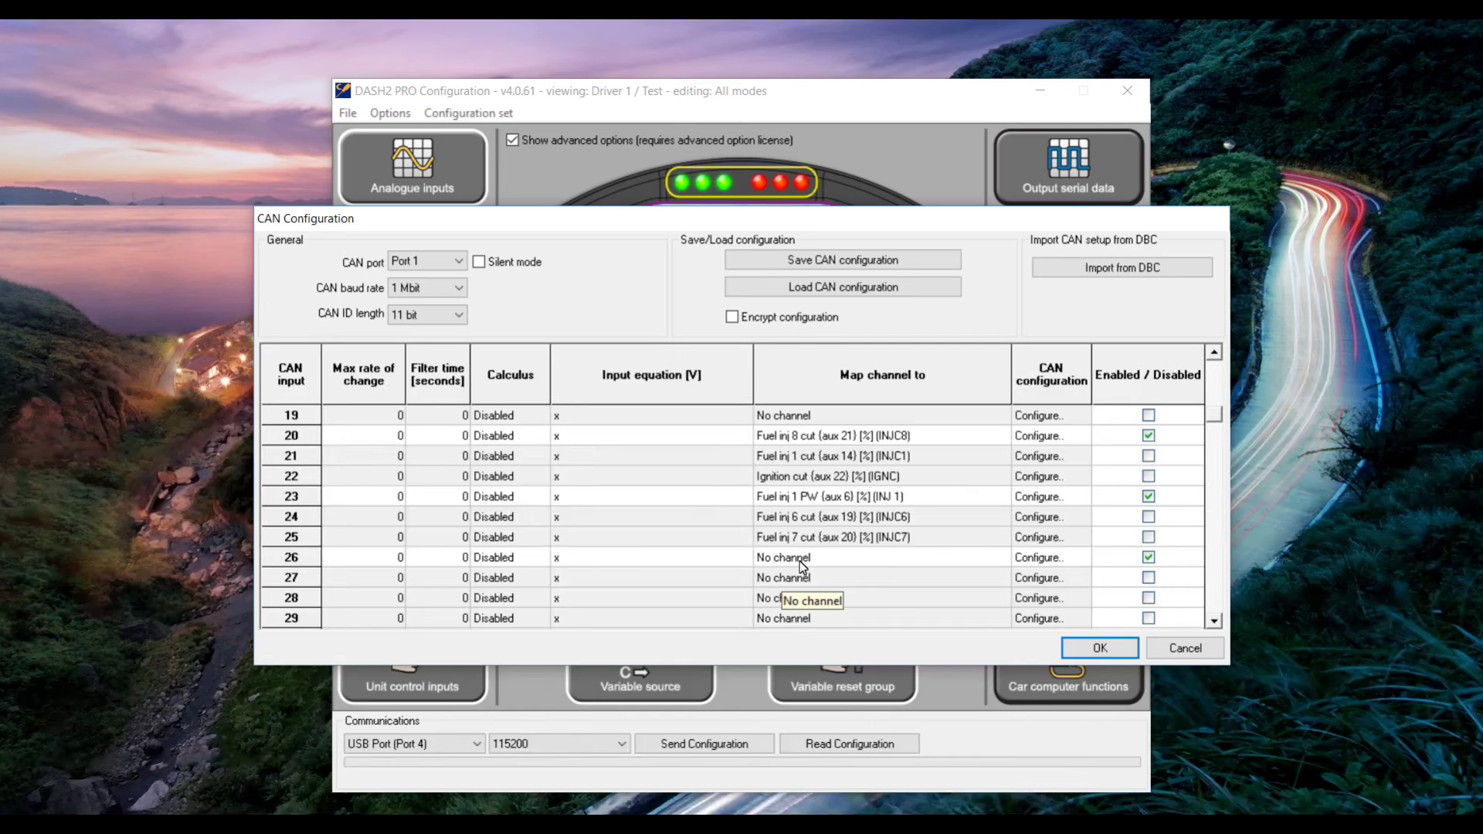
pyautogui.click(639, 455)
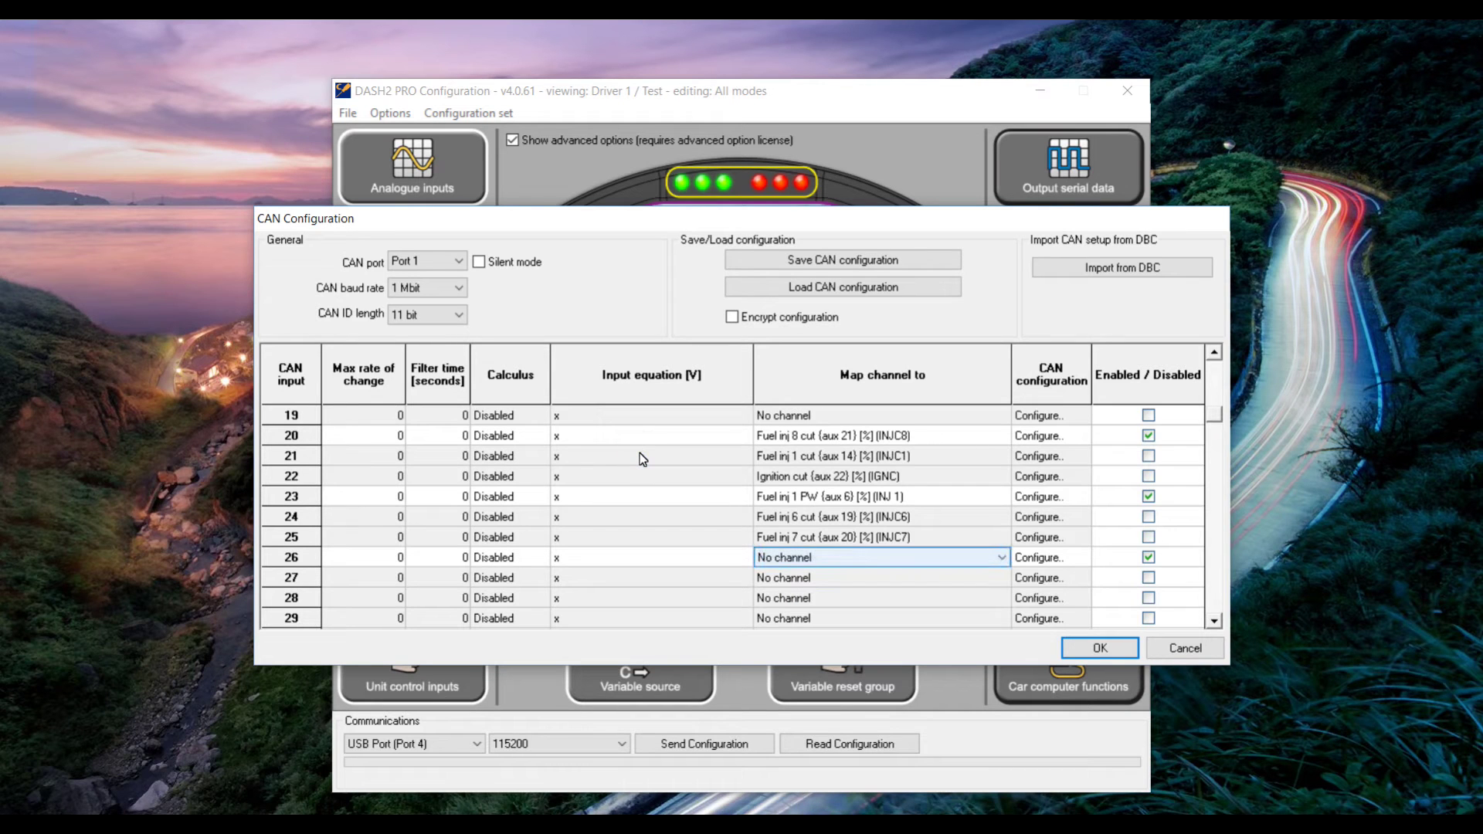
pyautogui.click(998, 558)
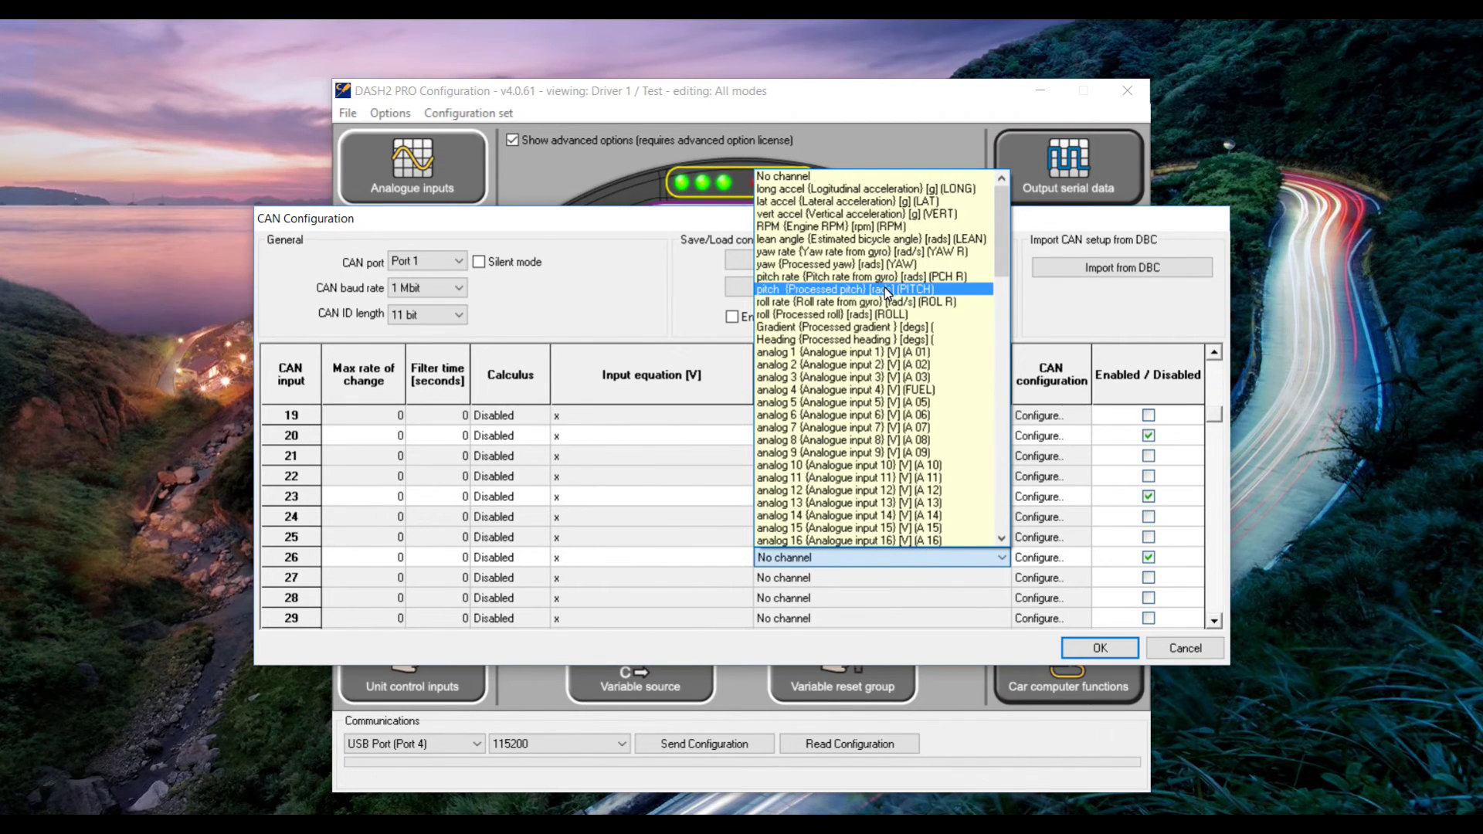
# Step: Map CAN input 26 to the Auxiliary 1 (aux 26) [%] channel
pyautogui.scroll(-1, 890, 306)
pyautogui.scroll(-7, 893, 313)
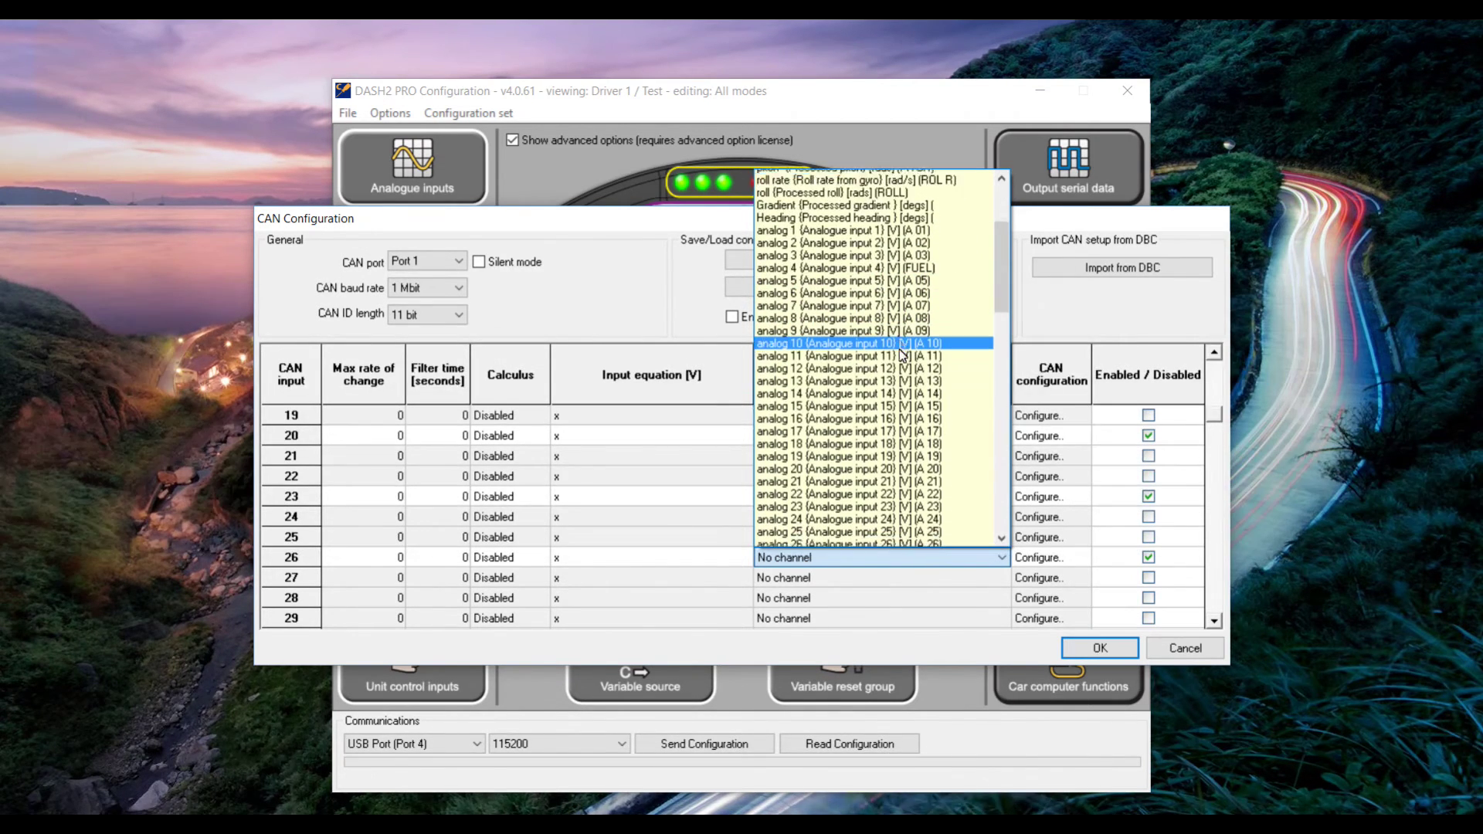
pyautogui.scroll(-4, 899, 357)
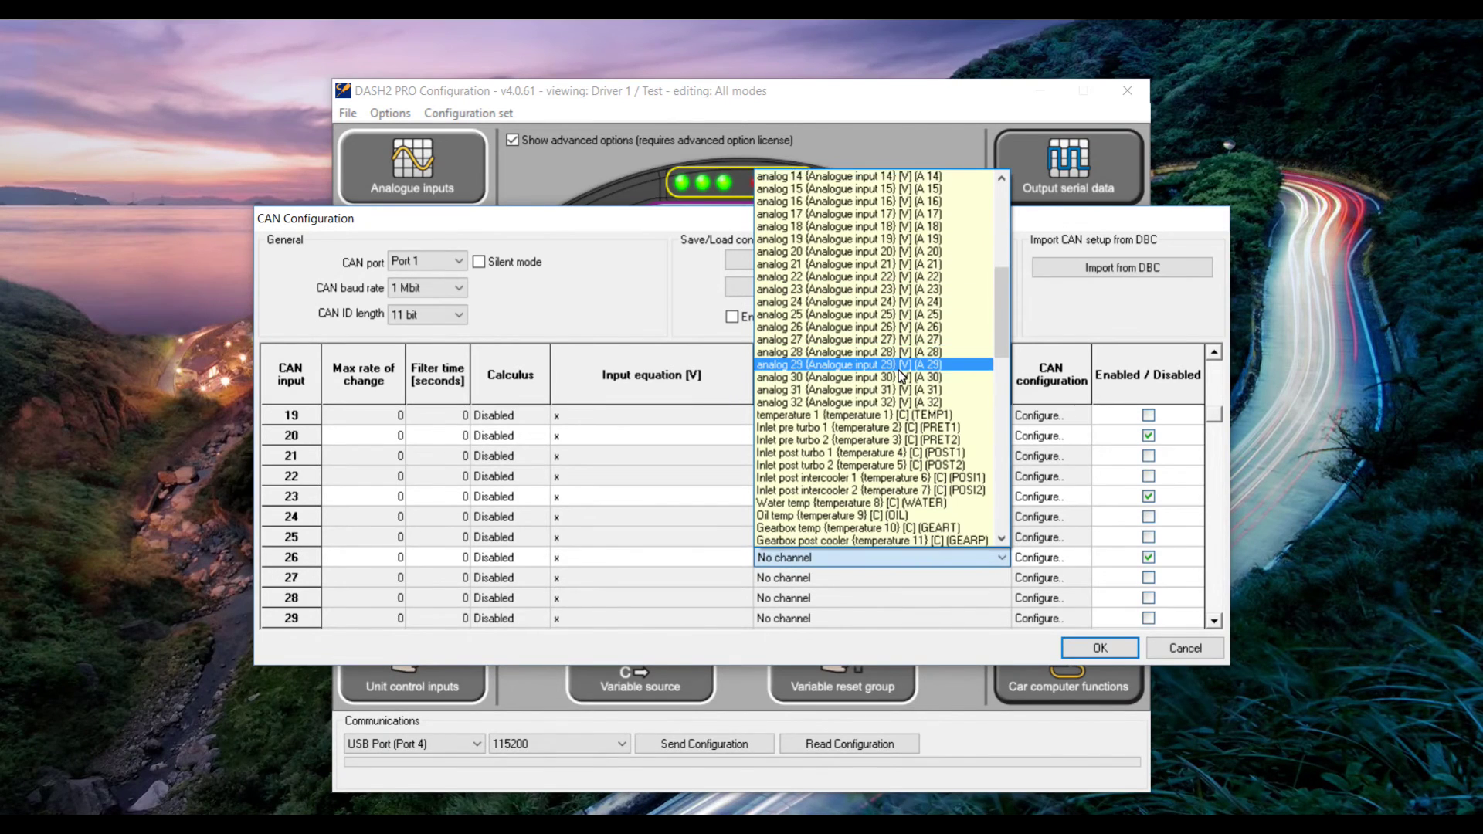
pyautogui.scroll(-6, 900, 381)
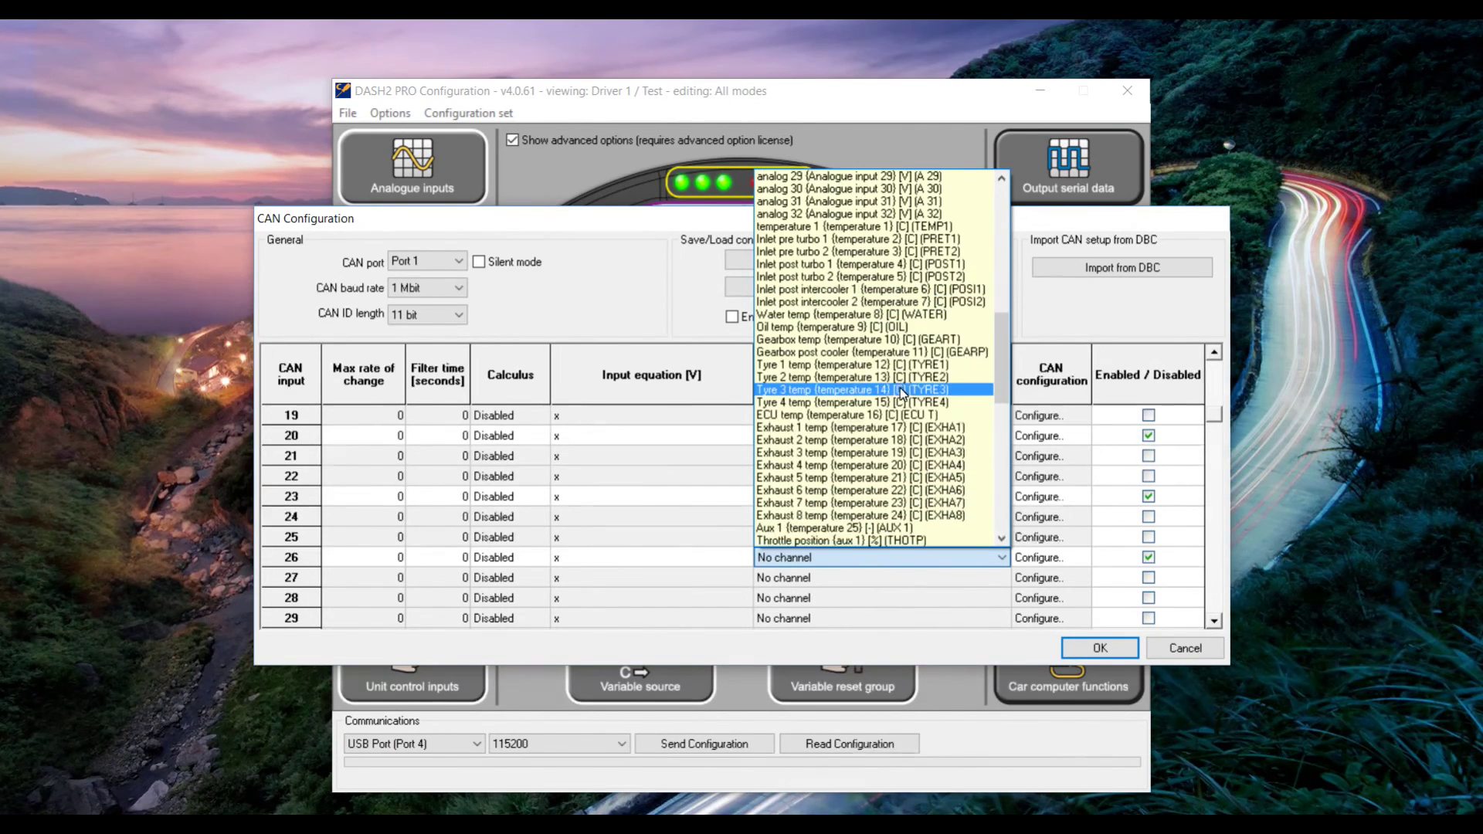
pyautogui.scroll(-10, 902, 404)
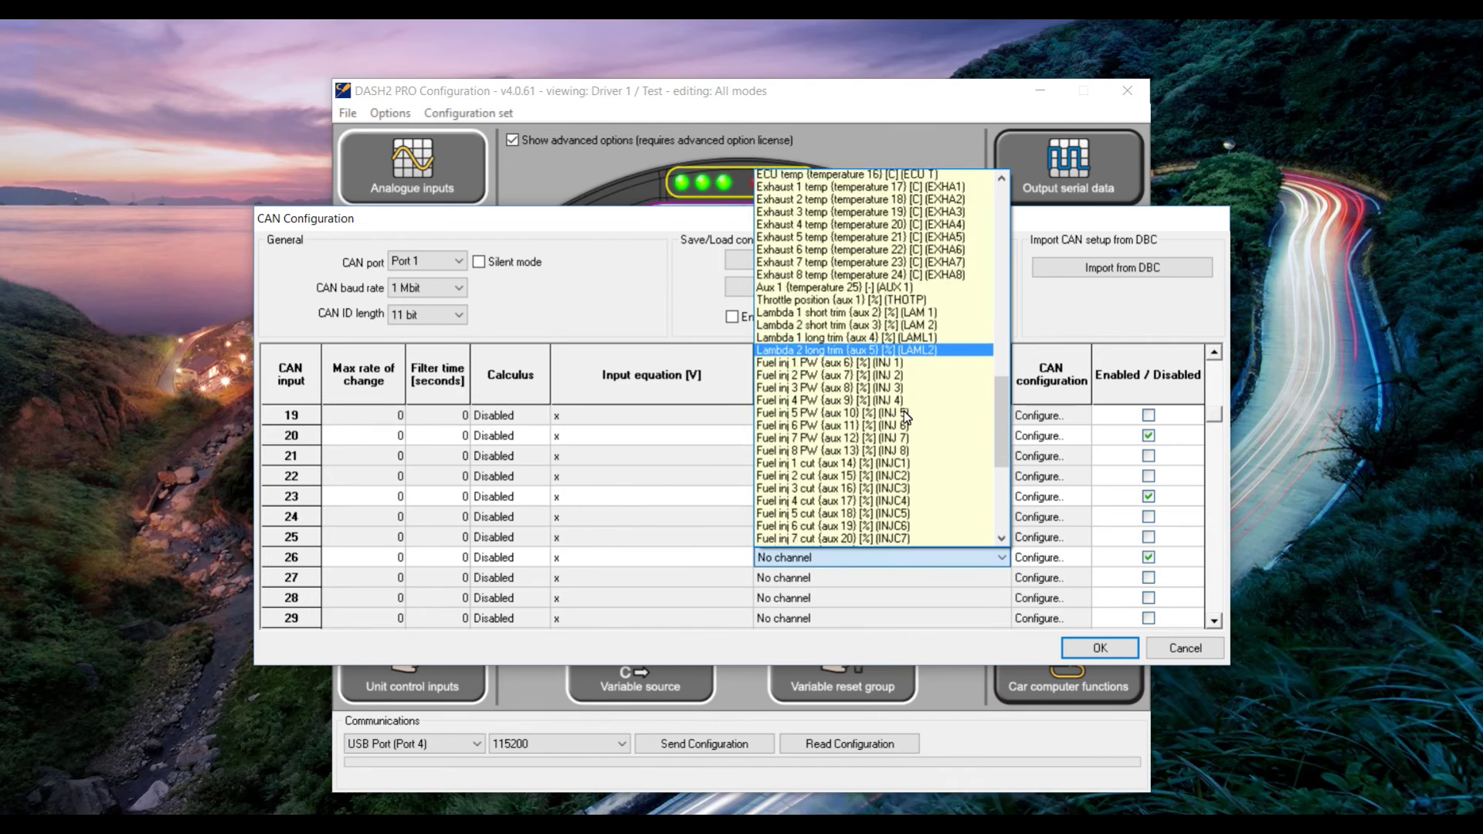
pyautogui.scroll(-2, 904, 411)
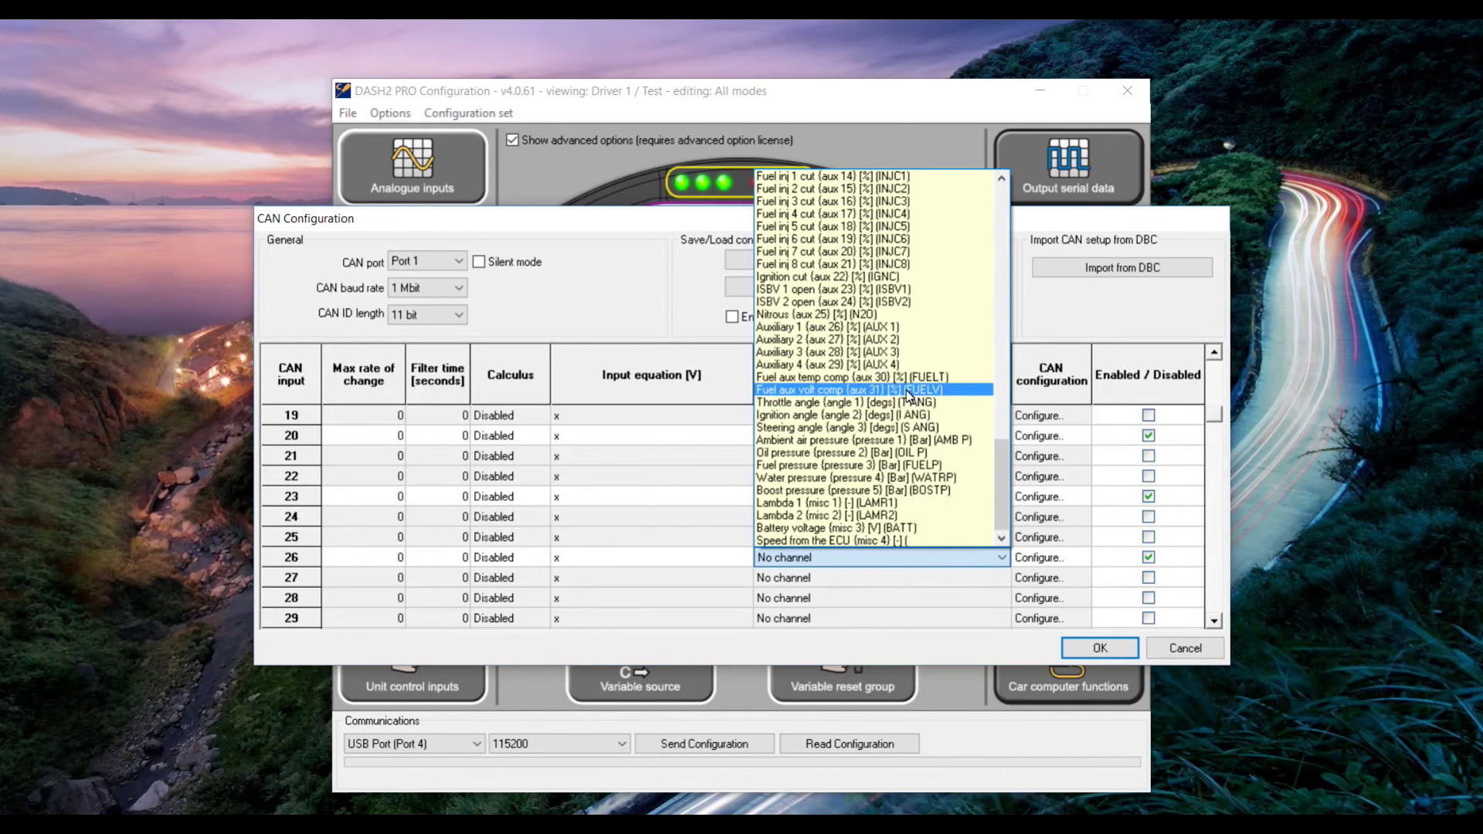
pyautogui.click(855, 332)
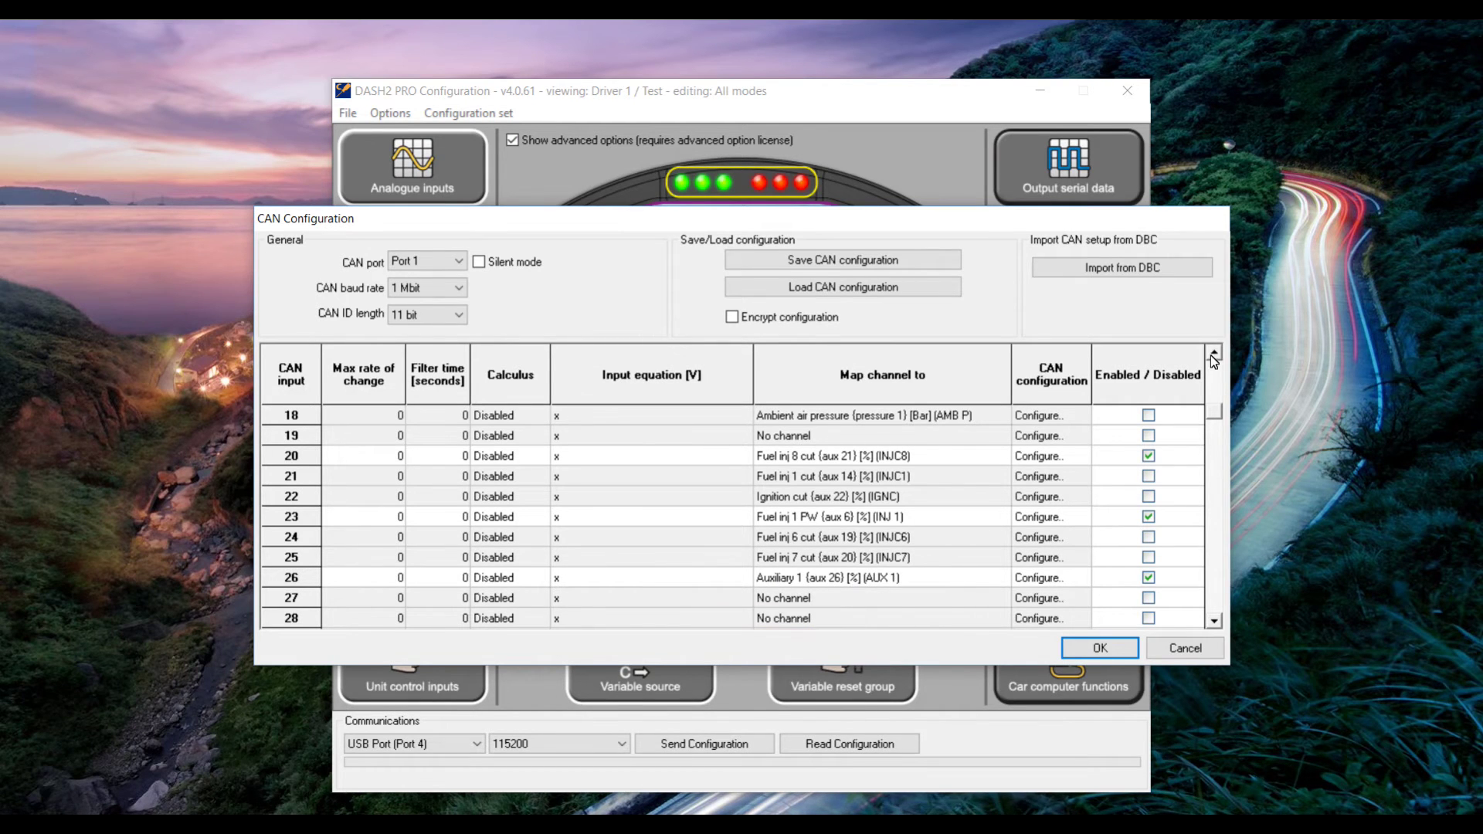
pyautogui.scroll(4, 968, 289)
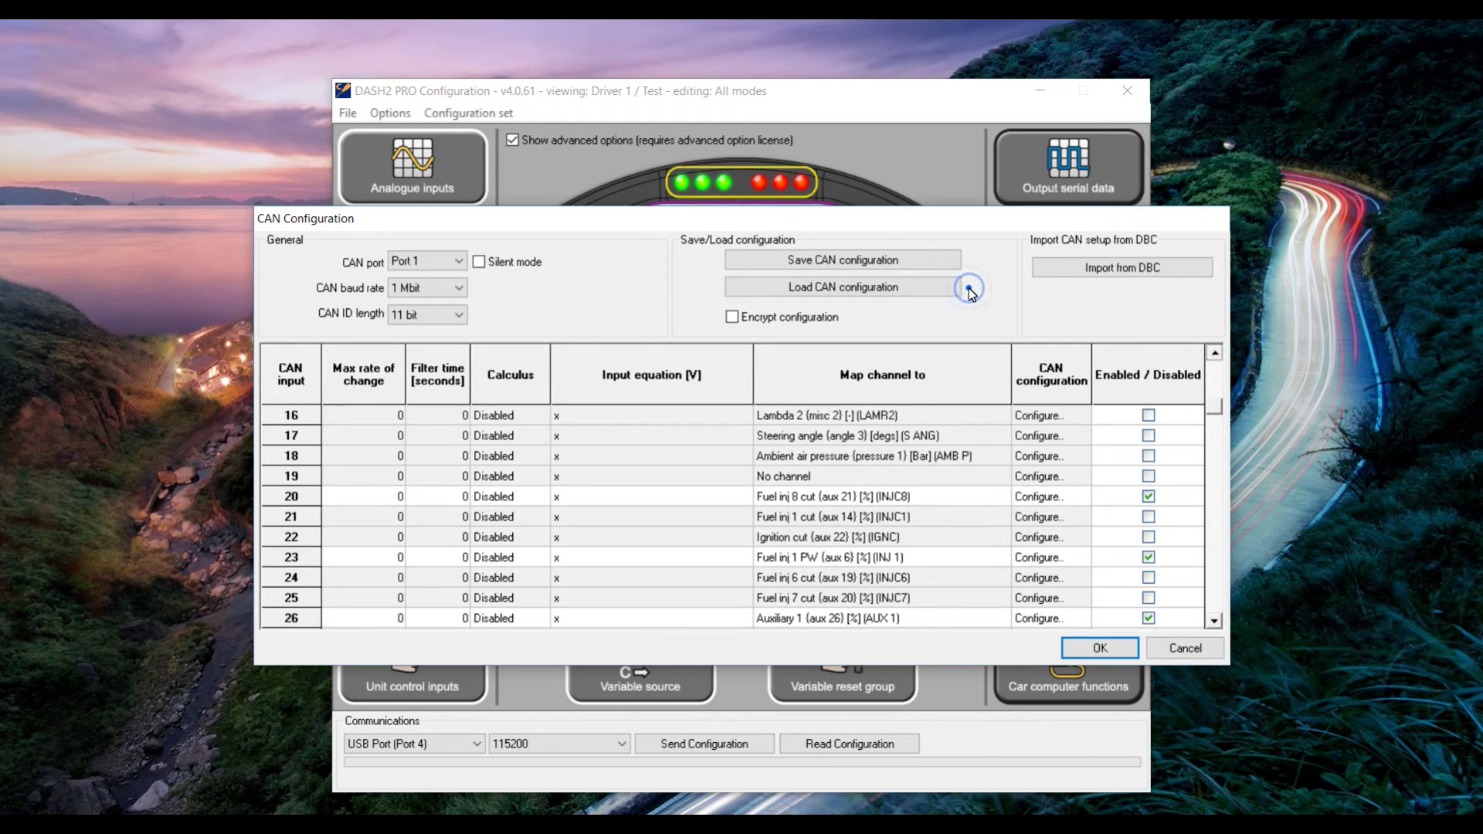
pyautogui.scroll(8, 968, 289)
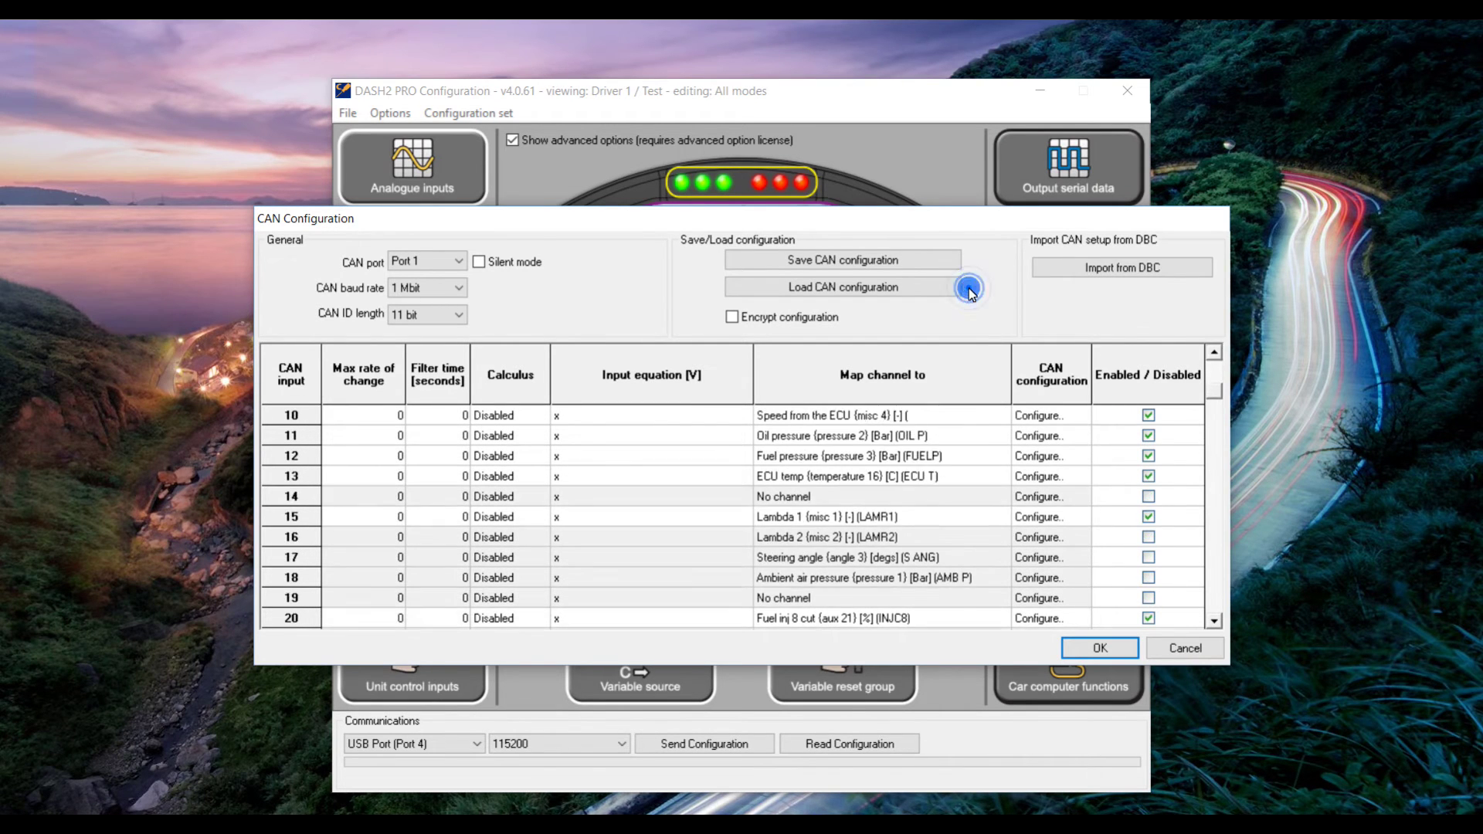
pyautogui.scroll(5, 968, 289)
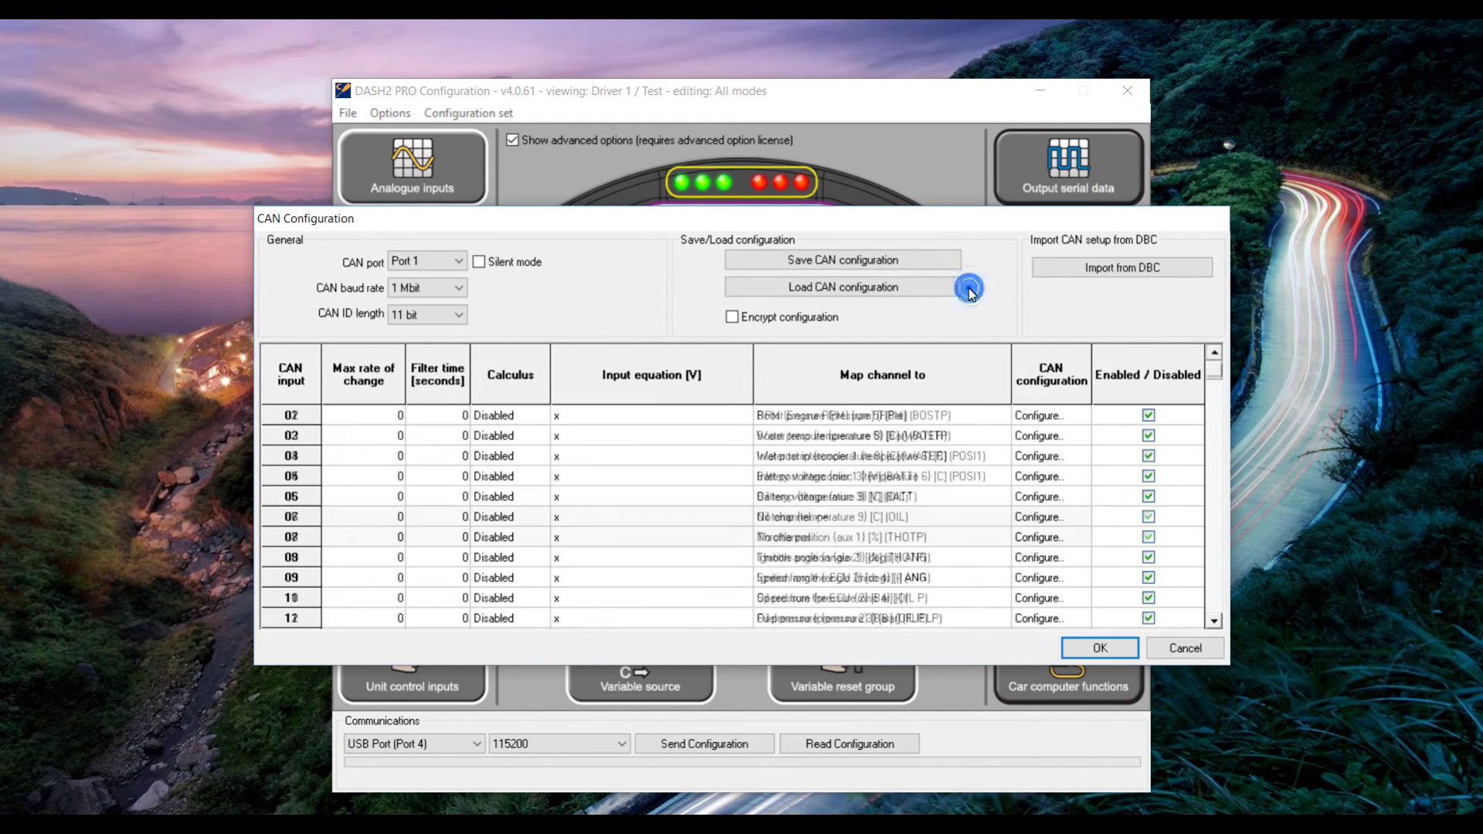
pyautogui.scroll(-9, 972, 502)
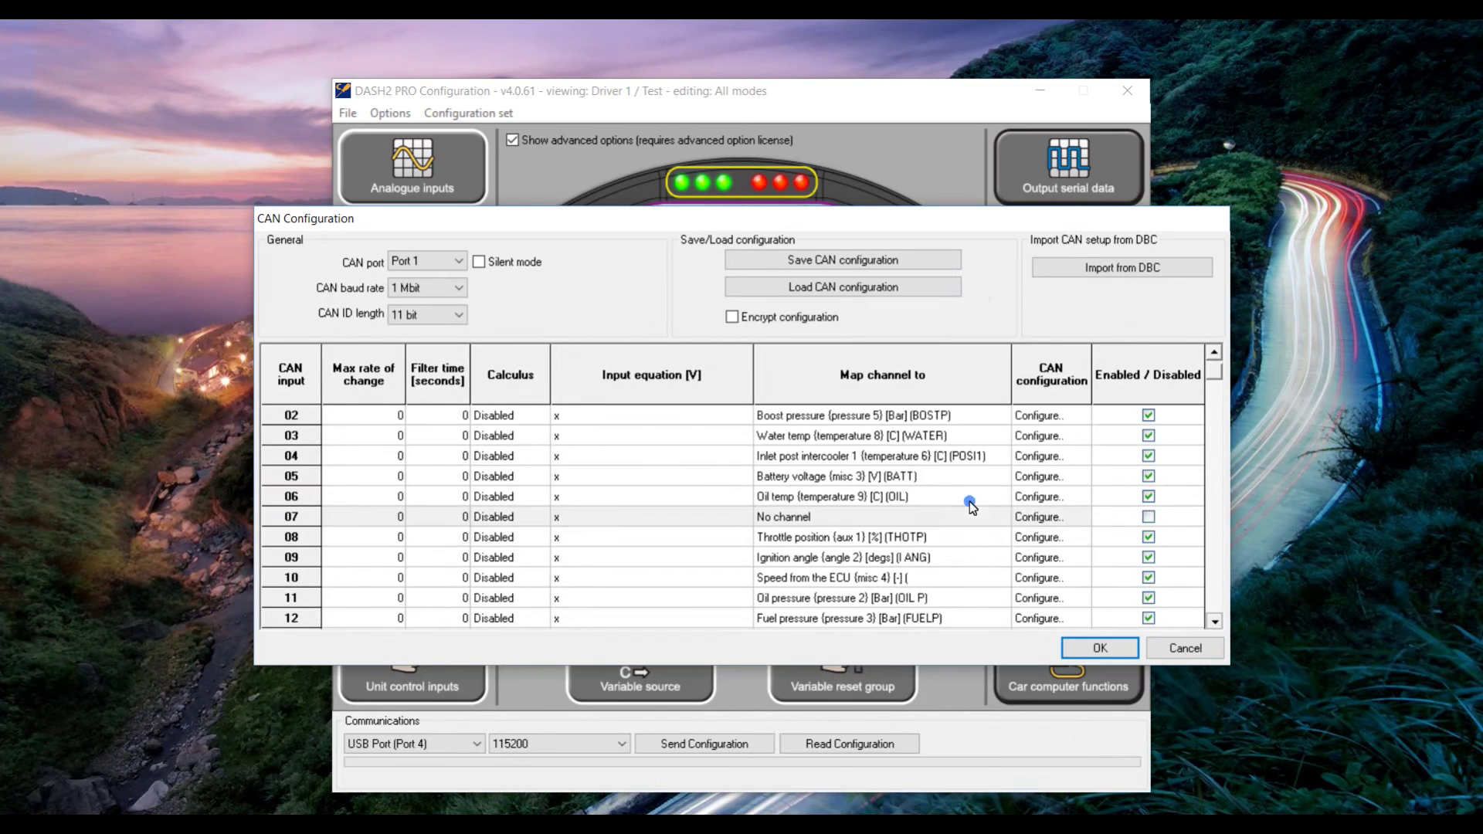
pyautogui.scroll(-9, 973, 502)
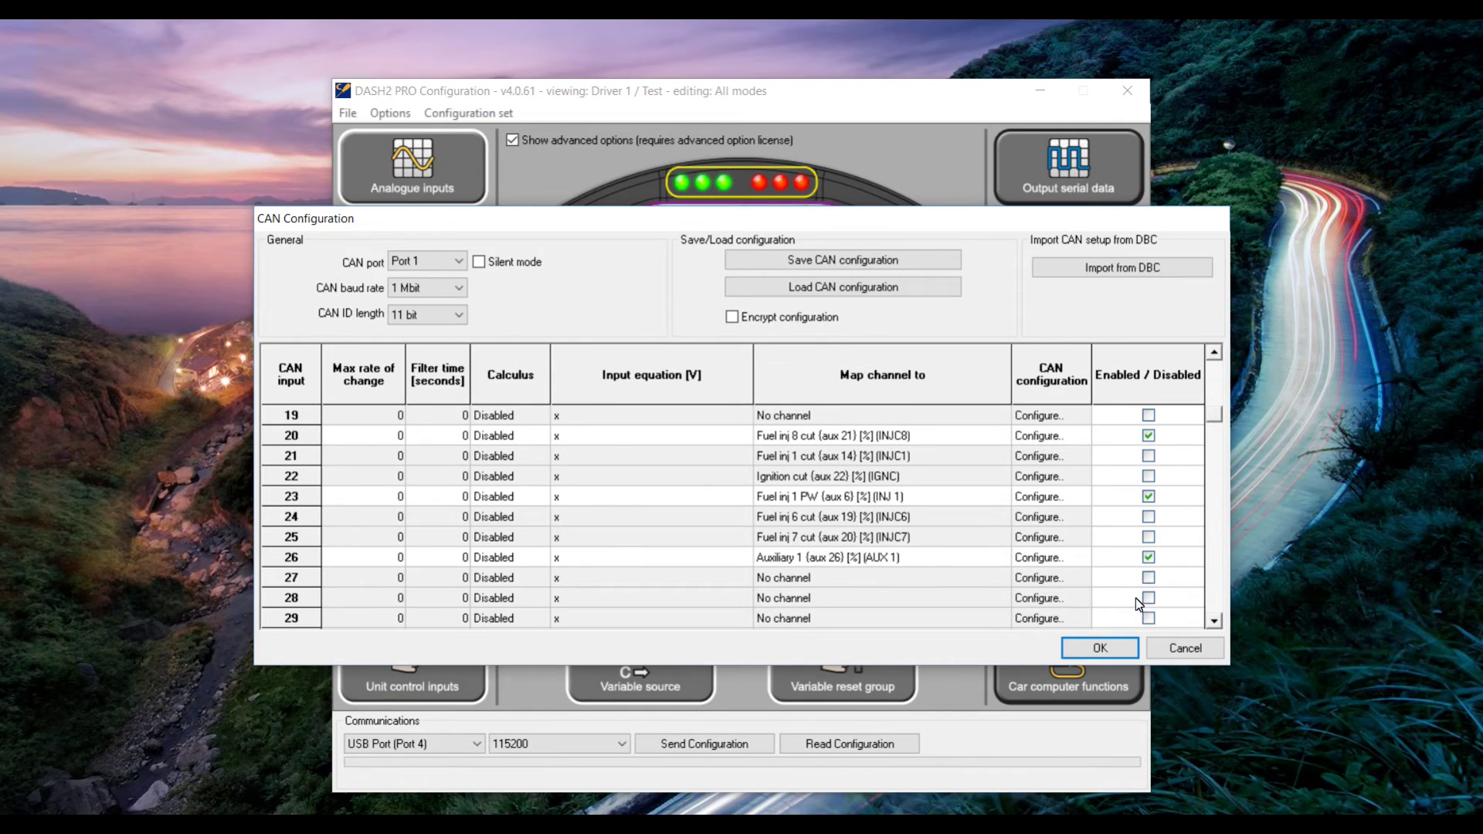
# Step: Set CAN input 26 to CAN address 1200 (0x4B0) with start bit 0
pyautogui.click(1040, 558)
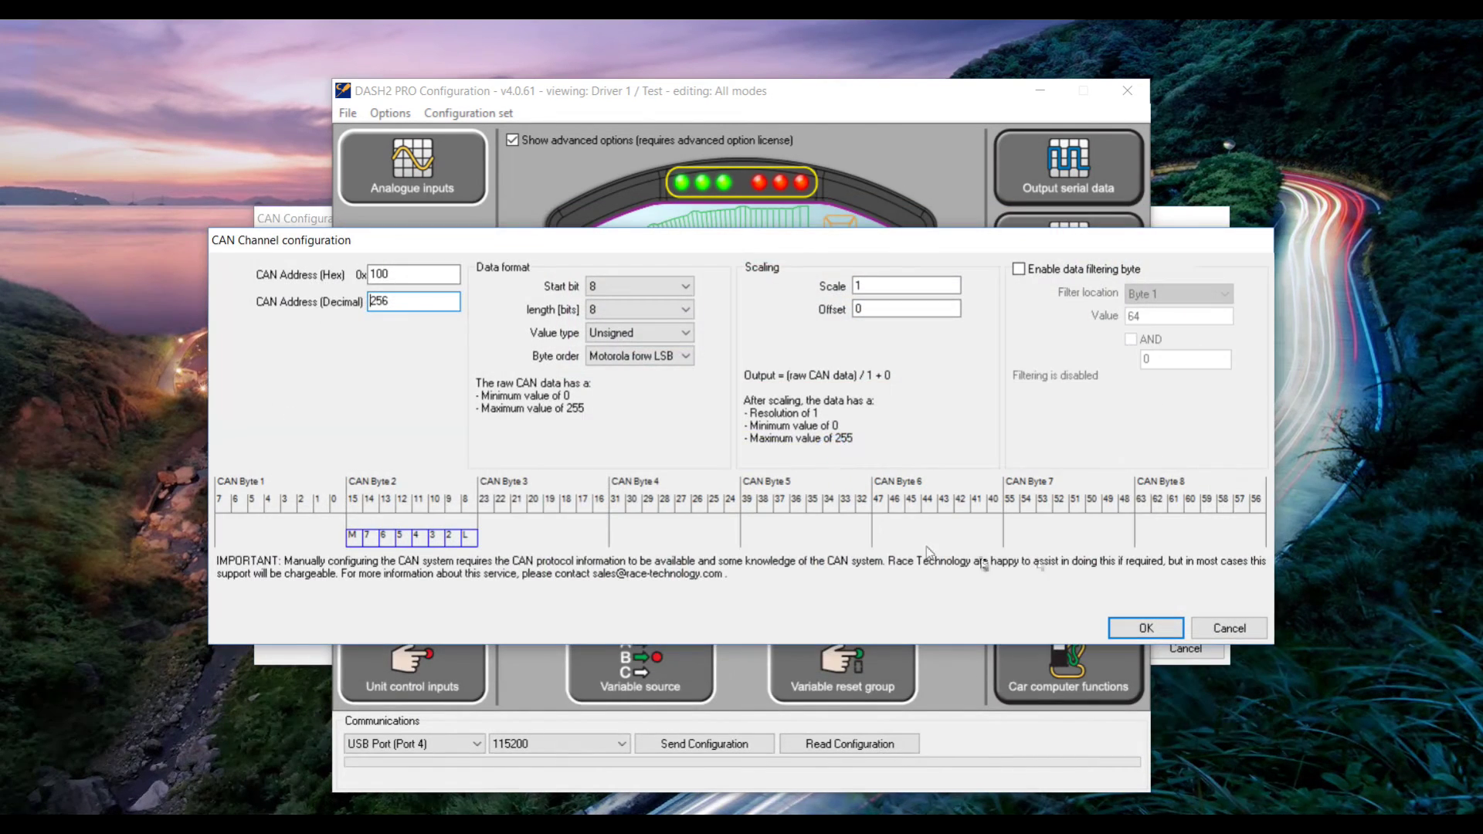
pyautogui.doubleClick(414, 300)
pyautogui.write('1200')
pyautogui.click(685, 287)
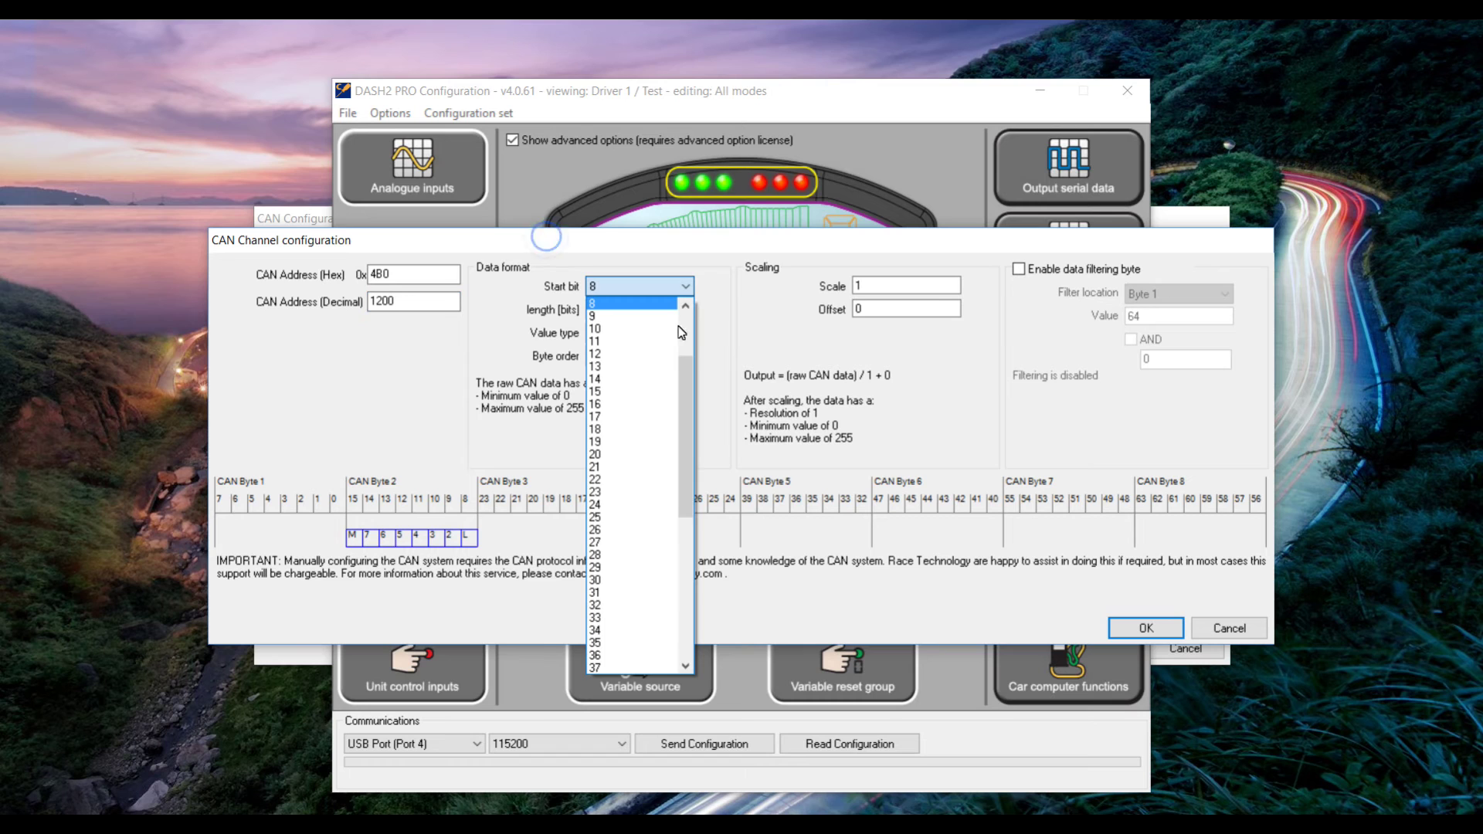
pyautogui.moveTo(688, 363); pyautogui.dragTo(685, 315)
pyautogui.click(625, 306)
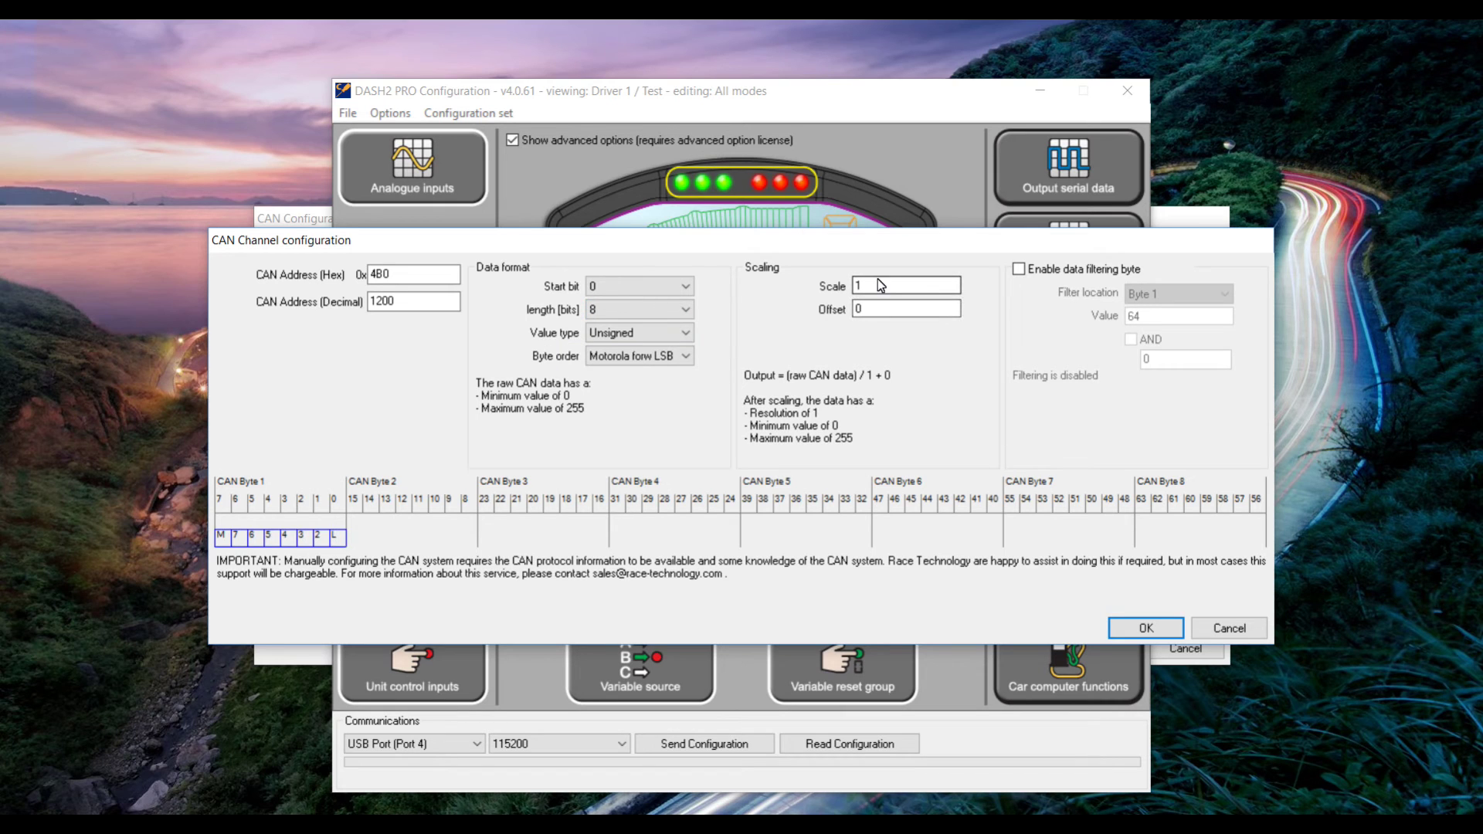
pyautogui.click(1133, 630)
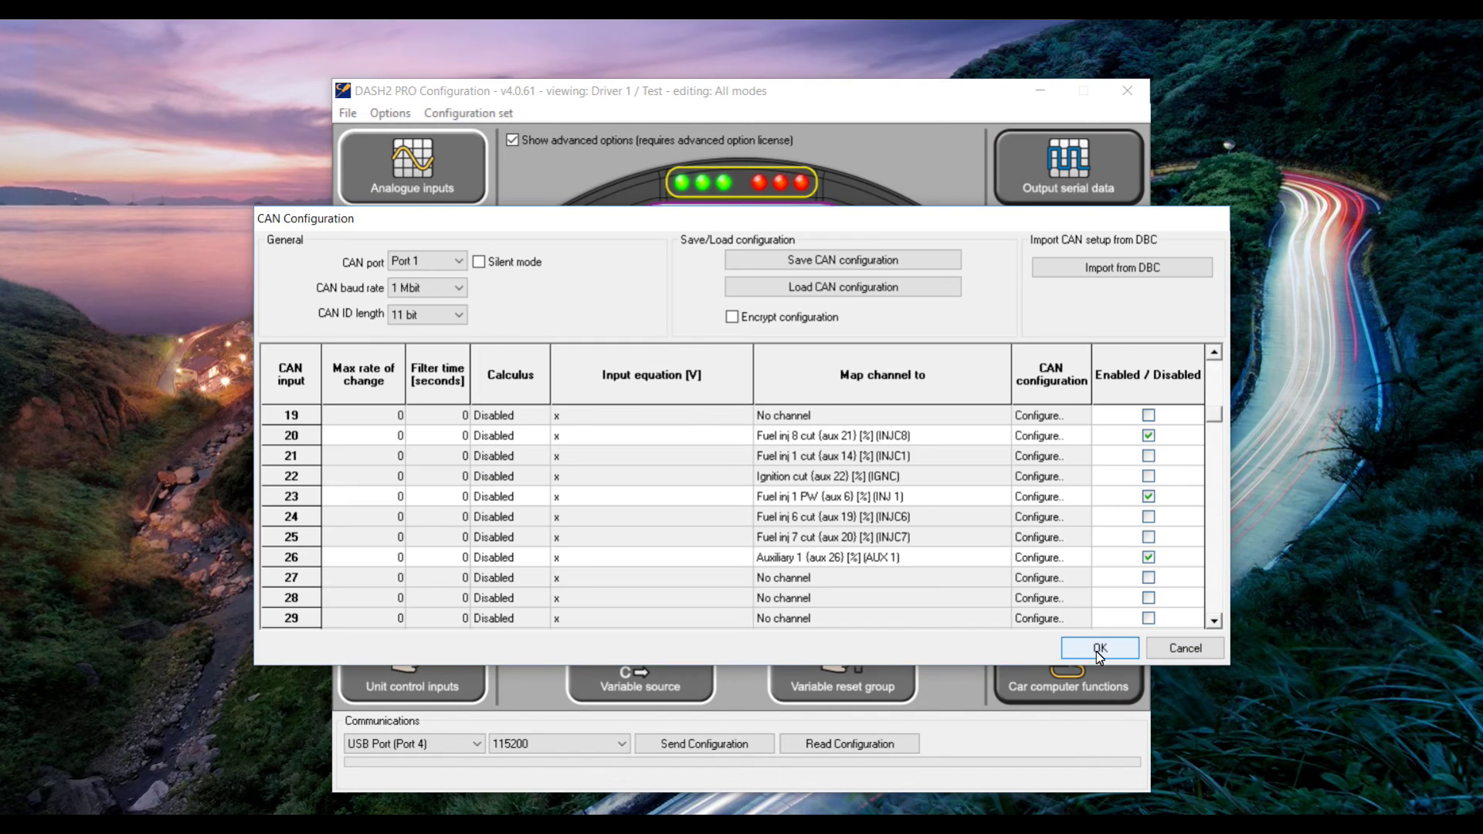
# Step: Disable CAN input 06 (Oil temp) and confirm the CAN Configuration with OK
pyautogui.scroll(6, 1128, 475)
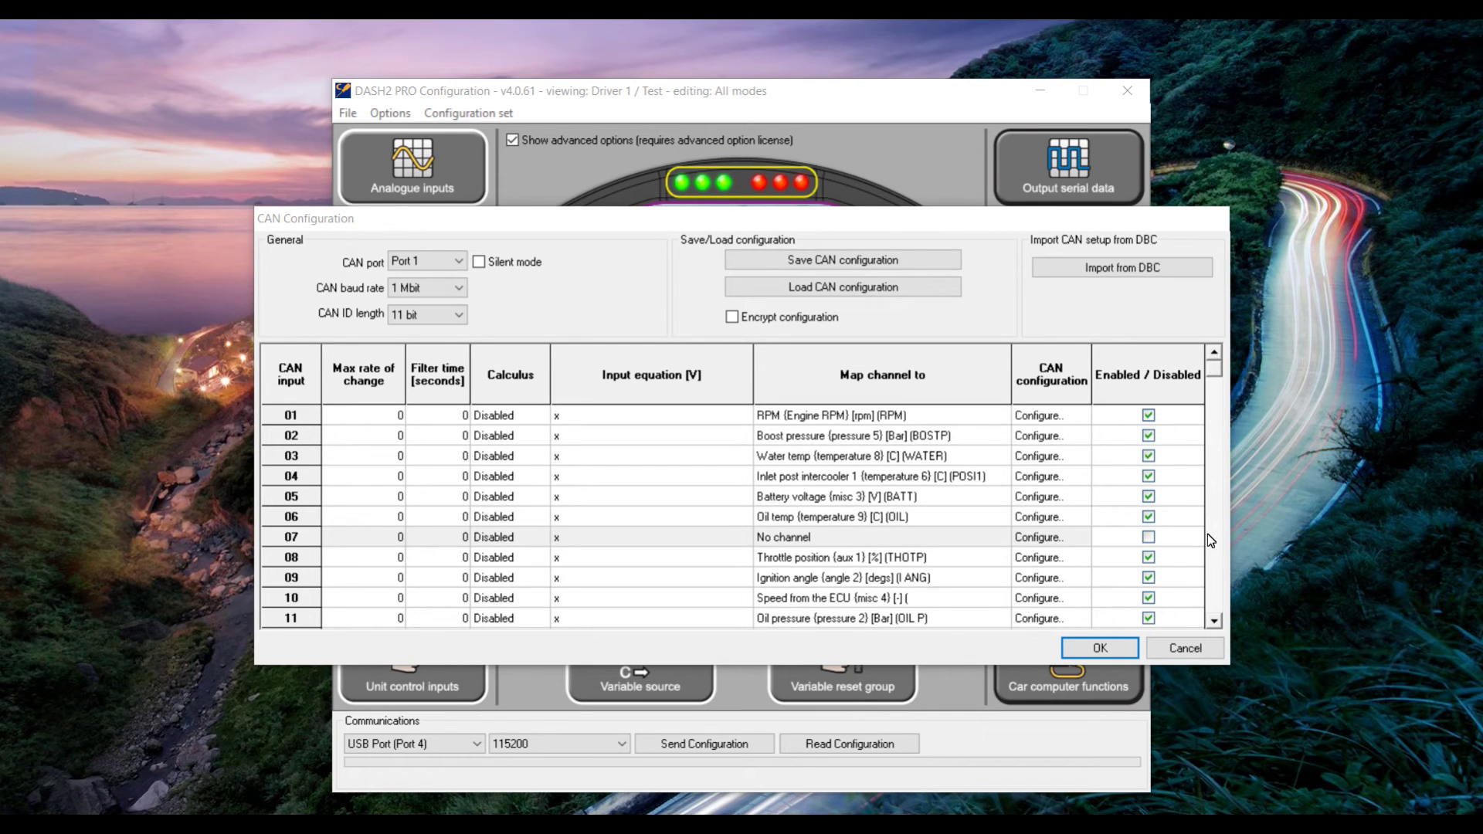
pyautogui.click(1213, 622)
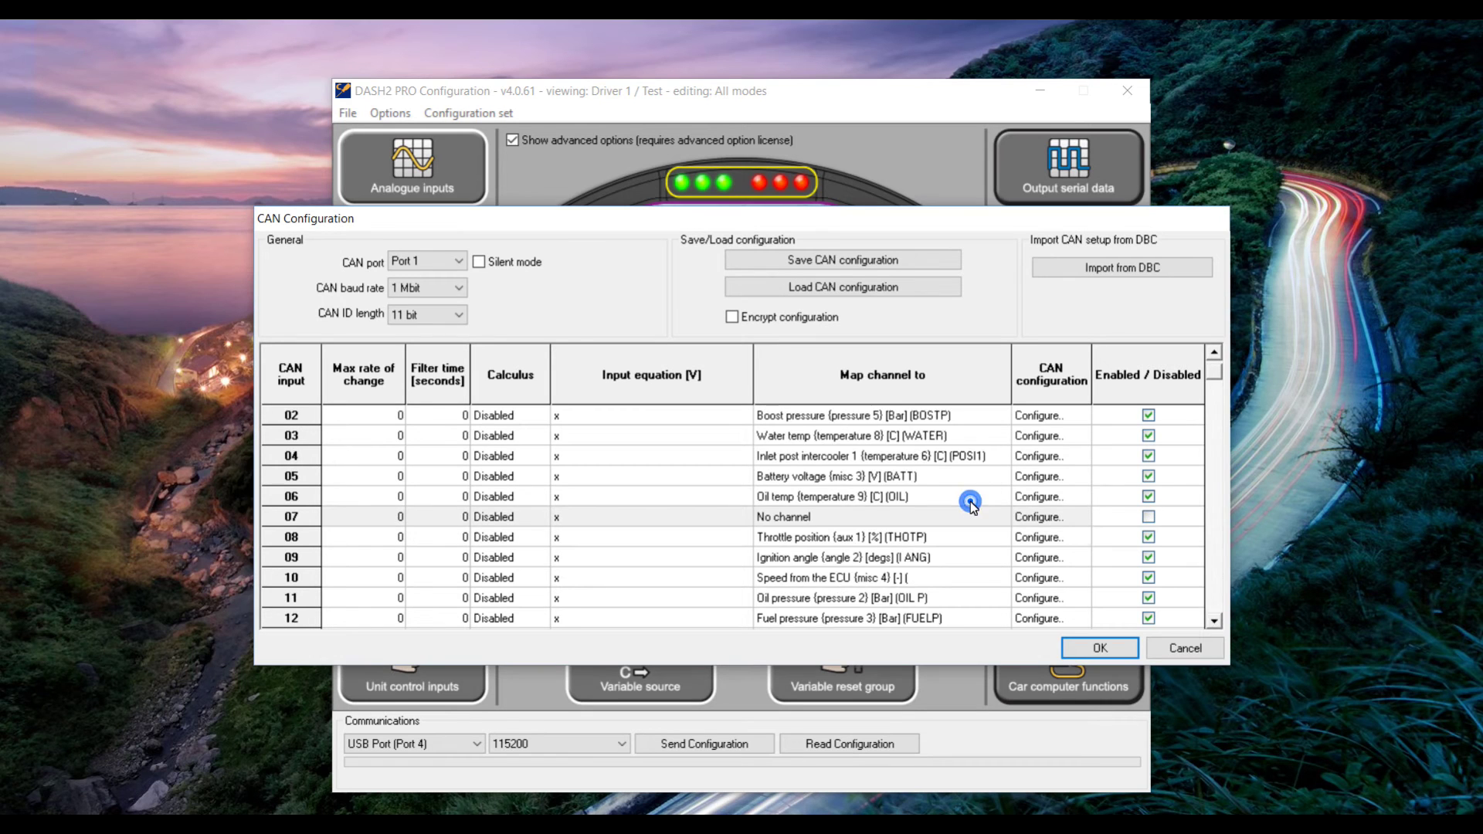
pyautogui.scroll(-1, 970, 502)
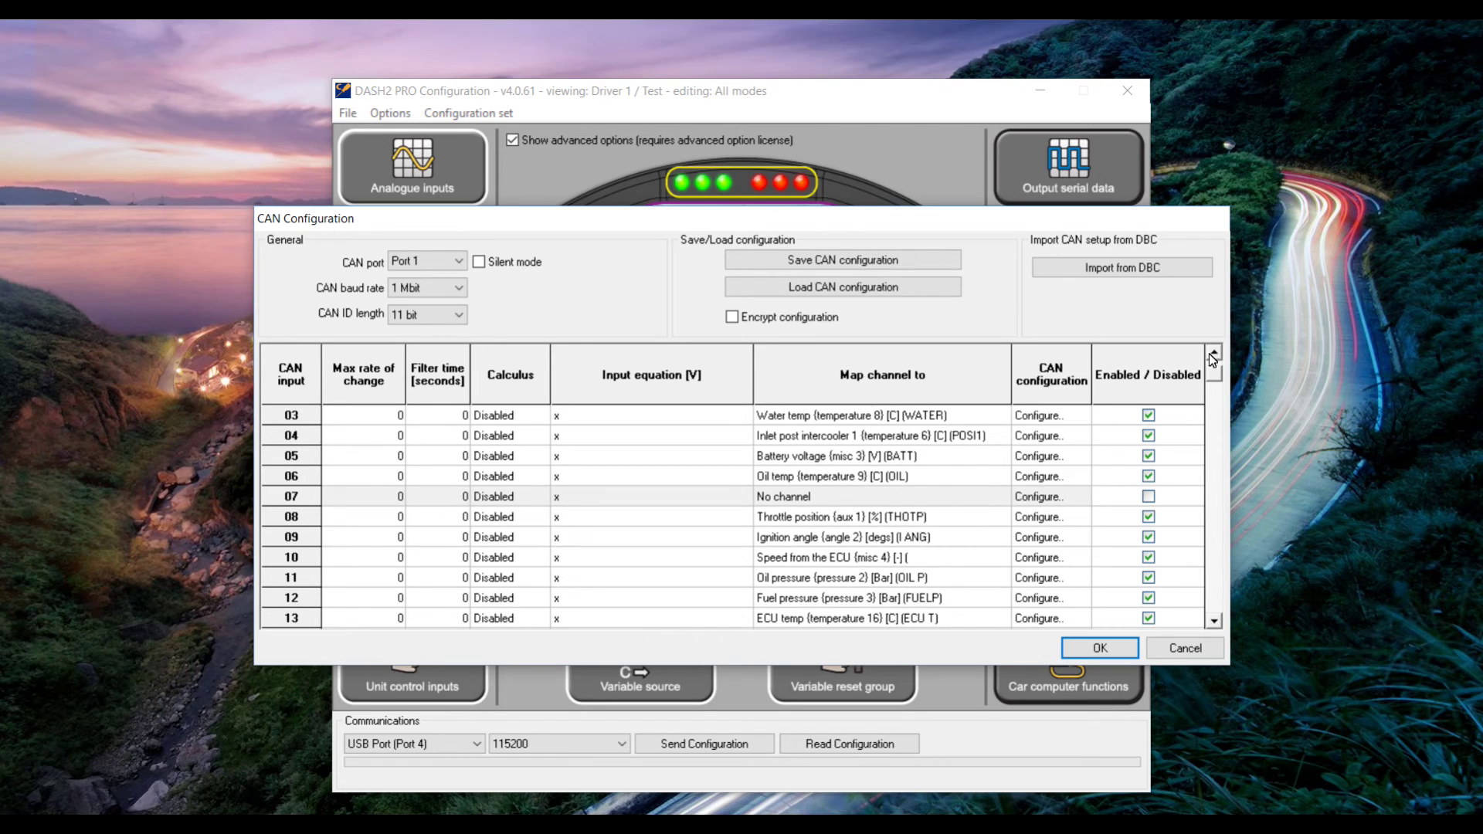
pyautogui.click(965, 286)
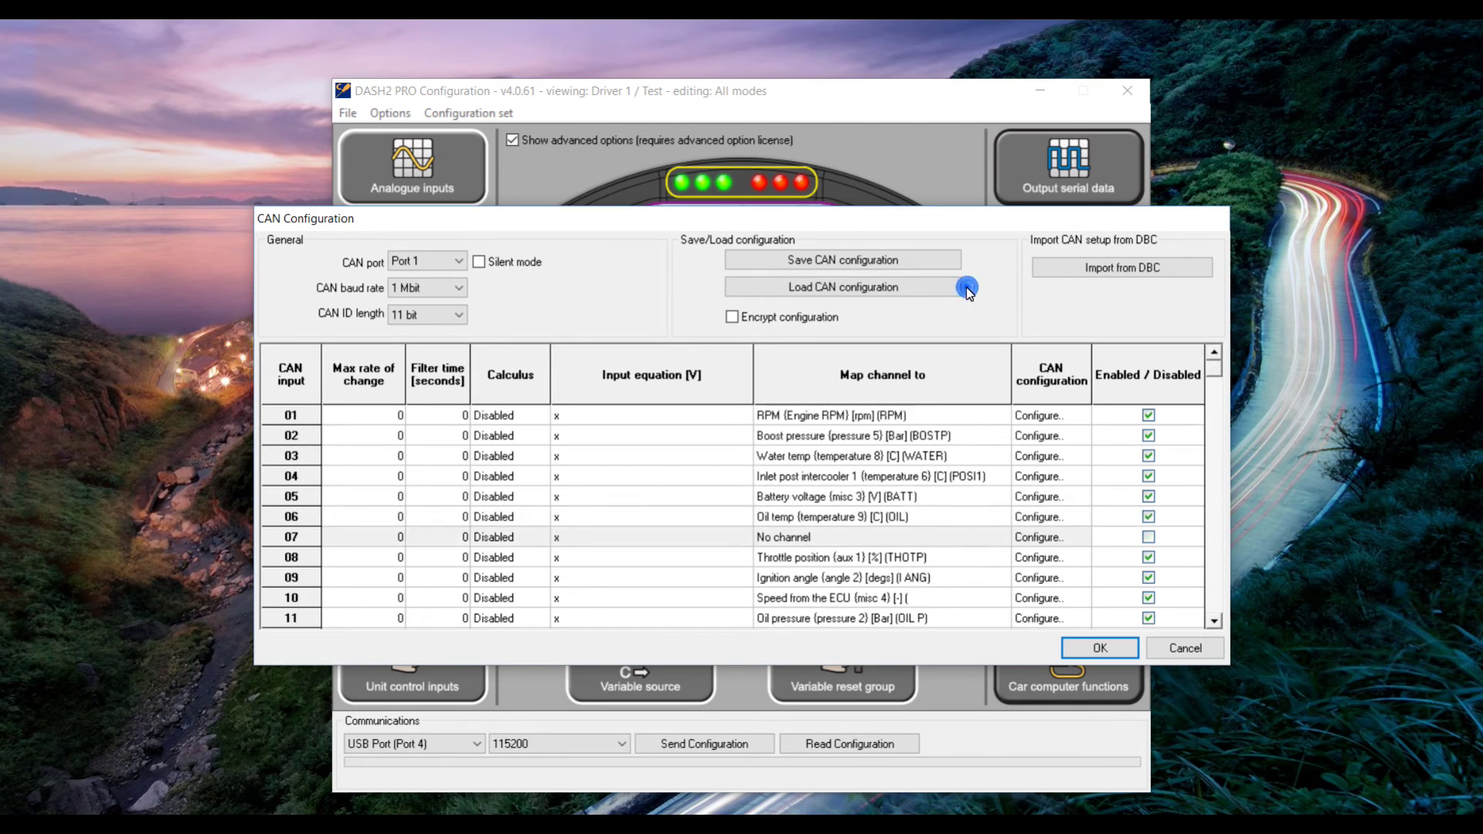
pyautogui.click(1149, 516)
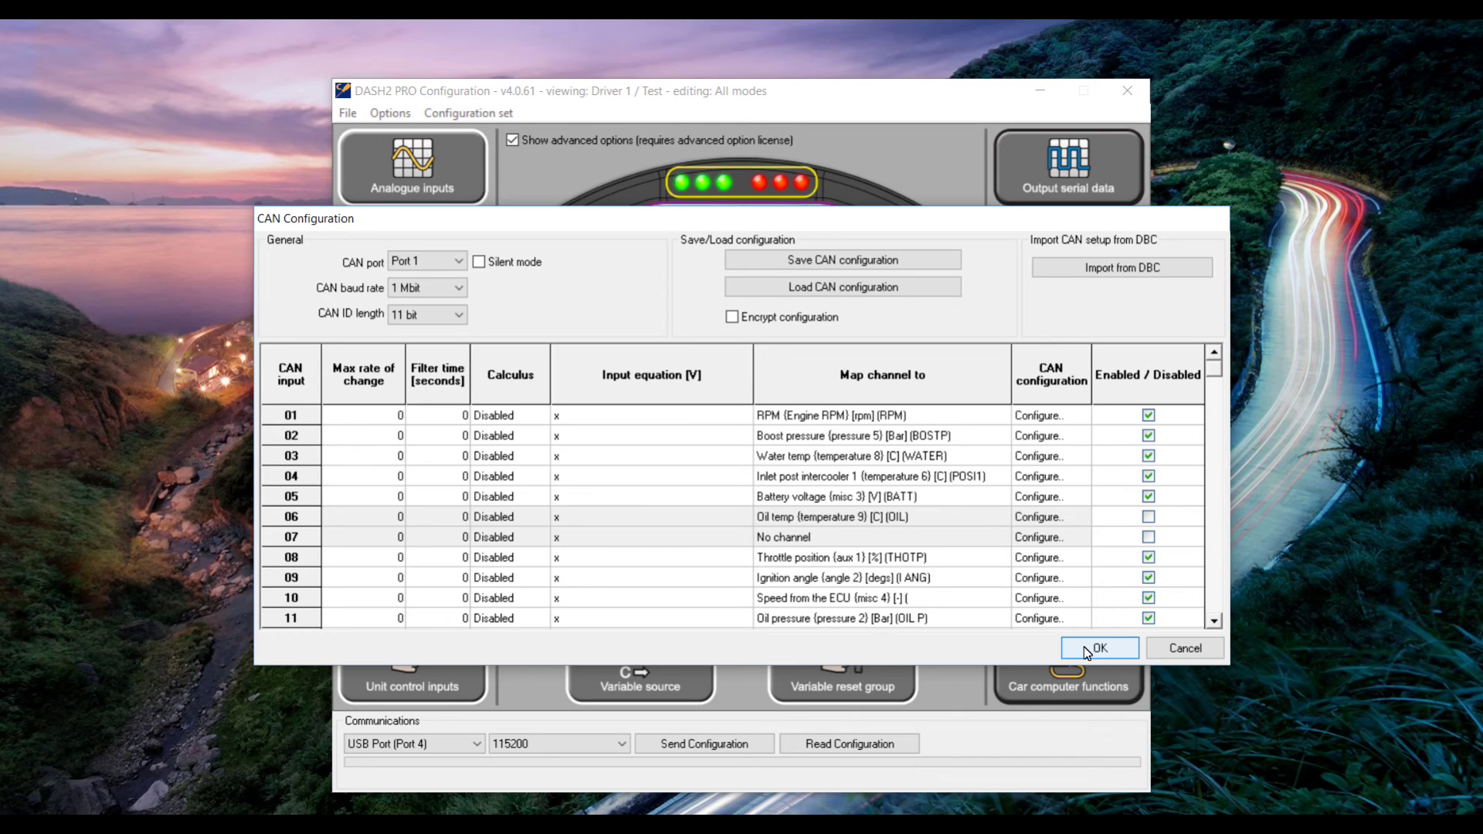
pyautogui.click(1083, 647)
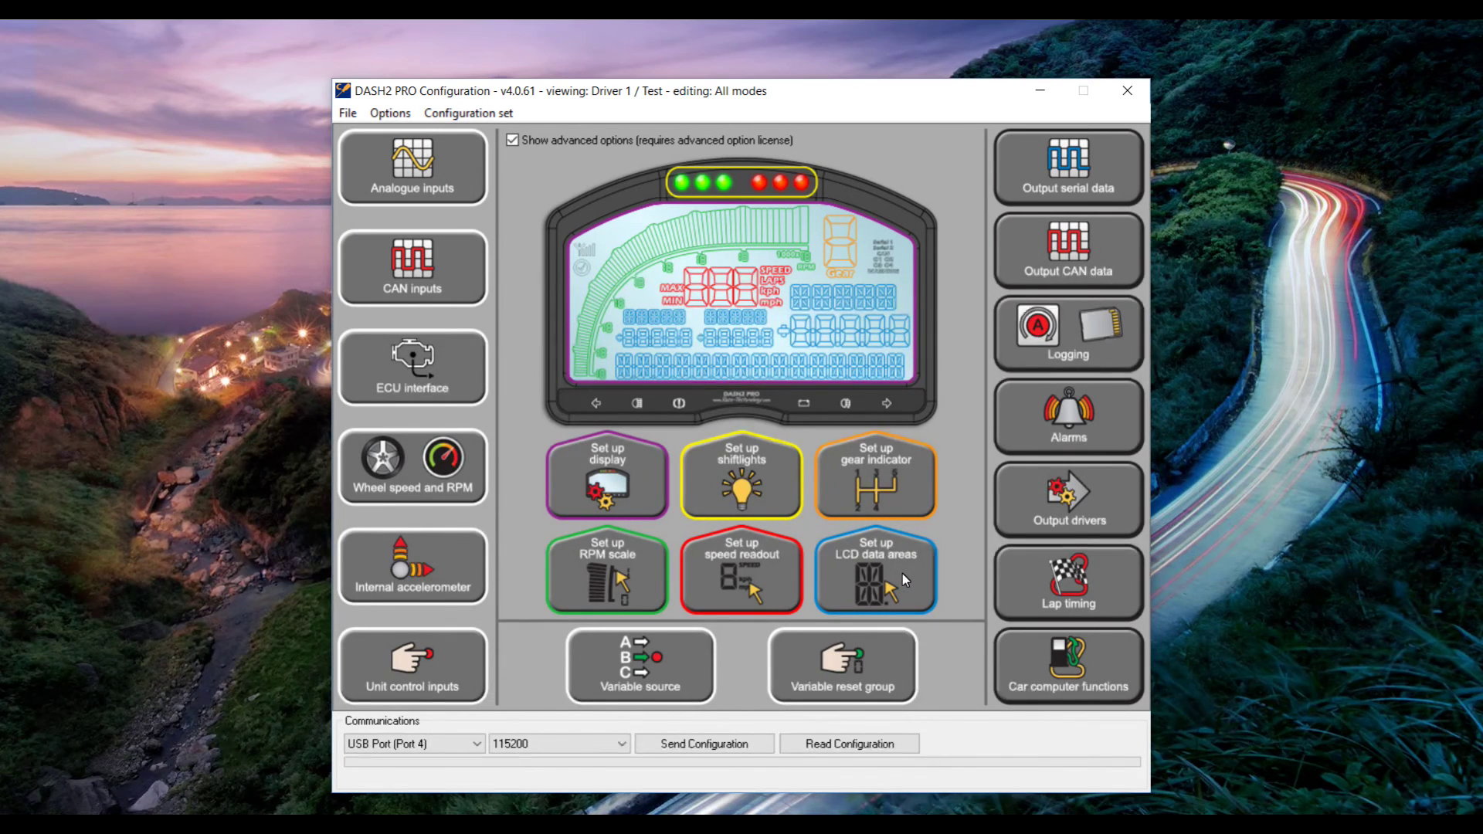
# Step: Switch screen 2's middle OIL T data area to display Auxiliary 1
pyautogui.click(906, 580)
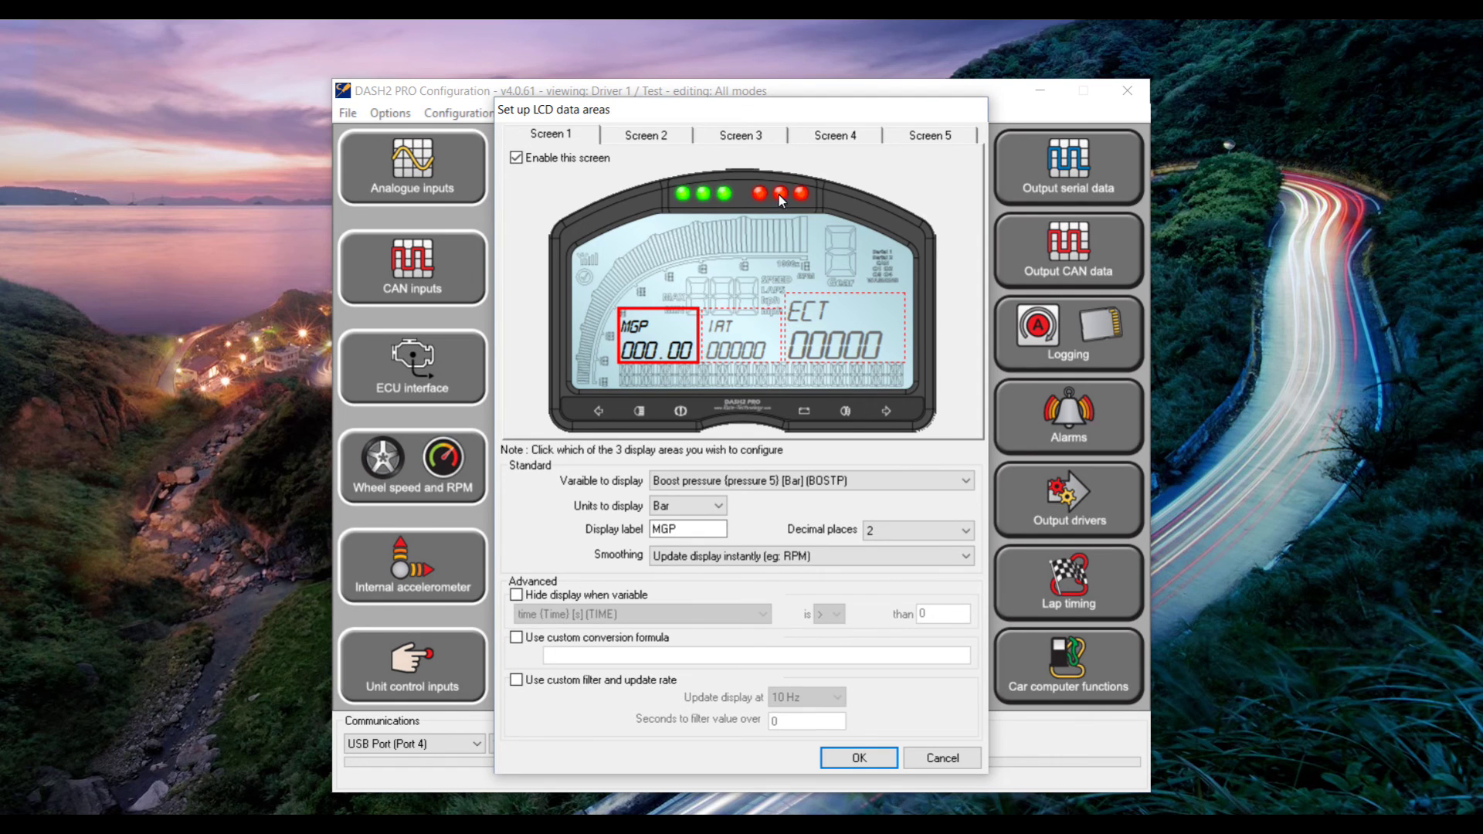
pyautogui.click(646, 137)
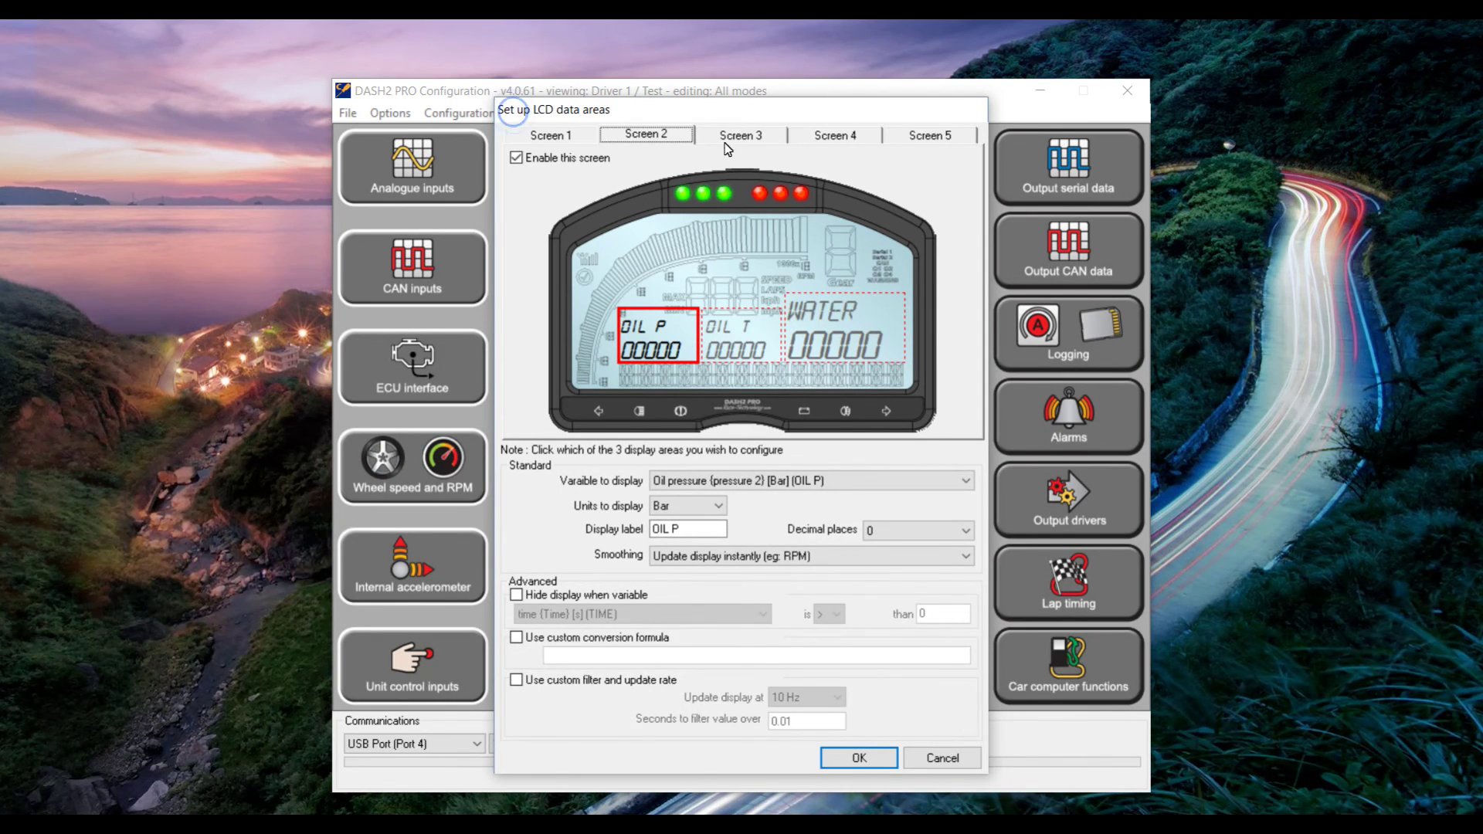
pyautogui.click(732, 349)
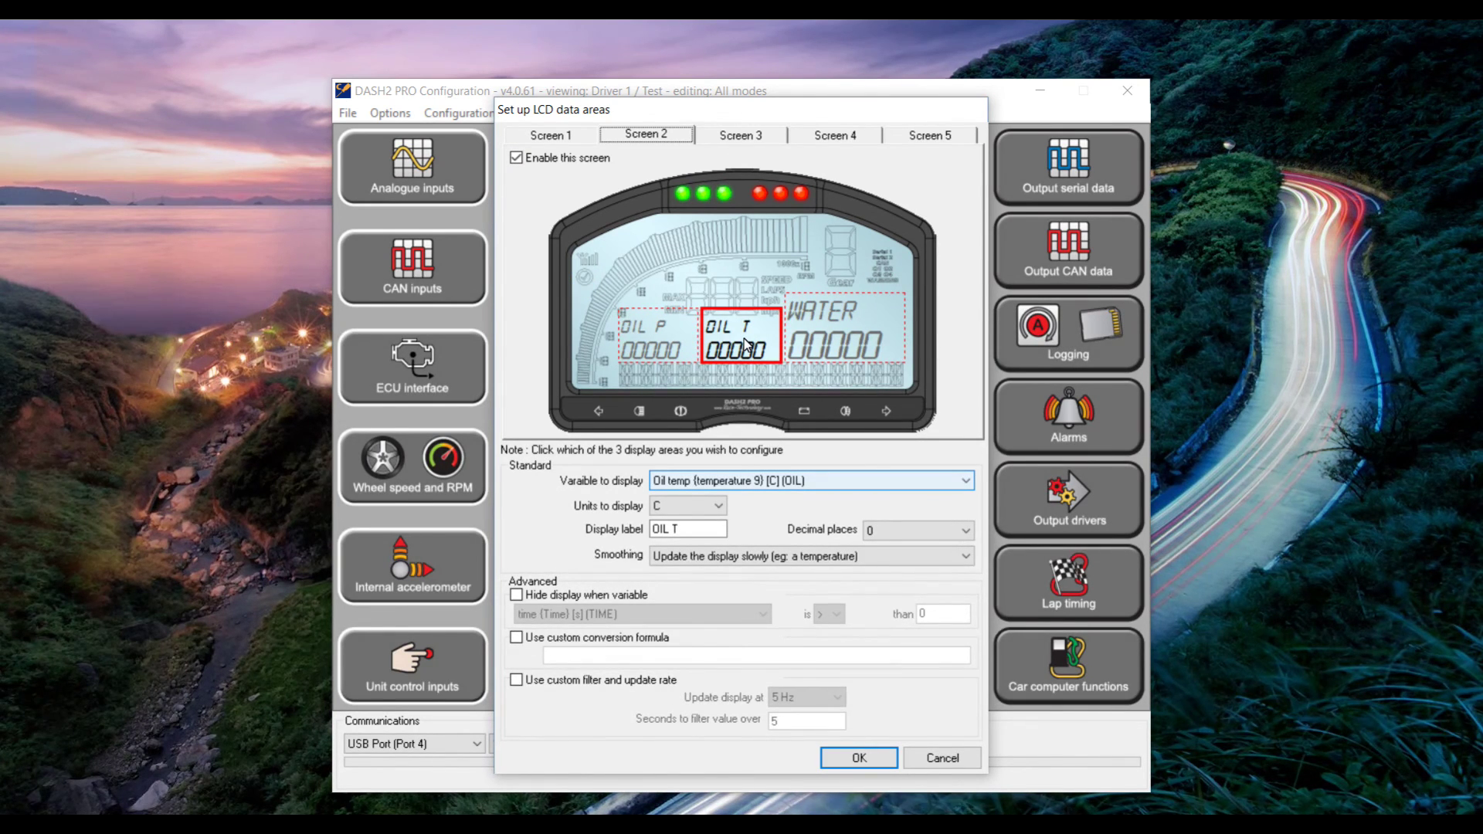
pyautogui.click(772, 480)
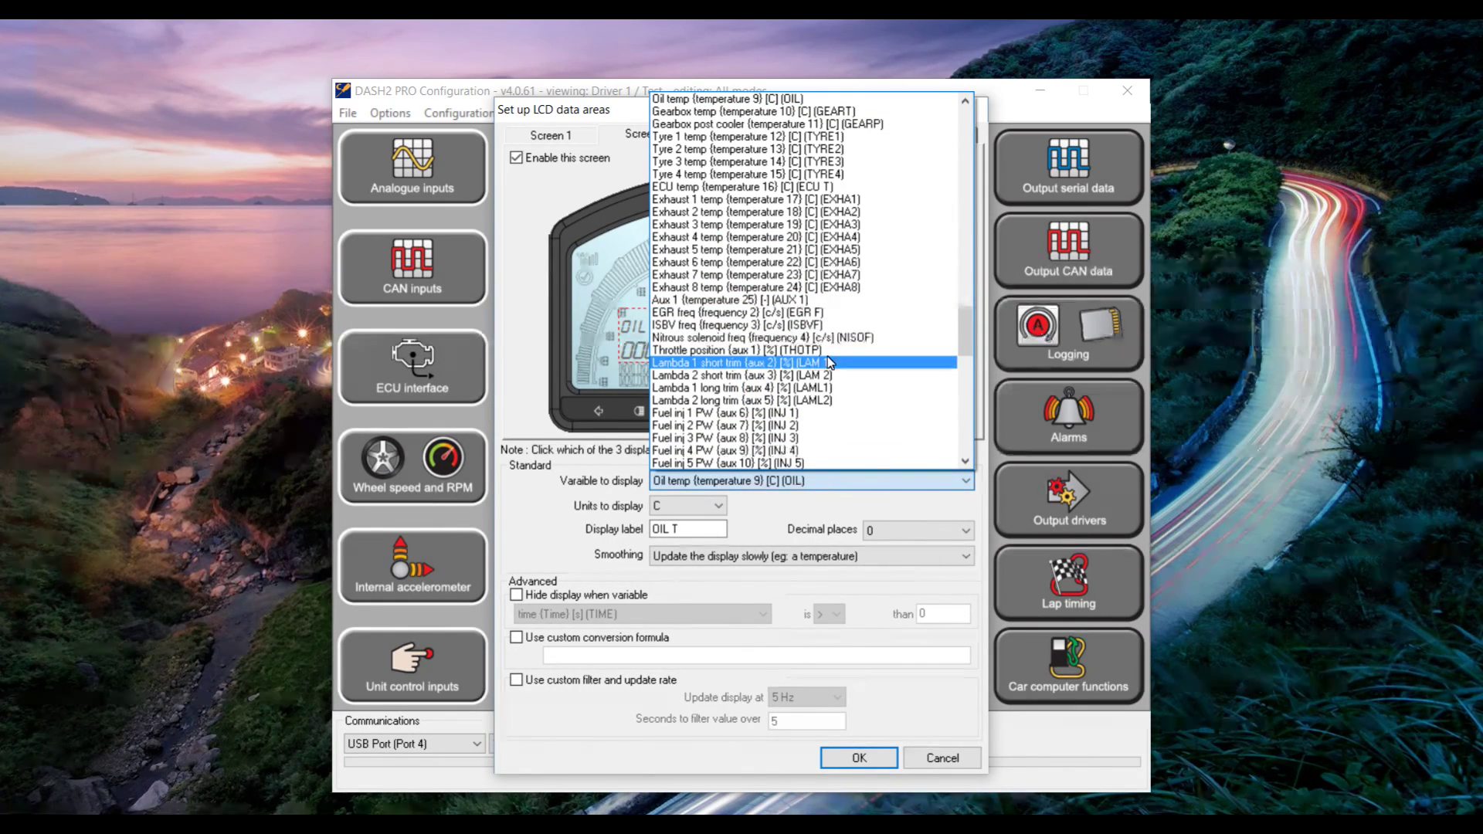
pyautogui.scroll(-1, 833, 372)
pyautogui.scroll(-6, 833, 373)
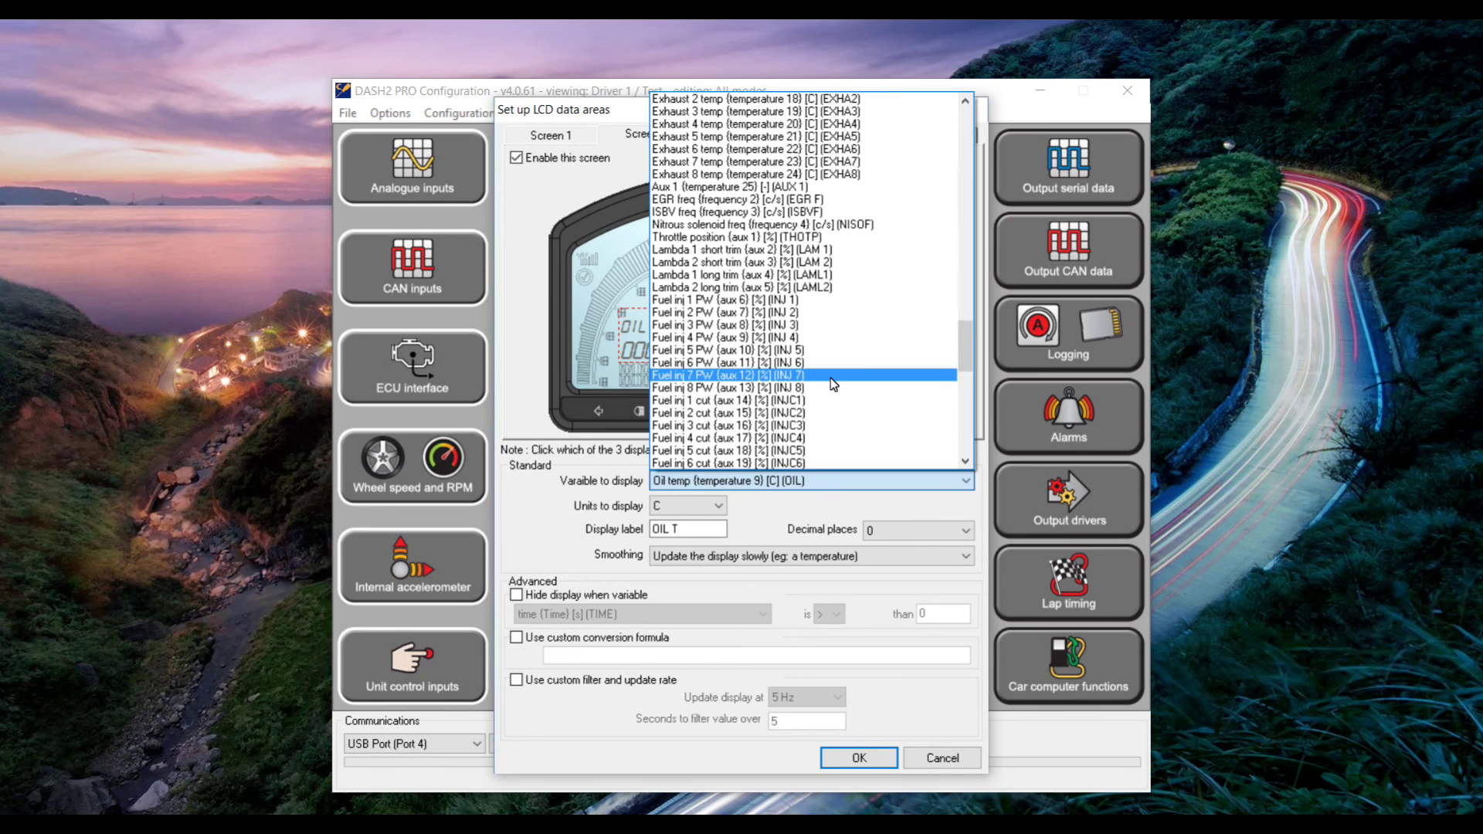
pyautogui.scroll(-1, 832, 393)
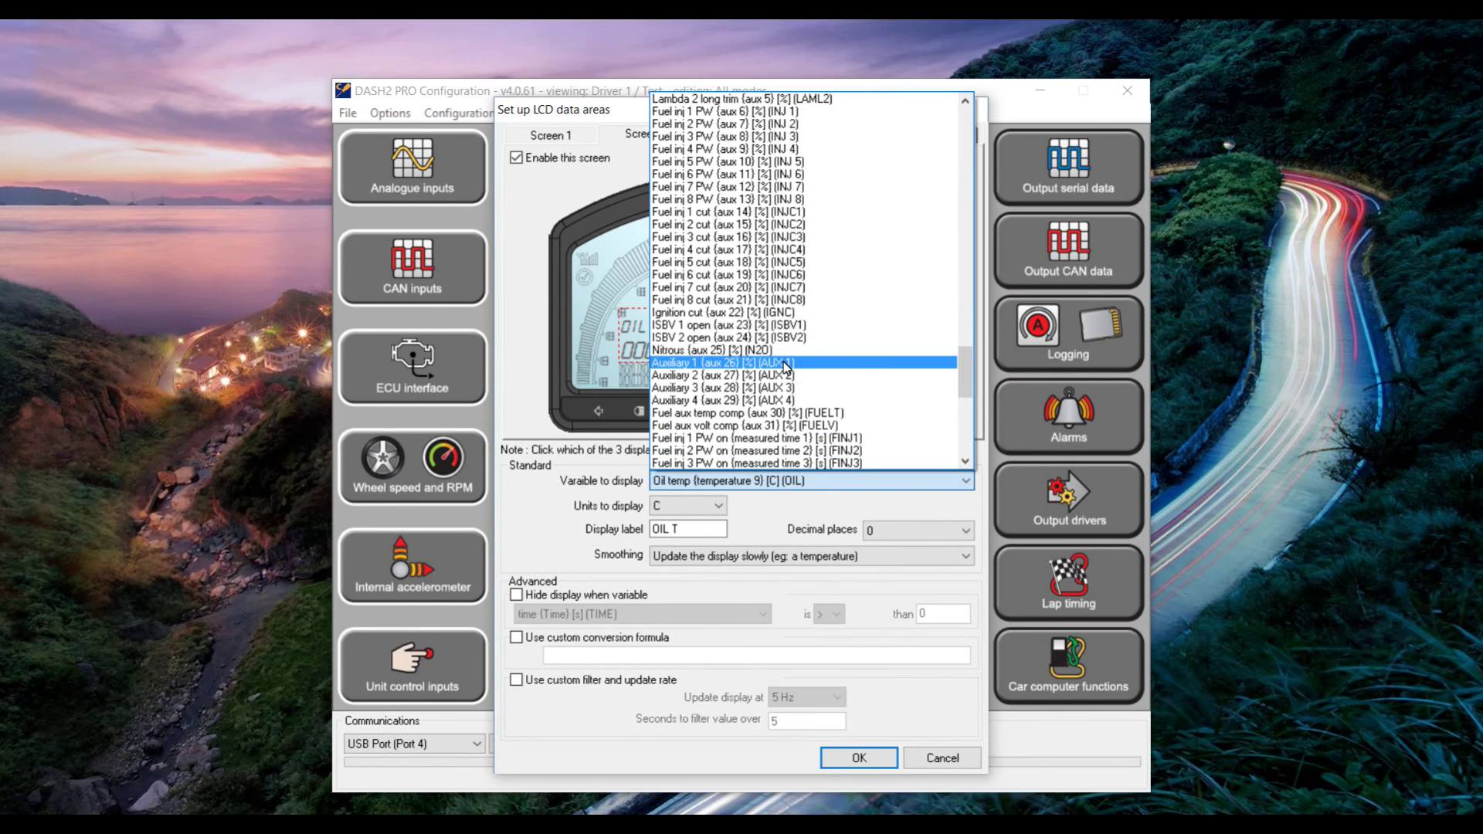
pyautogui.click(830, 386)
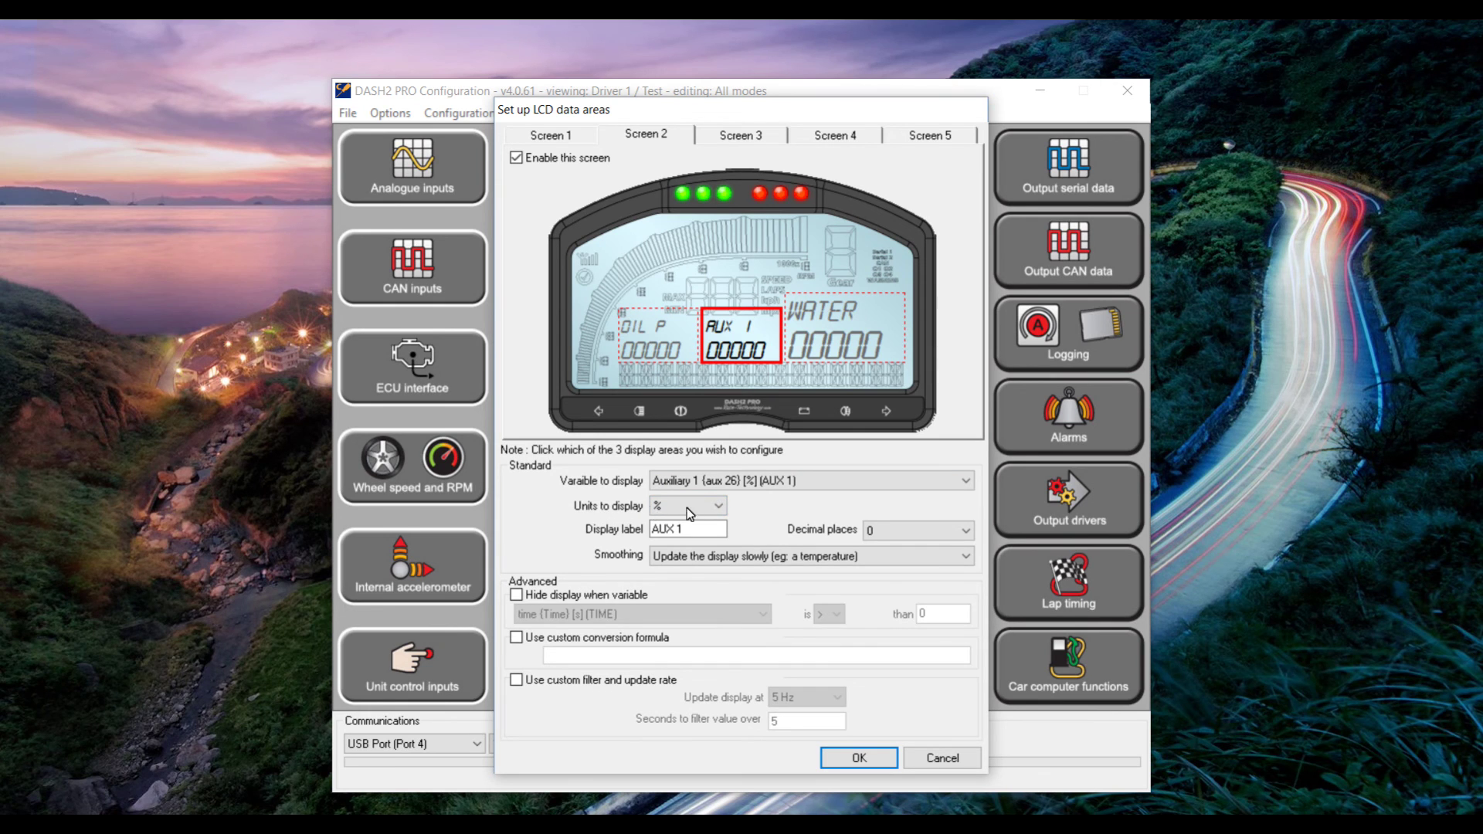
# Step: Relabel that data area 'ETHNL' and apply the screen 2 changes
pyautogui.doubleClick(683, 529)
pyautogui.press('BackSpace')
pyautogui.write('ETHNL')
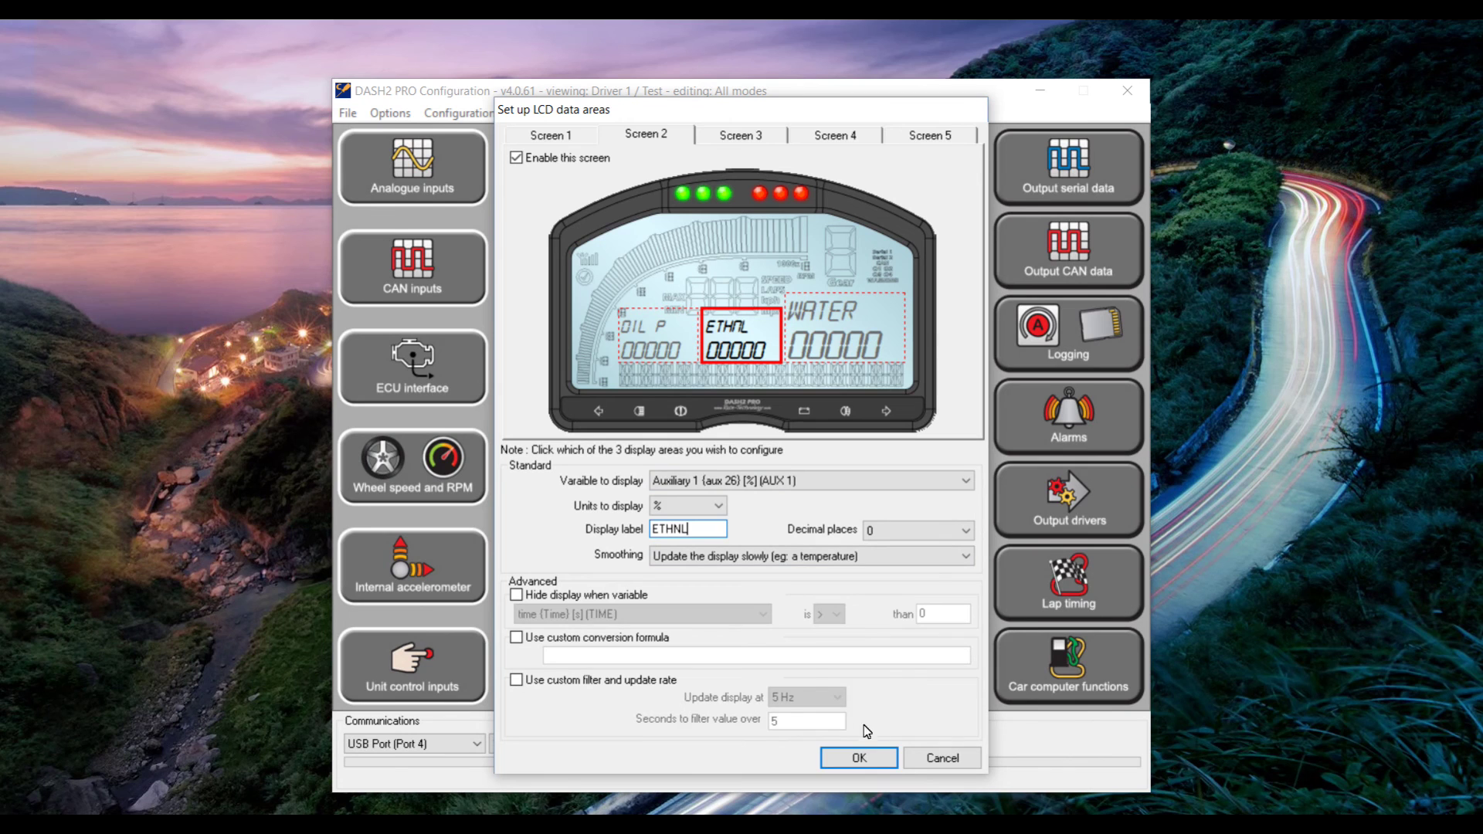
pyautogui.click(860, 759)
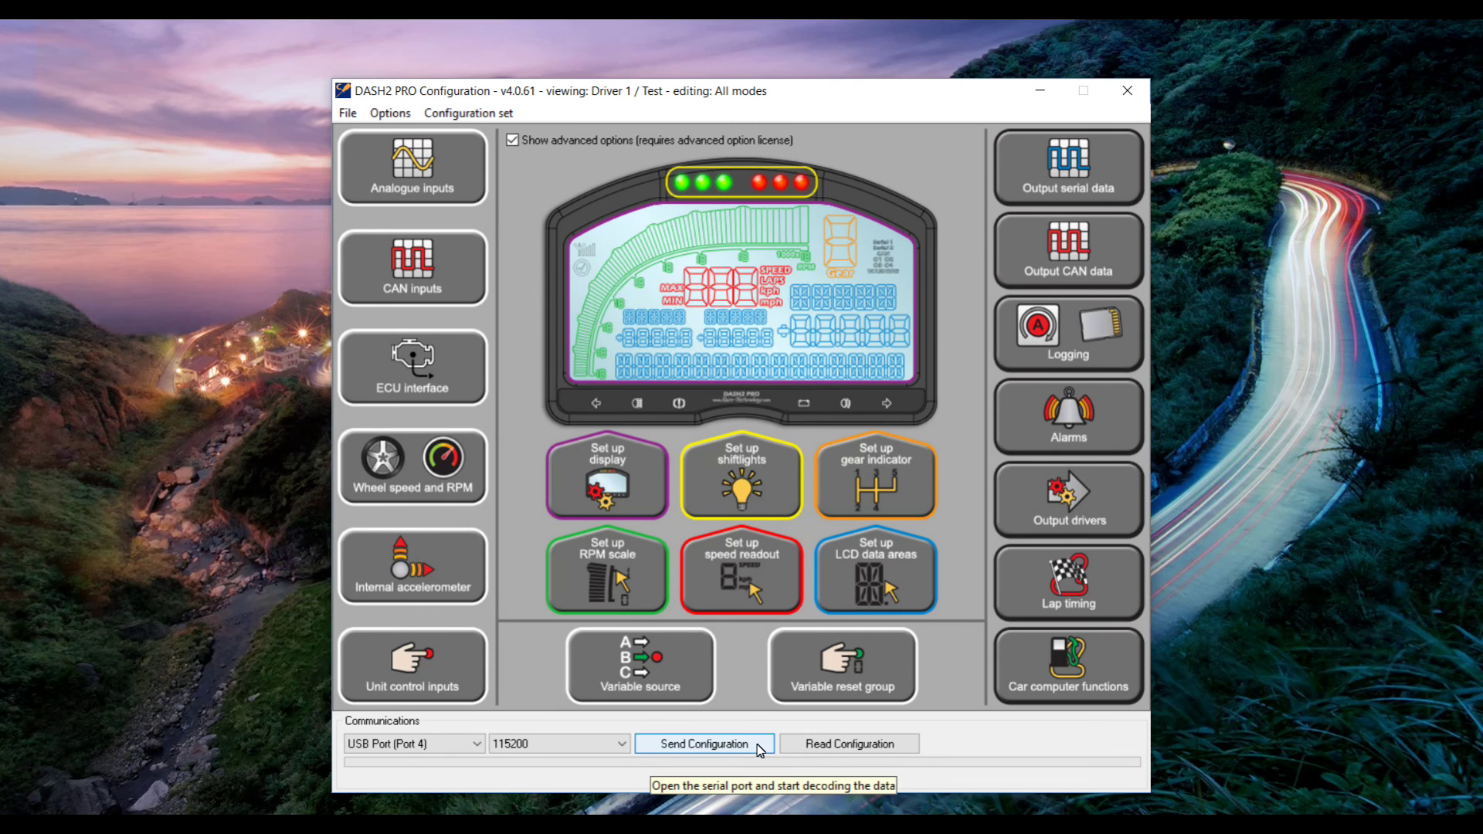
# Step: Send the configuration to the dash despite the licence warnings and acknowledge the success message
pyautogui.click(758, 749)
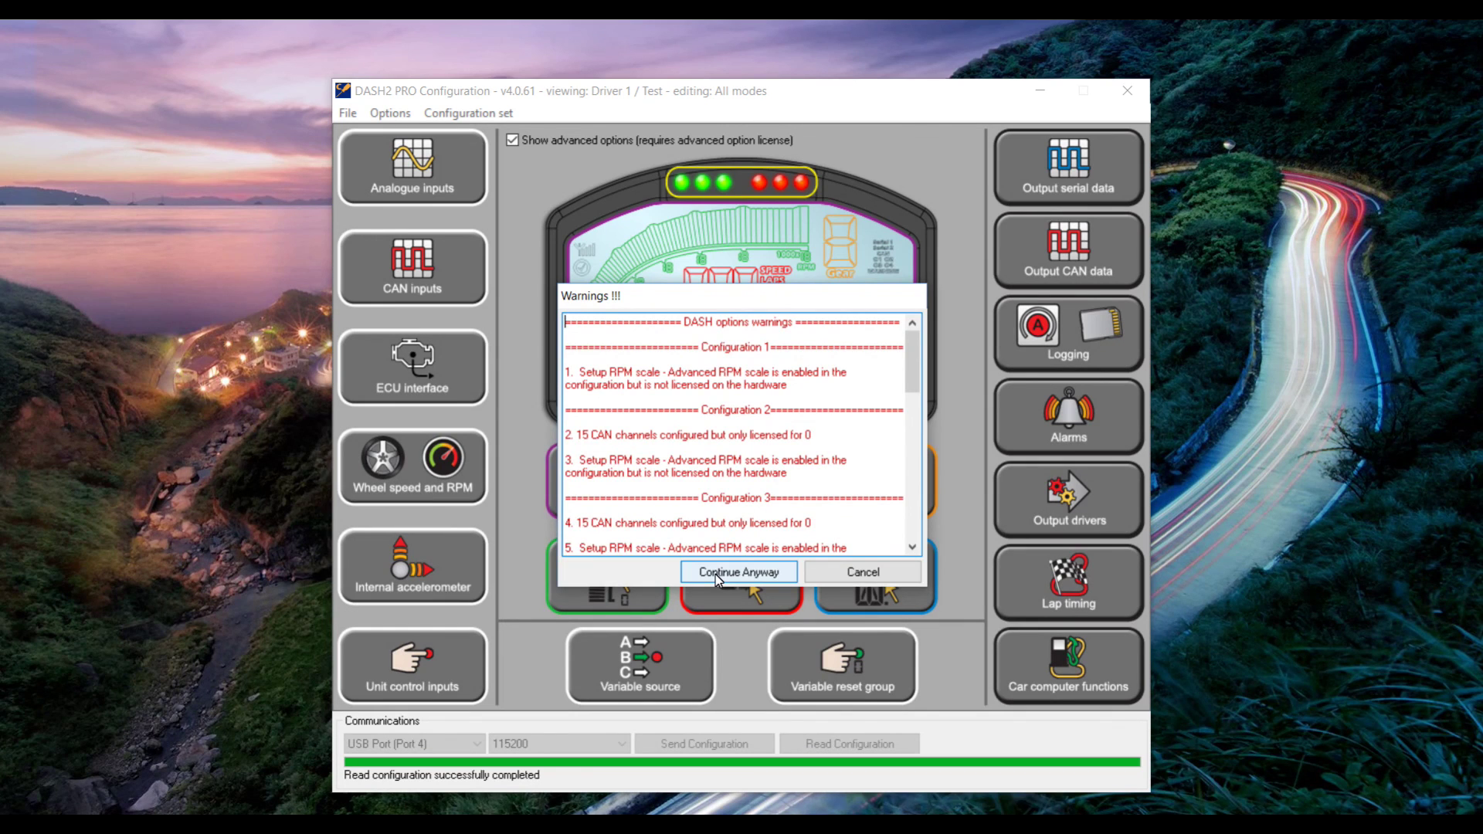
pyautogui.click(717, 576)
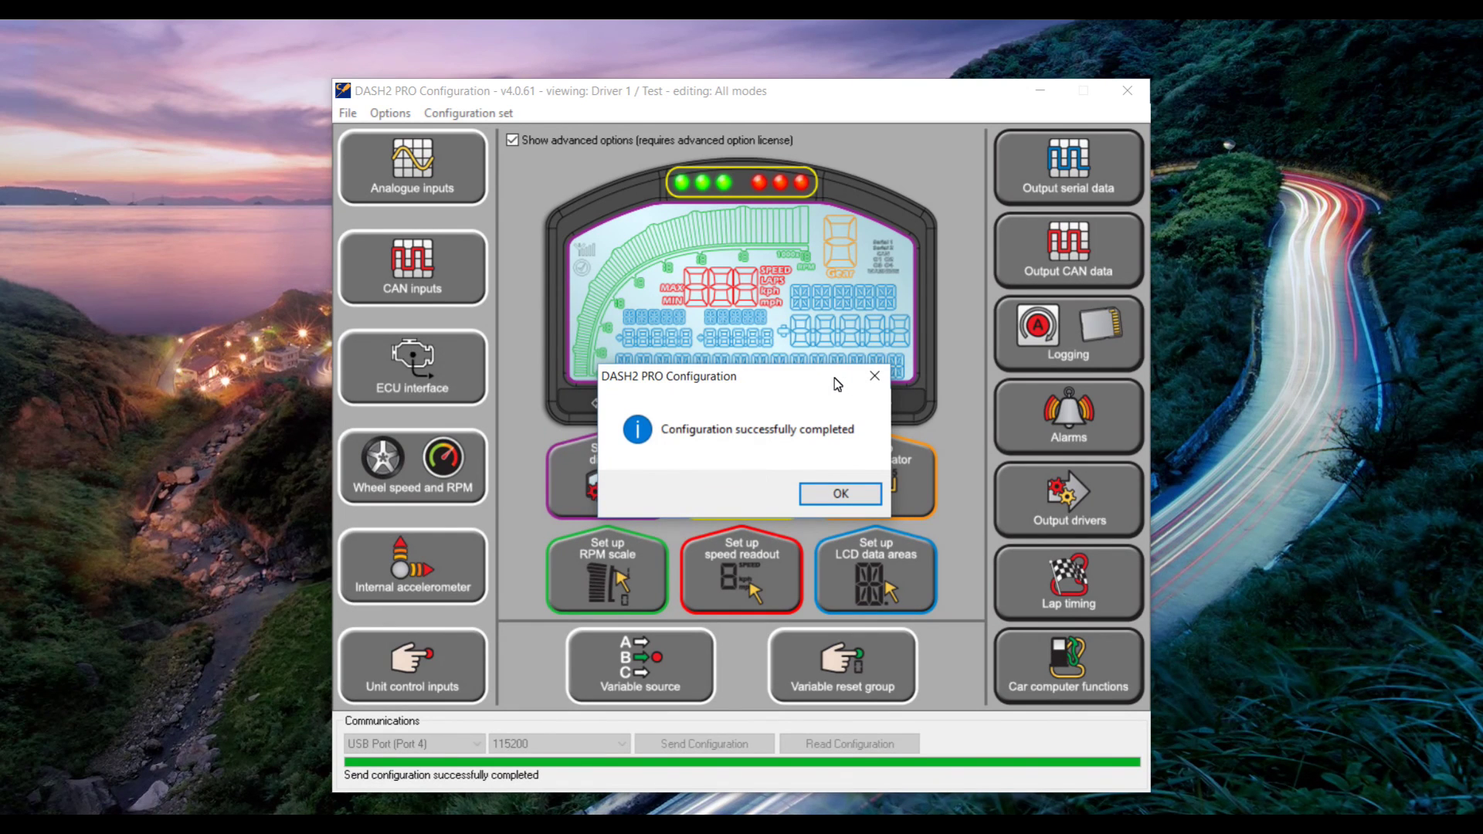
pyautogui.click(841, 495)
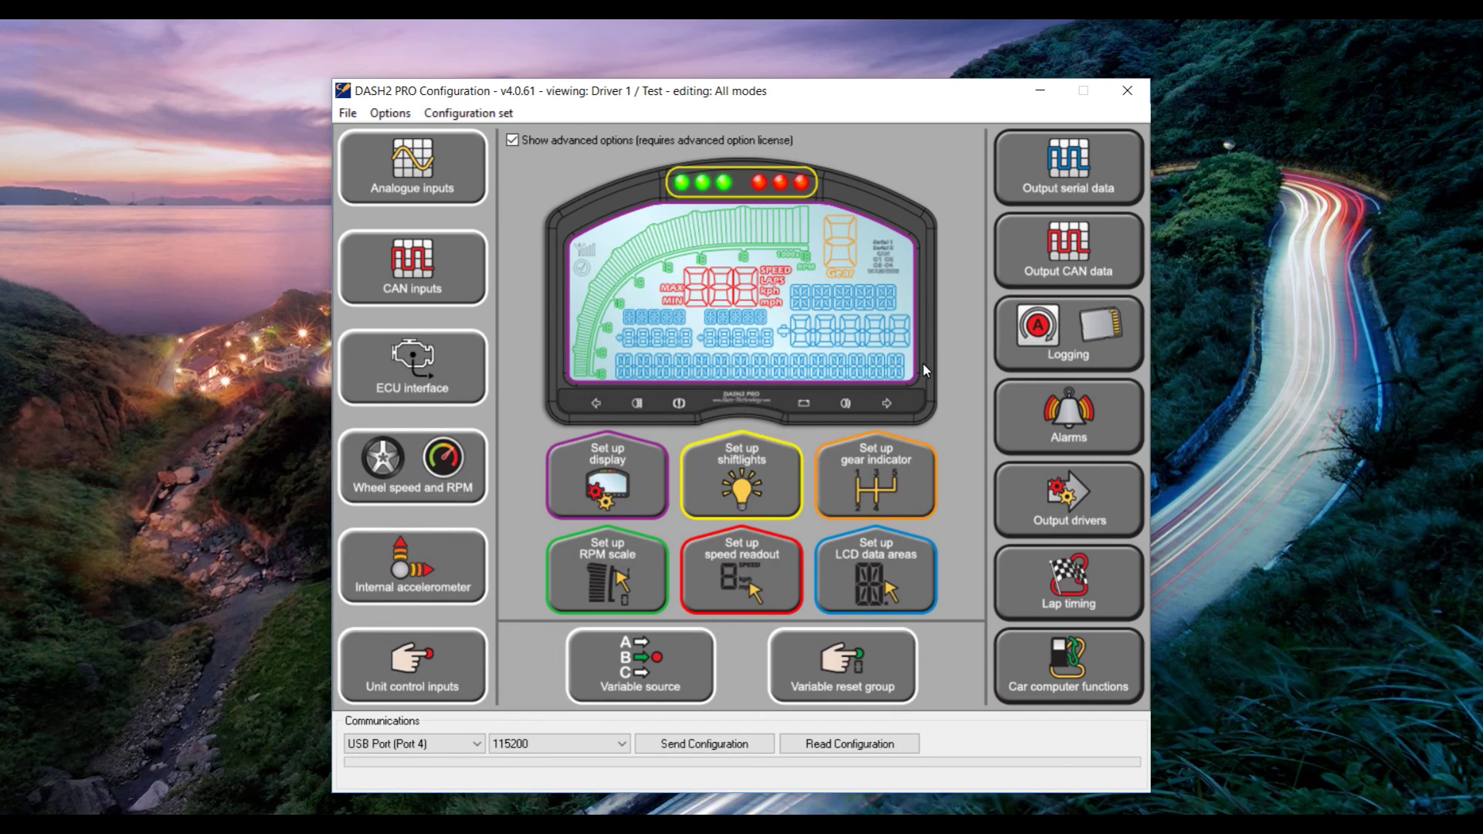